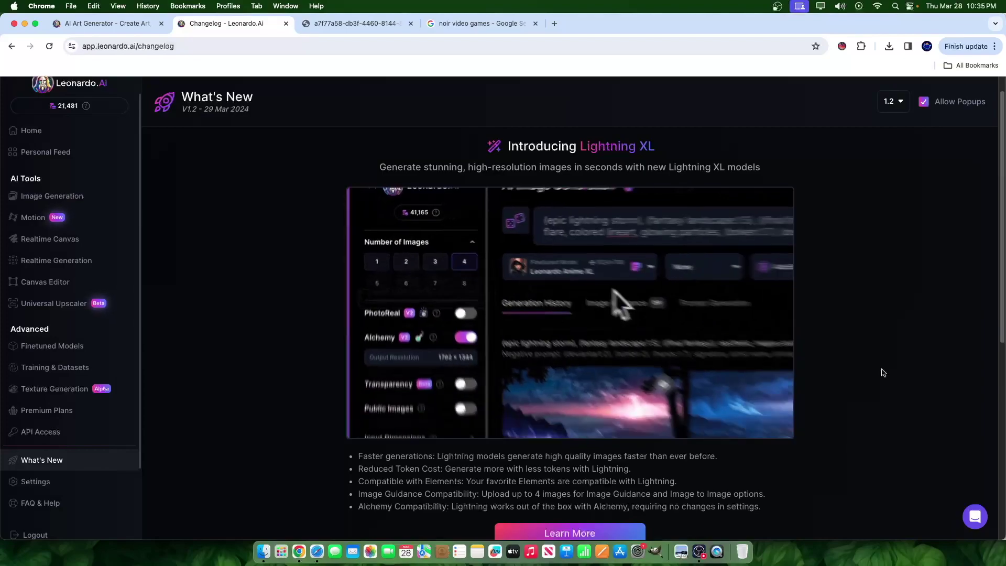
Step: Open Image Generation and review the green moose logo images in the generation history
{"action": "left_click", "coordinate": [51, 196]}
{"action": "scroll", "coordinate": [482, 292], "scroll_direction": "down", "scroll_amount": 1}
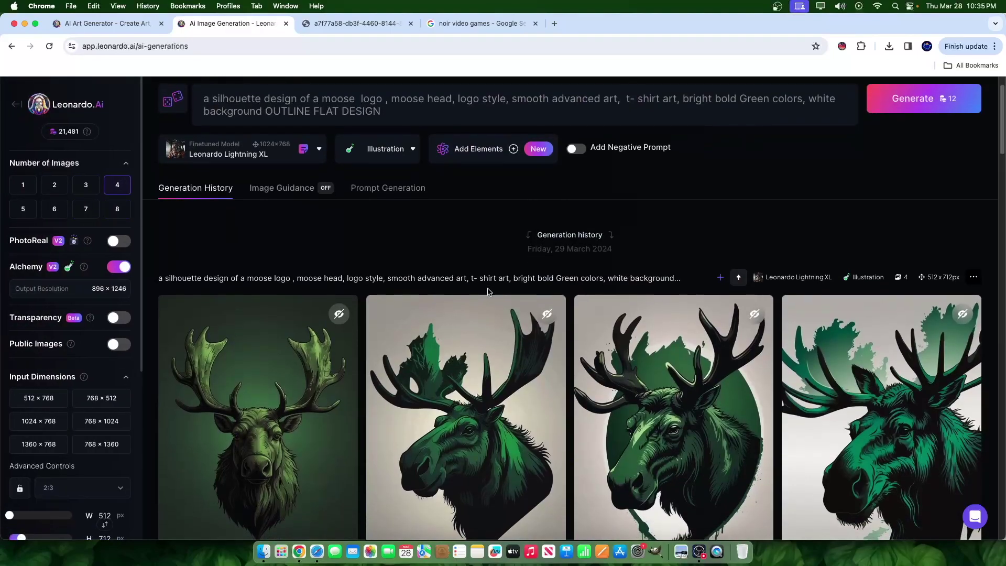
{"action": "scroll", "coordinate": [488, 292], "scroll_direction": "down", "scroll_amount": 7}
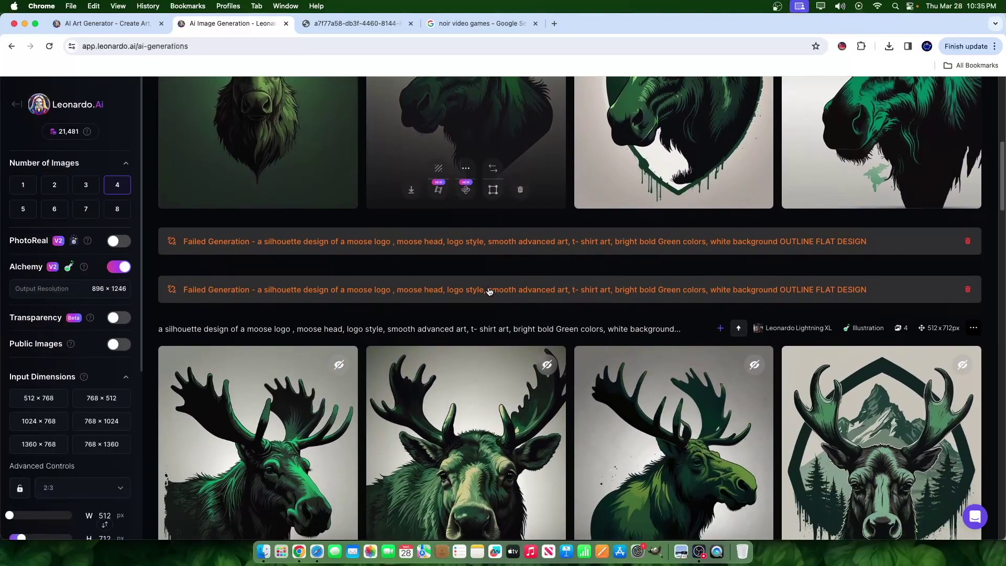
{"action": "scroll", "coordinate": [489, 292], "scroll_direction": "down", "scroll_amount": 3}
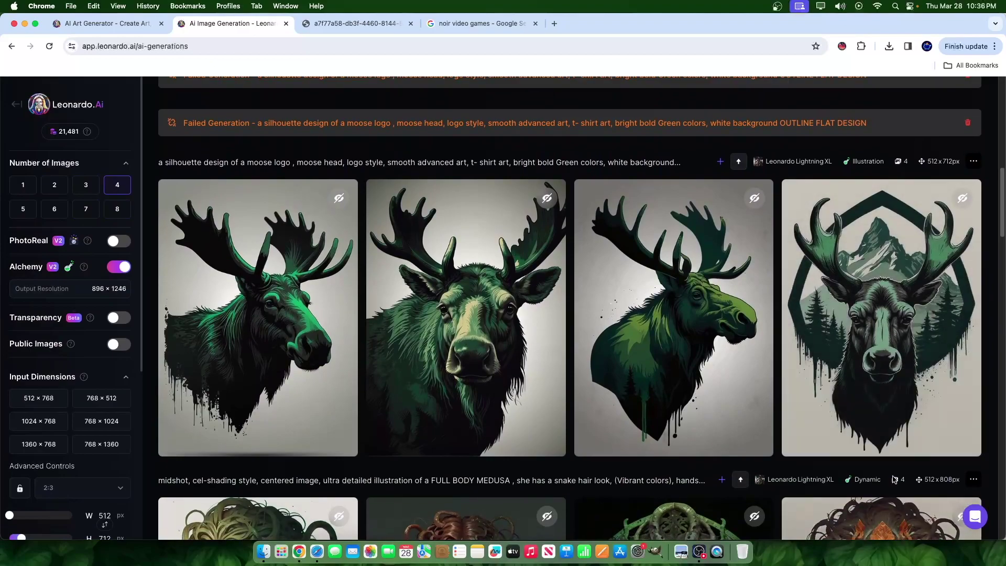
{"action": "scroll", "coordinate": [694, 429], "scroll_direction": "up", "scroll_amount": 7}
{"action": "scroll", "coordinate": [694, 429], "scroll_direction": "up", "scroll_amount": 3}
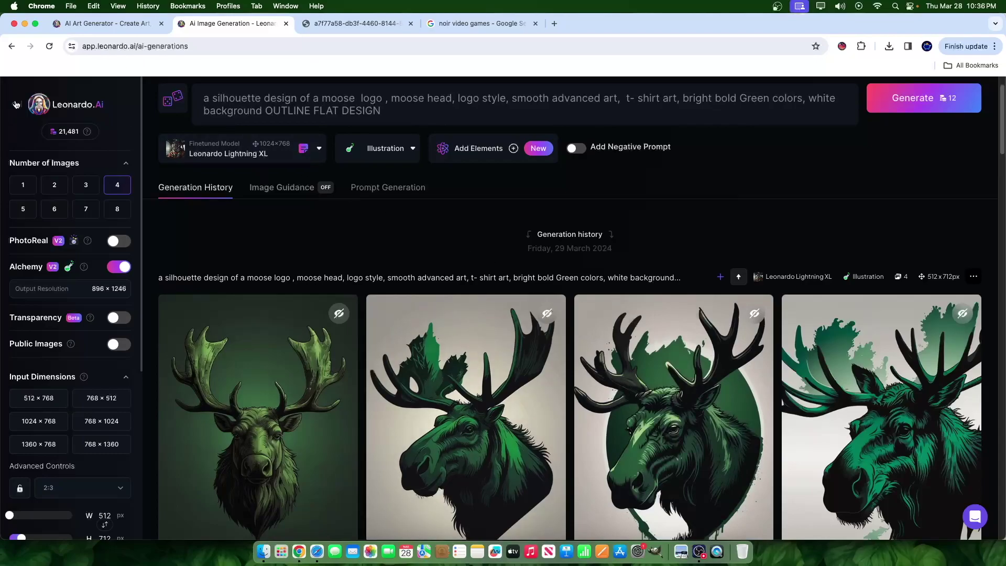
Step: Return to the home page to browse recent creations, and open What's New to read the Lightning XL announcement
{"action": "left_click", "coordinate": [16, 104]}
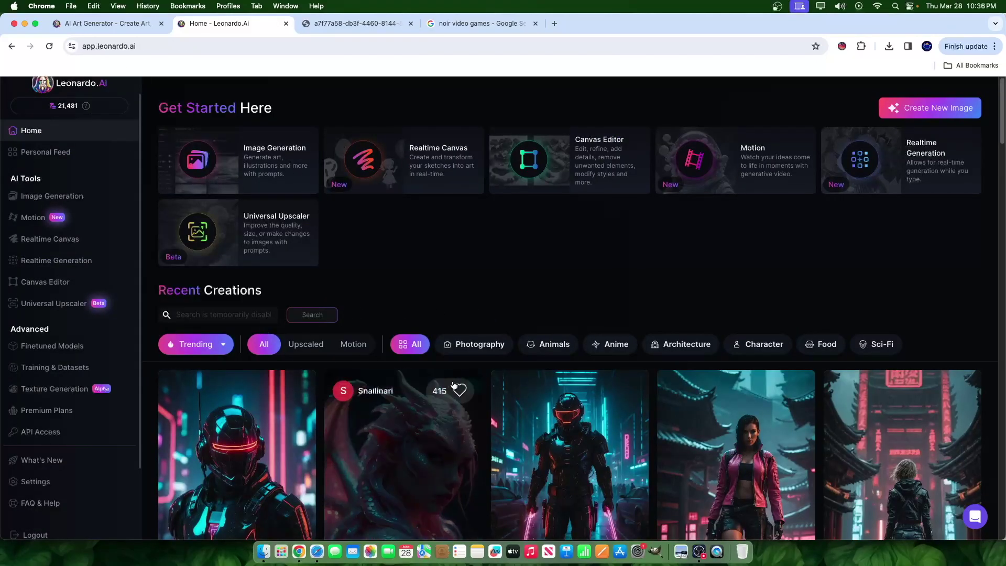
{"action": "scroll", "coordinate": [454, 385], "scroll_direction": "down", "scroll_amount": 6}
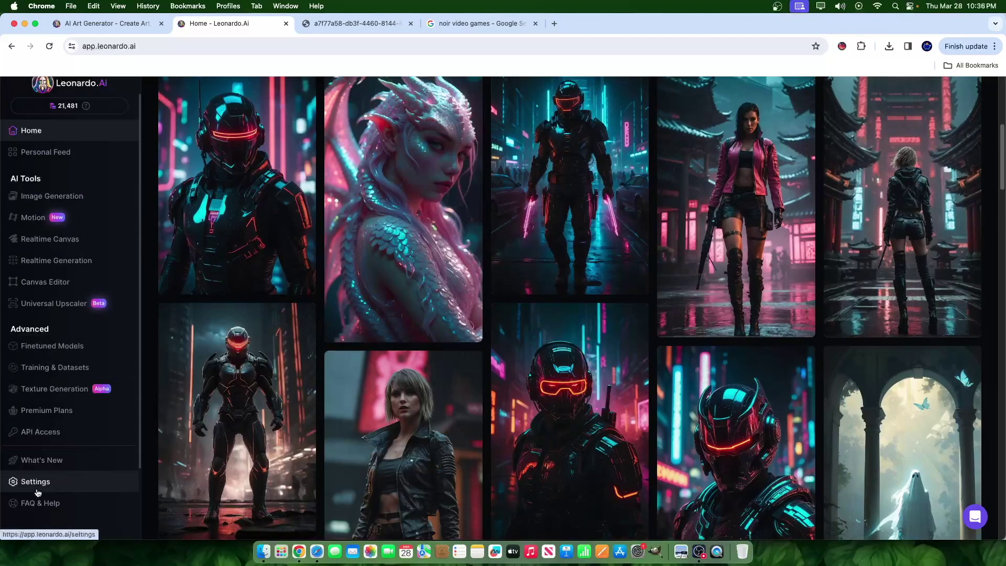
{"action": "left_click", "coordinate": [41, 461]}
{"action": "scroll", "coordinate": [501, 399], "scroll_direction": "down", "scroll_amount": 3}
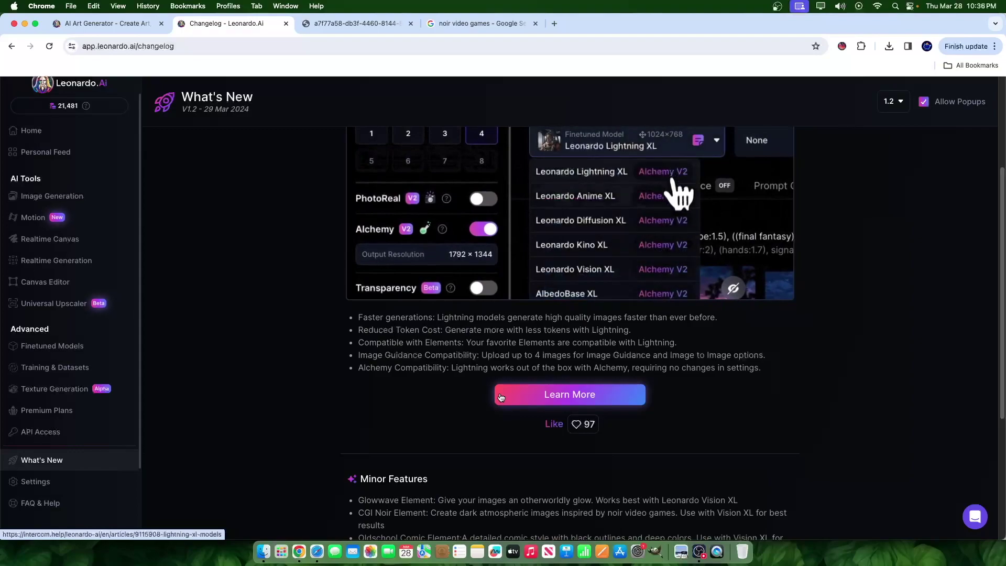
{"action": "scroll", "coordinate": [500, 397], "scroll_direction": "up", "scroll_amount": 3}
{"action": "scroll", "coordinate": [656, 275], "scroll_direction": "down", "scroll_amount": 1}
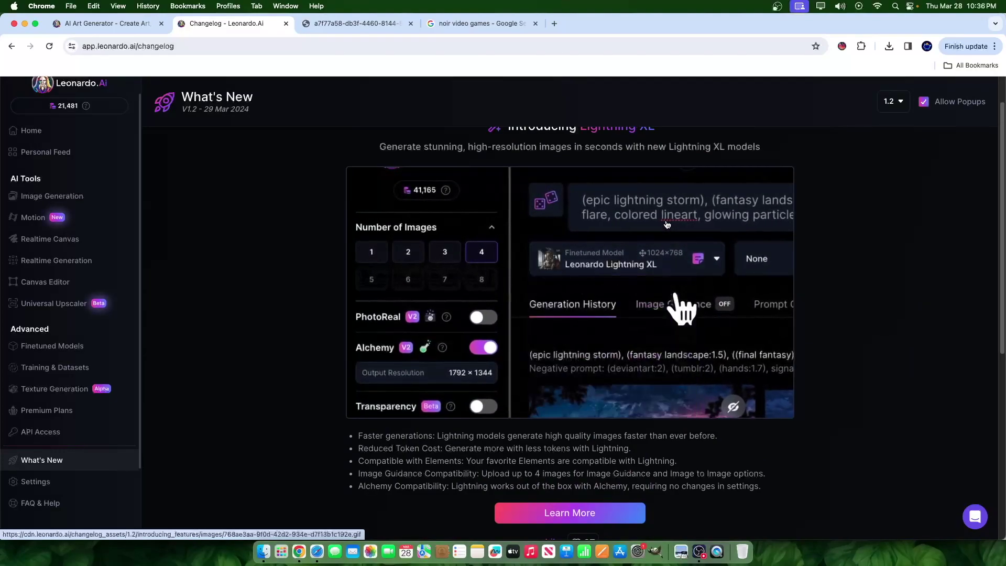
{"action": "scroll", "coordinate": [668, 224], "scroll_direction": "up", "scroll_amount": 1}
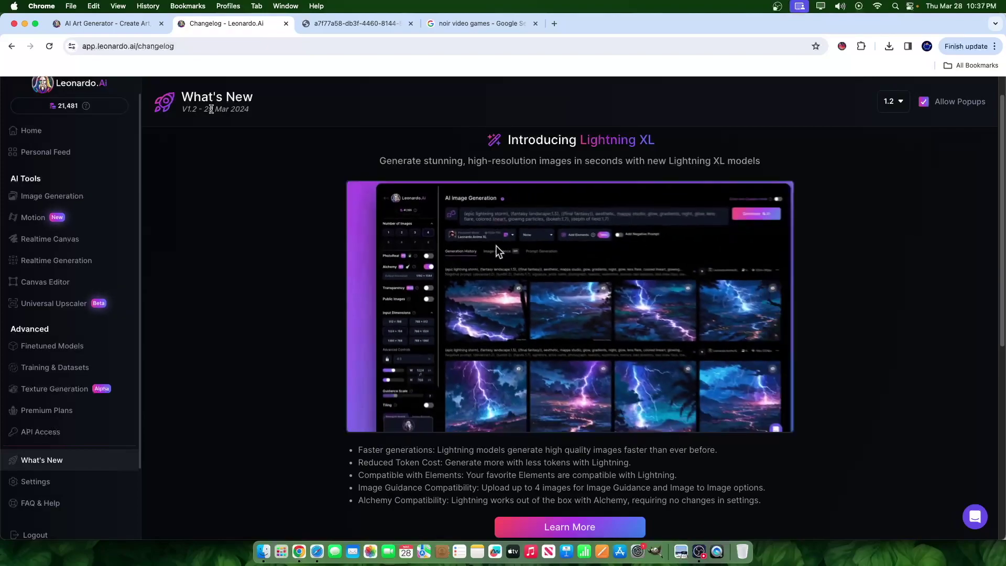
{"action": "scroll", "coordinate": [371, 407], "scroll_direction": "down", "scroll_amount": 2}
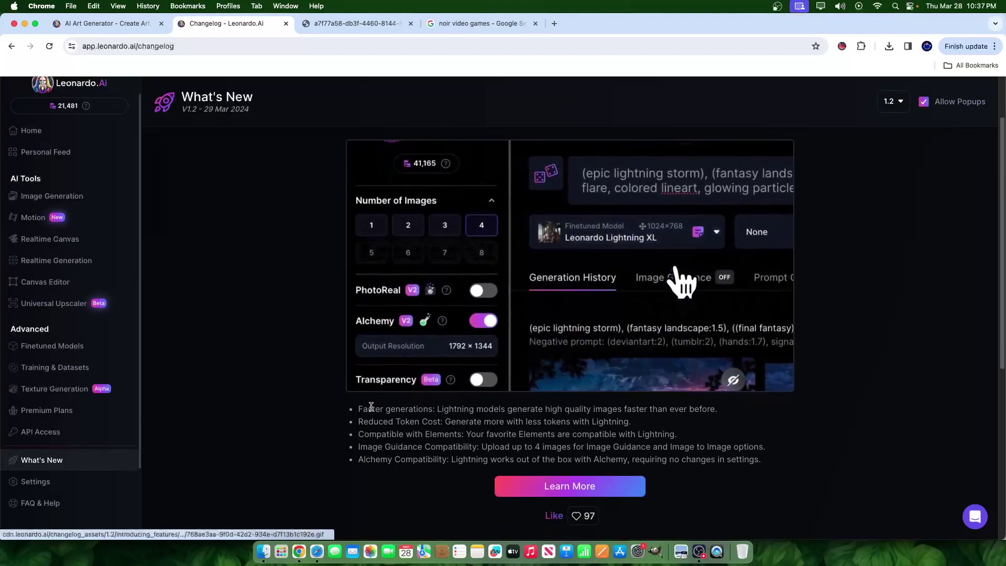
{"action": "scroll", "coordinate": [371, 407], "scroll_direction": "down", "scroll_amount": 1}
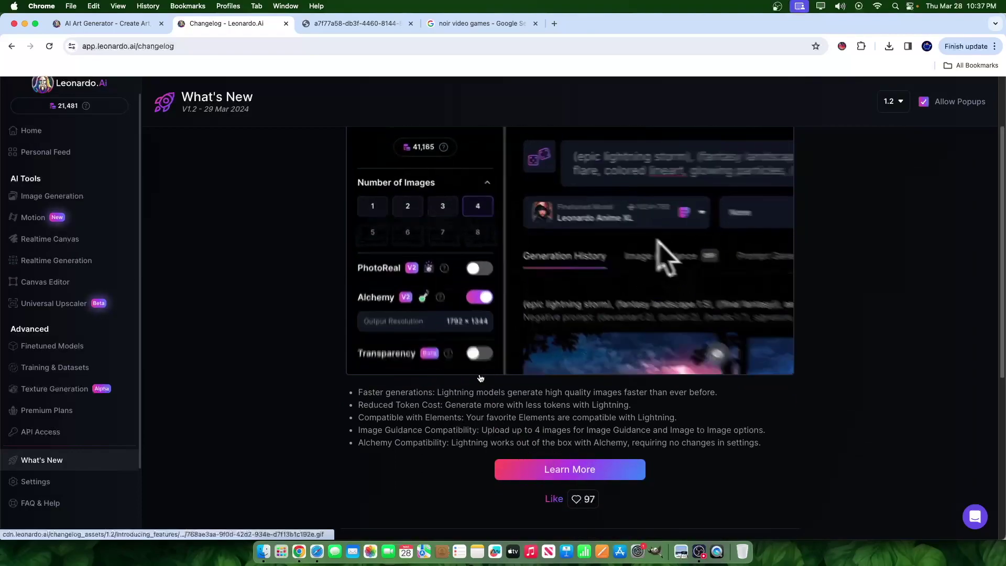
Step: Read the Minor Features list of new Elements, highlighting the description of the Oldschool Comic Element
{"action": "scroll", "coordinate": [481, 378], "scroll_direction": "down", "scroll_amount": 6}
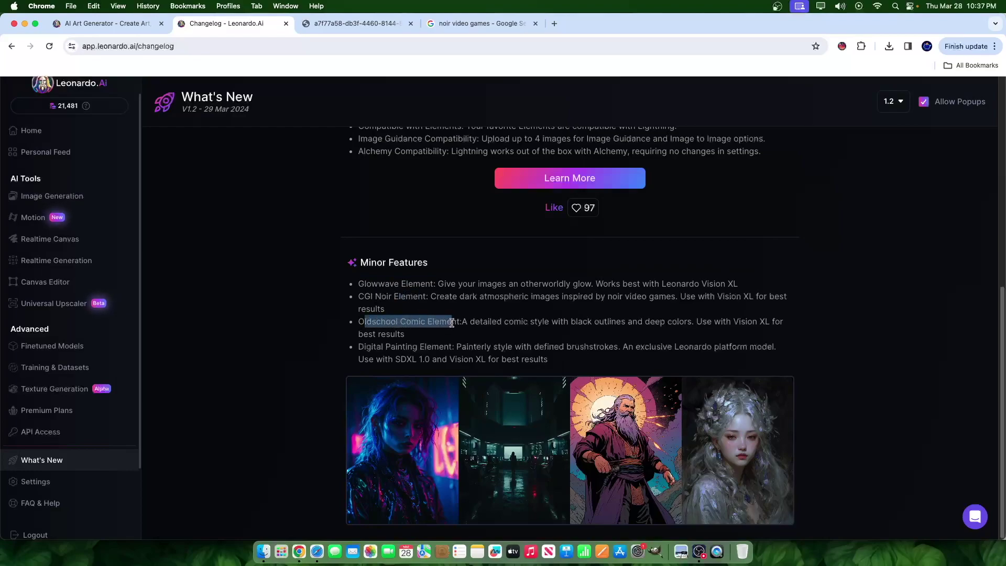
{"action": "left_click_drag", "start_coordinate": [461, 322], "coordinate": [731, 323]}
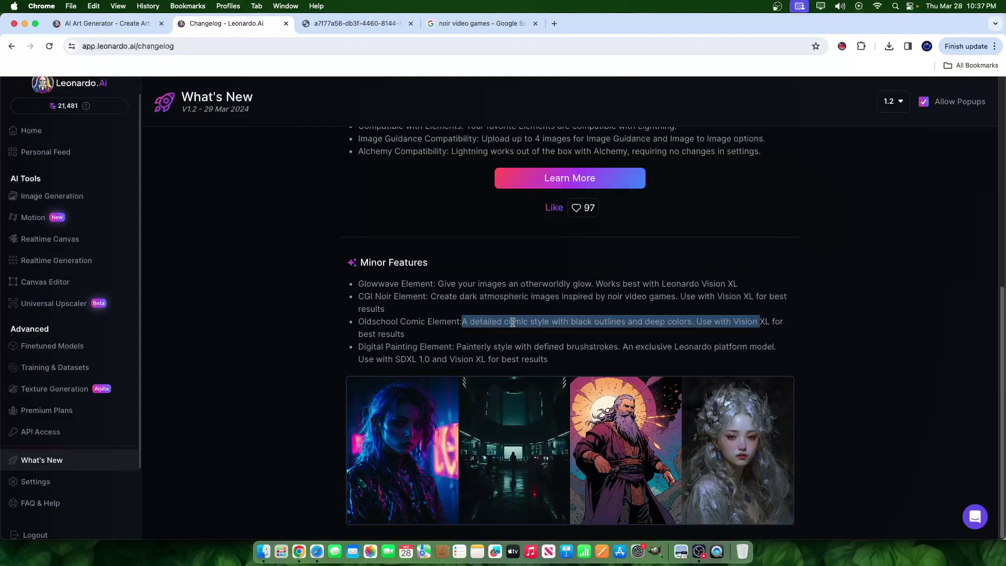
{"action": "left_click", "coordinate": [582, 321]}
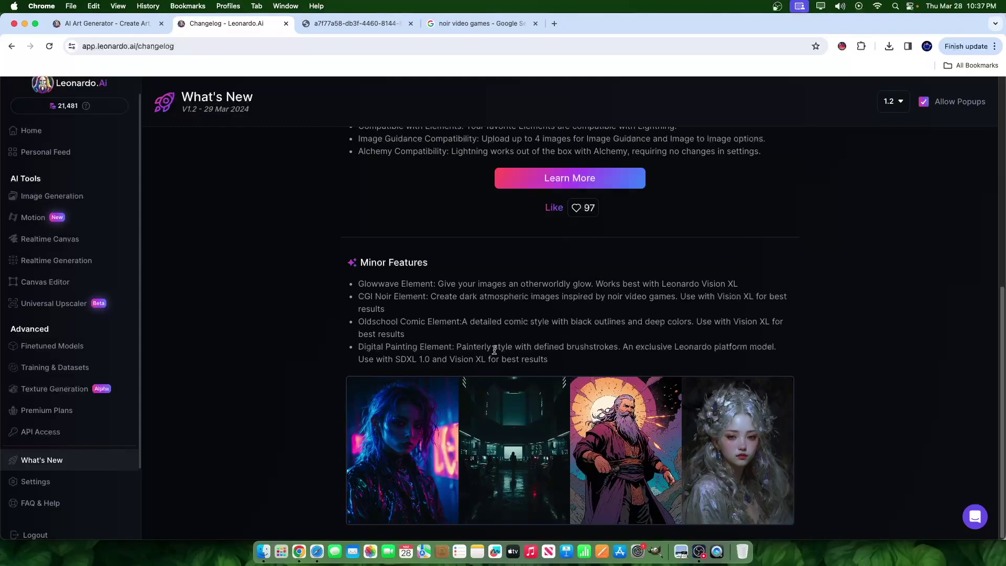
Step: Go back to the Lightning XL introduction and review its preview animation and feature list
{"action": "scroll", "coordinate": [495, 344], "scroll_direction": "up", "scroll_amount": 5}
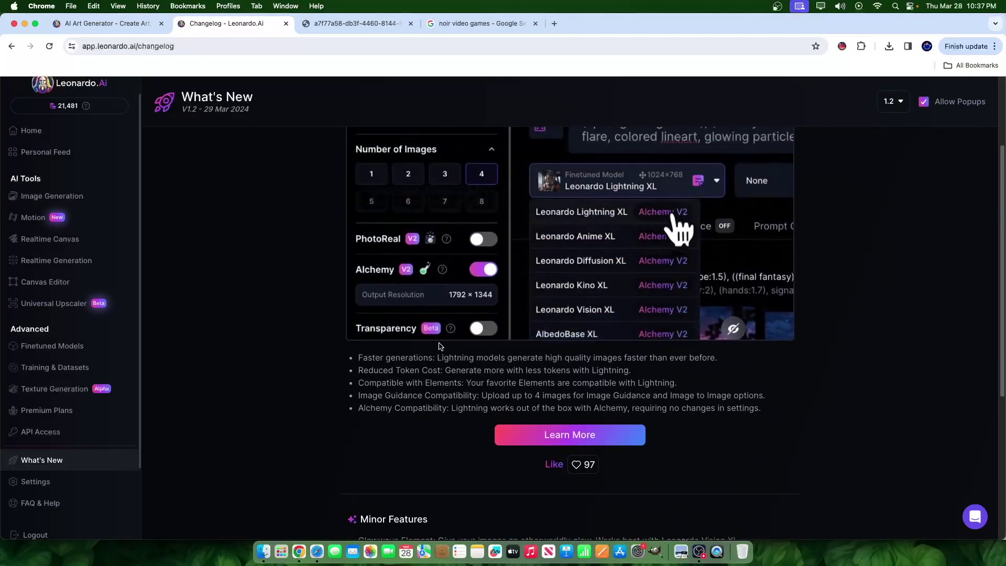
{"action": "scroll", "coordinate": [441, 346], "scroll_direction": "up", "scroll_amount": 1}
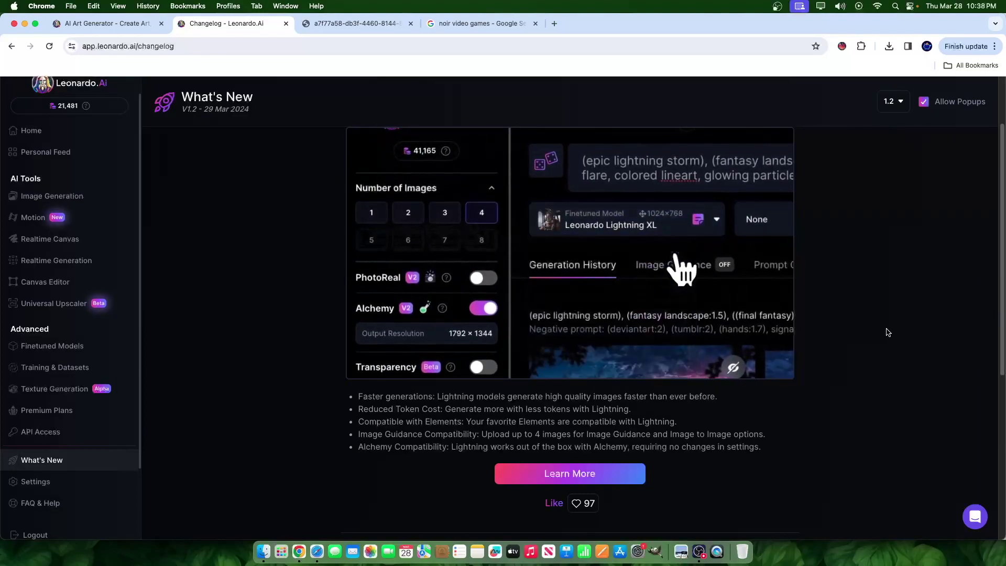
{"action": "scroll", "coordinate": [635, 349], "scroll_direction": "up", "scroll_amount": 3}
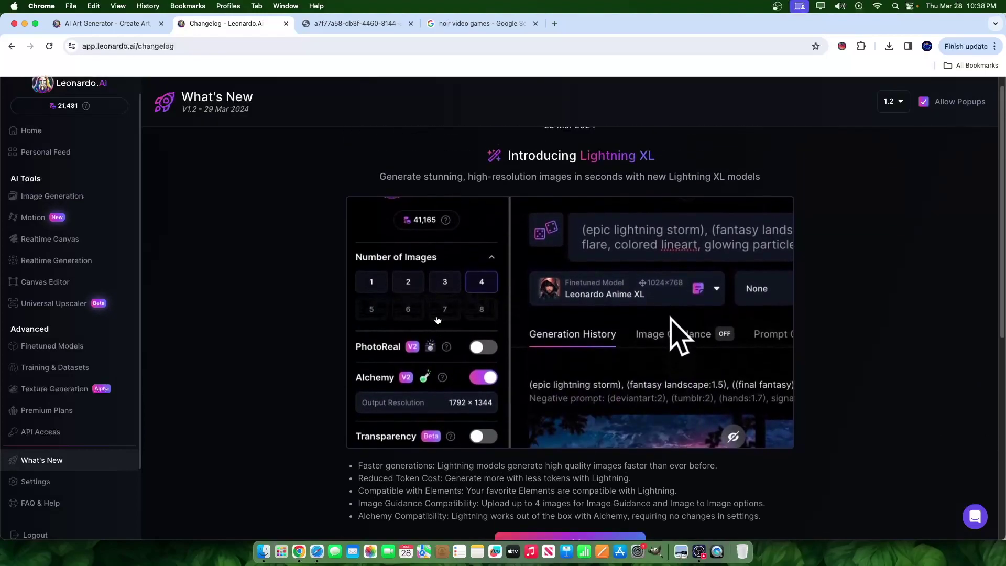
{"action": "scroll", "coordinate": [635, 349], "scroll_direction": "down", "scroll_amount": 1}
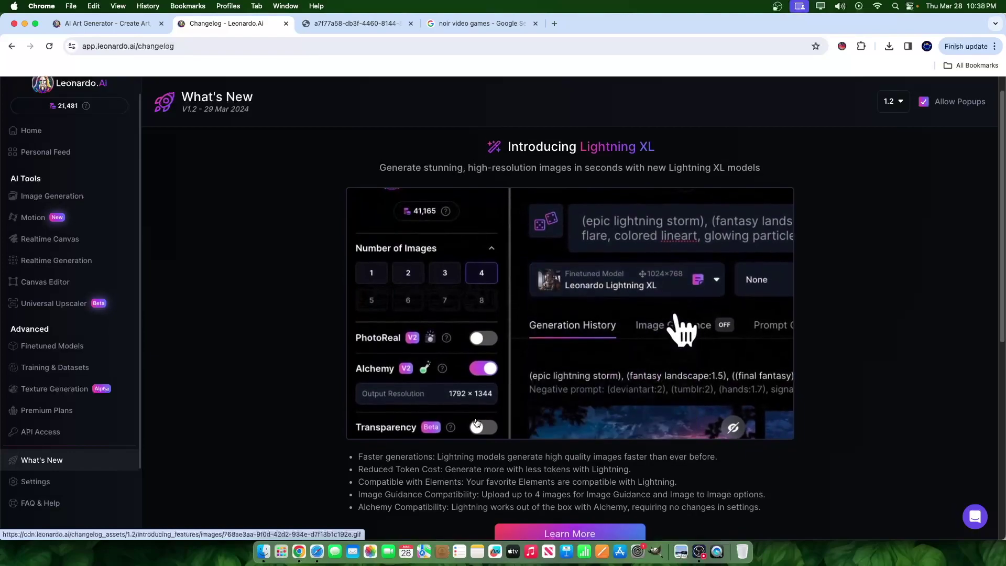
{"action": "scroll", "coordinate": [386, 435], "scroll_direction": "down", "scroll_amount": 2}
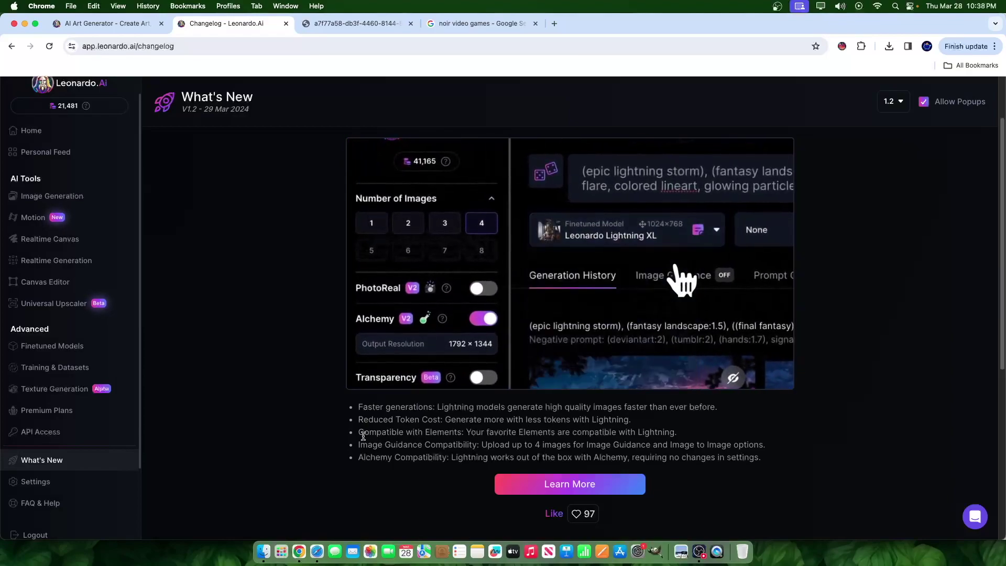
Step: Read the Lightning XL notes on Elements and Image Guidance compatibility, highlighting the relevant text
{"action": "scroll", "coordinate": [363, 435], "scroll_direction": "down", "scroll_amount": 5}
{"action": "scroll", "coordinate": [643, 348], "scroll_direction": "down", "scroll_amount": 2}
{"action": "scroll", "coordinate": [593, 372], "scroll_direction": "up", "scroll_amount": 6}
{"action": "scroll", "coordinate": [542, 401], "scroll_direction": "down", "scroll_amount": 1}
{"action": "scroll", "coordinate": [542, 401], "scroll_direction": "down", "scroll_amount": 7}
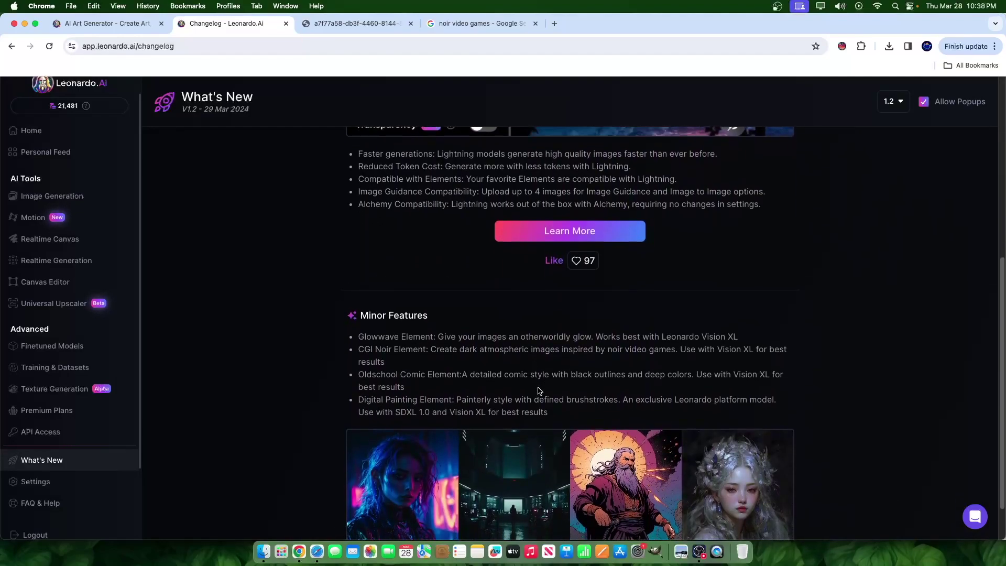
{"action": "scroll", "coordinate": [538, 391], "scroll_direction": "down", "scroll_amount": 1}
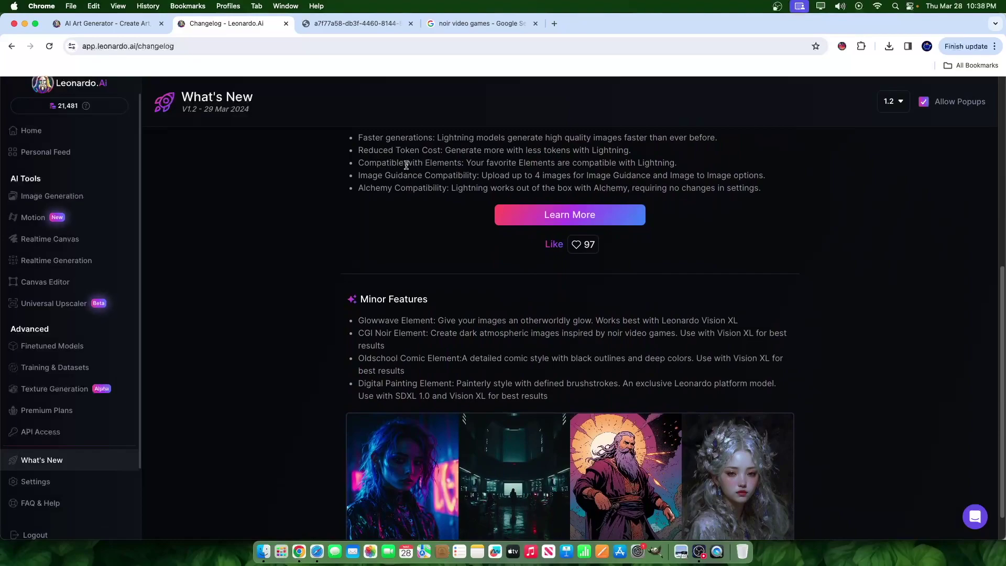
{"action": "left_click_drag", "start_coordinate": [476, 165], "coordinate": [670, 163]}
{"action": "left_click", "coordinate": [361, 177]}
{"action": "left_click_drag", "start_coordinate": [361, 177], "coordinate": [480, 180]}
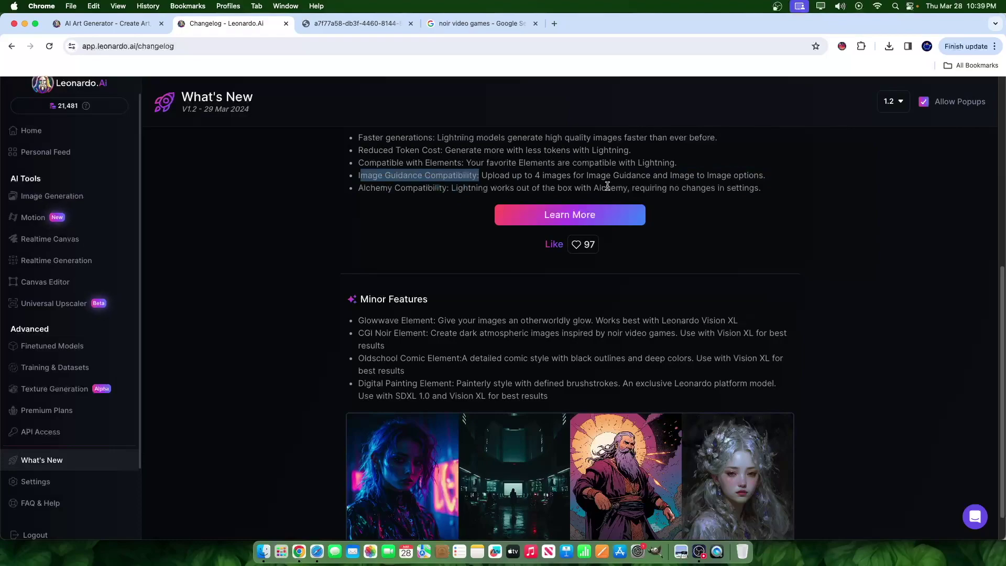
{"action": "left_click_drag", "start_coordinate": [770, 178], "coordinate": [560, 175]}
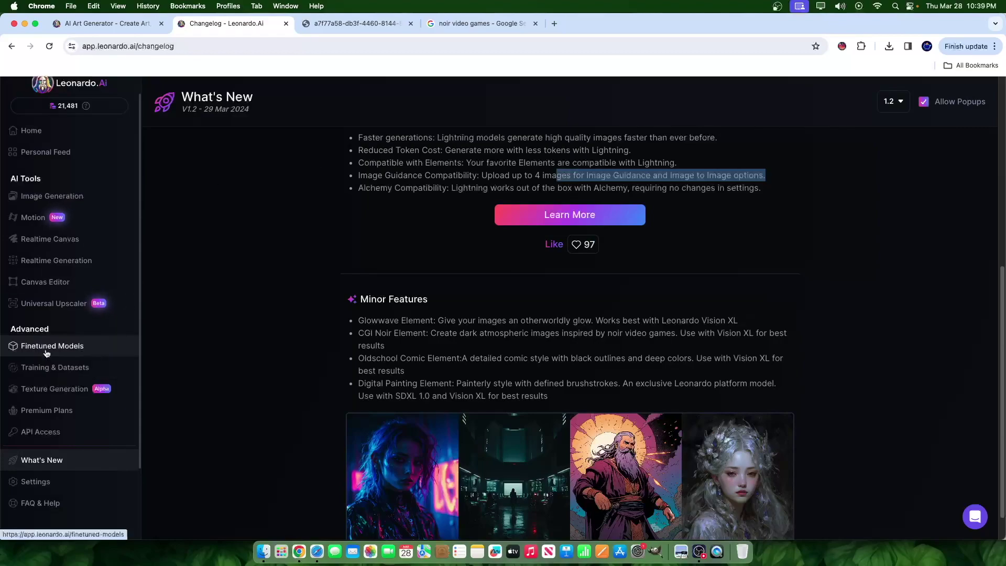
Step: Open Image Generation and look through the past moose logo and Medusa generations
{"action": "left_click", "coordinate": [45, 196]}
{"action": "scroll", "coordinate": [424, 455], "scroll_direction": "down", "scroll_amount": 4}
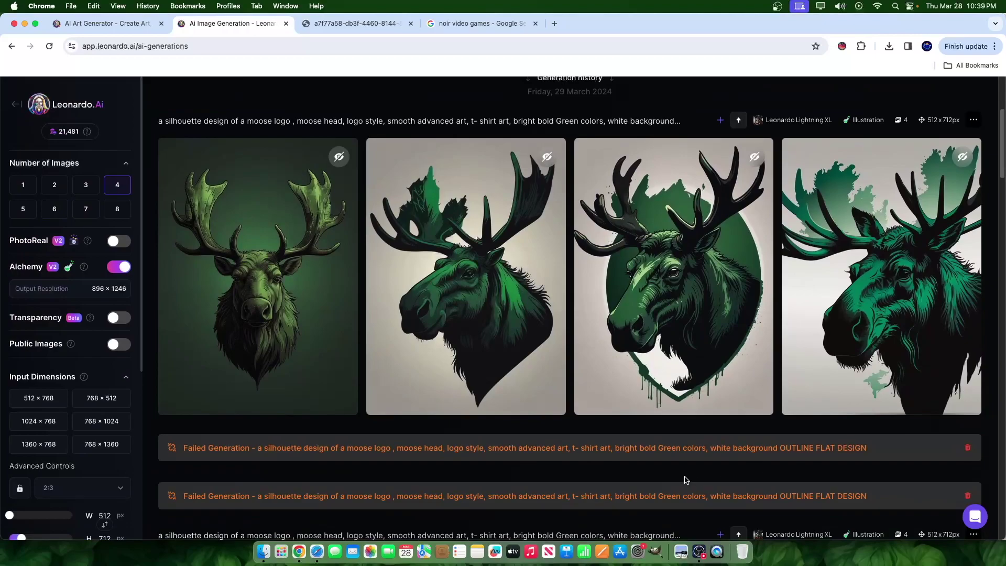
{"action": "scroll", "coordinate": [684, 477], "scroll_direction": "down", "scroll_amount": 5}
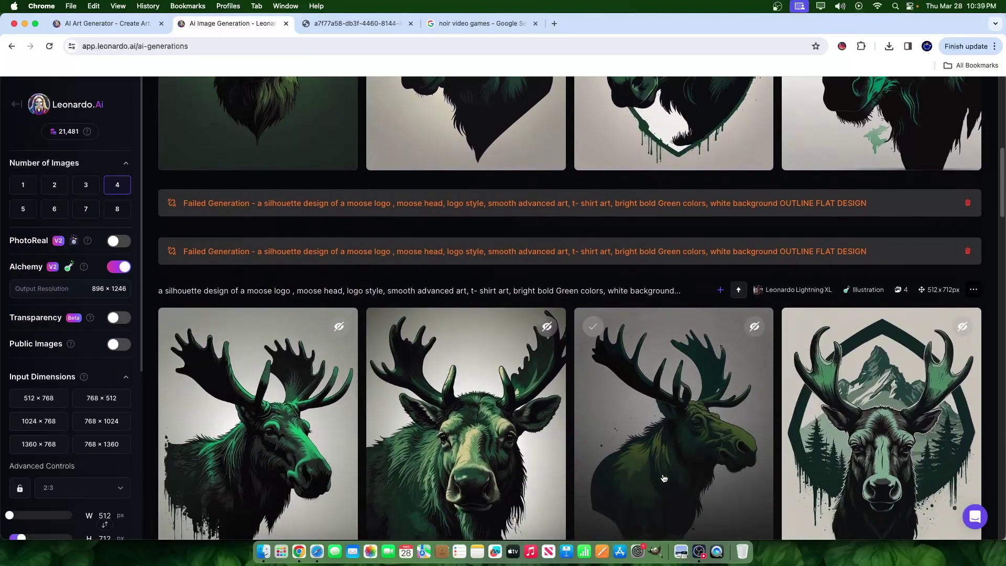
{"action": "scroll", "coordinate": [664, 479], "scroll_direction": "down", "scroll_amount": 1}
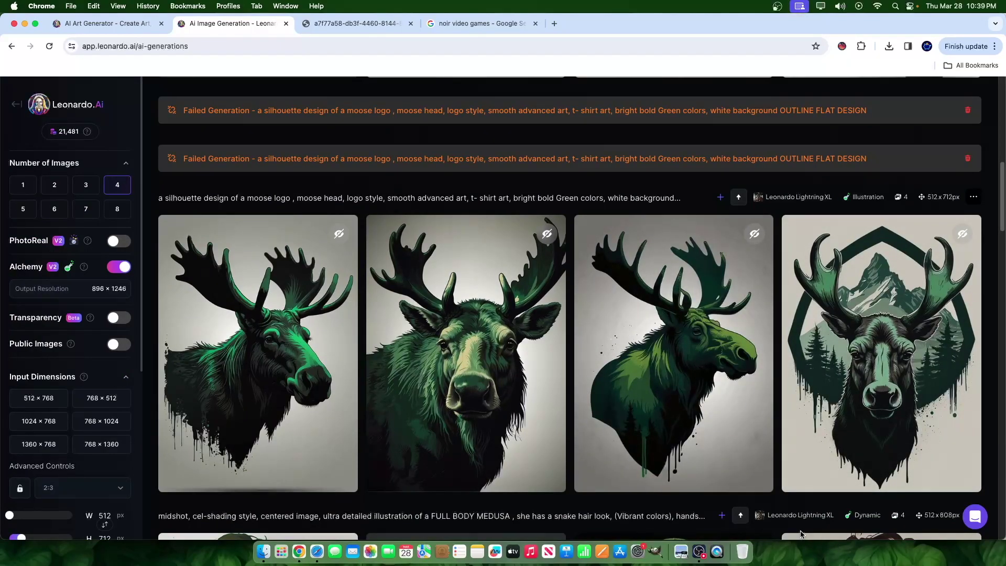
{"action": "scroll", "coordinate": [802, 531], "scroll_direction": "down", "scroll_amount": 10}
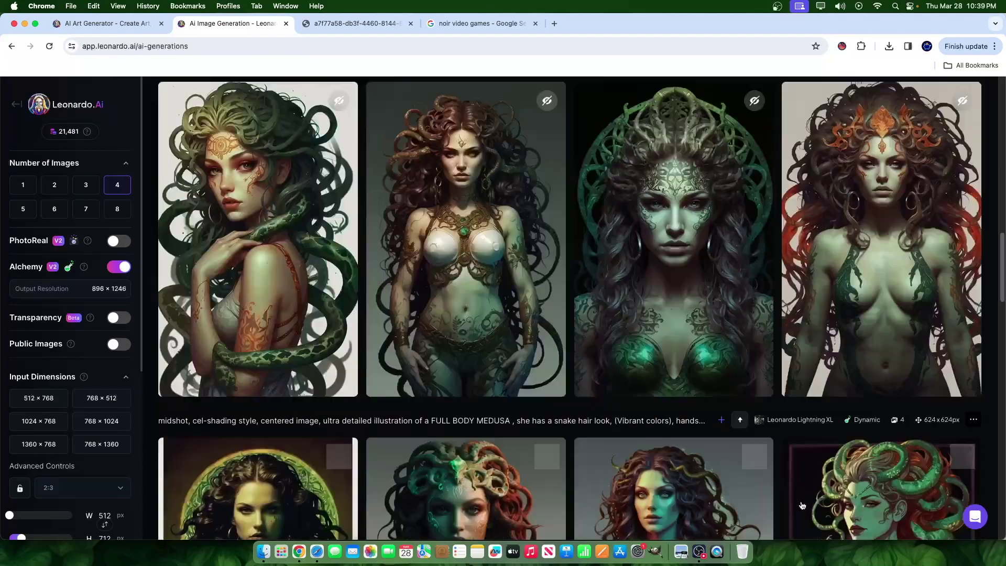
{"action": "scroll", "coordinate": [797, 500], "scroll_direction": "down", "scroll_amount": 4}
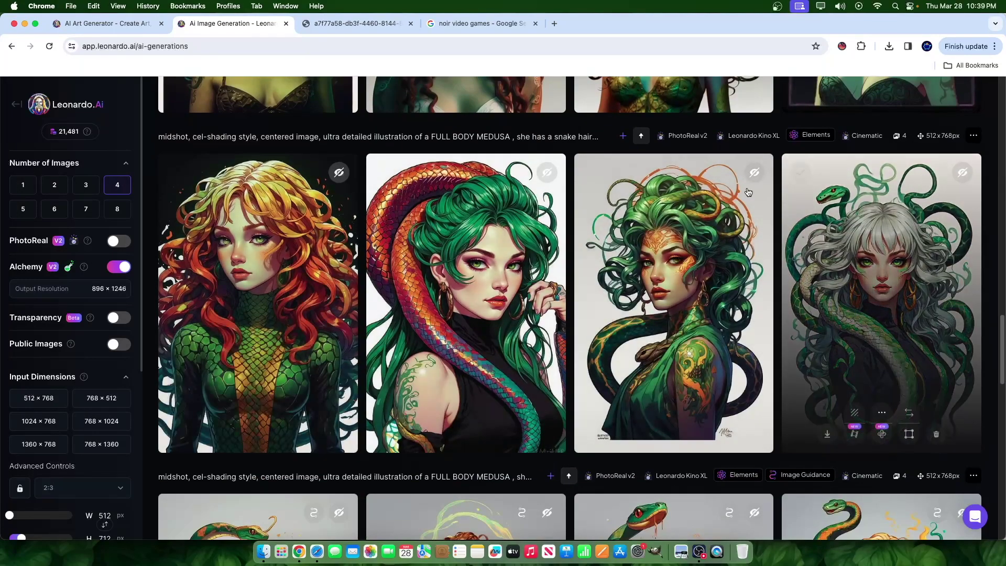
Step: Compare the Leonardo Lightning XL Medusa images with the PhotoReal v2 Leonardo Kino XL set made with Elements
{"action": "scroll", "coordinate": [745, 313], "scroll_direction": "up", "scroll_amount": 4}
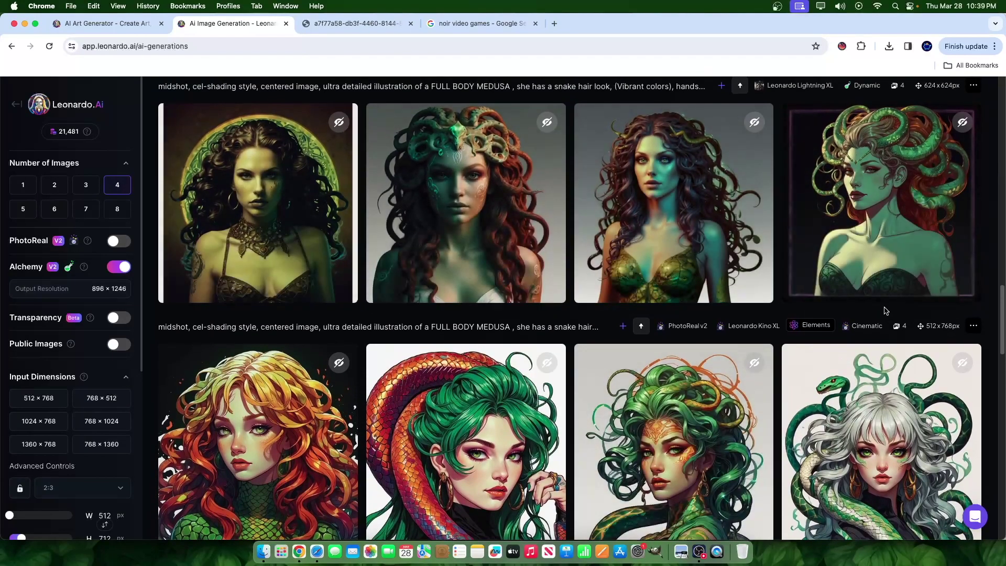
{"action": "scroll", "coordinate": [892, 238], "scroll_direction": "up", "scroll_amount": 1}
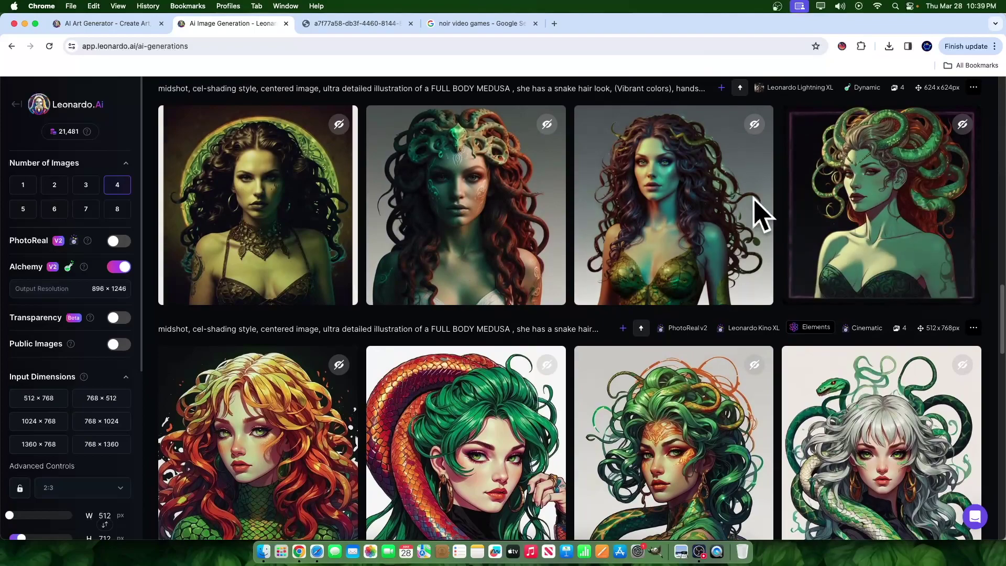
{"action": "scroll", "coordinate": [608, 521], "scroll_direction": "down", "scroll_amount": 2}
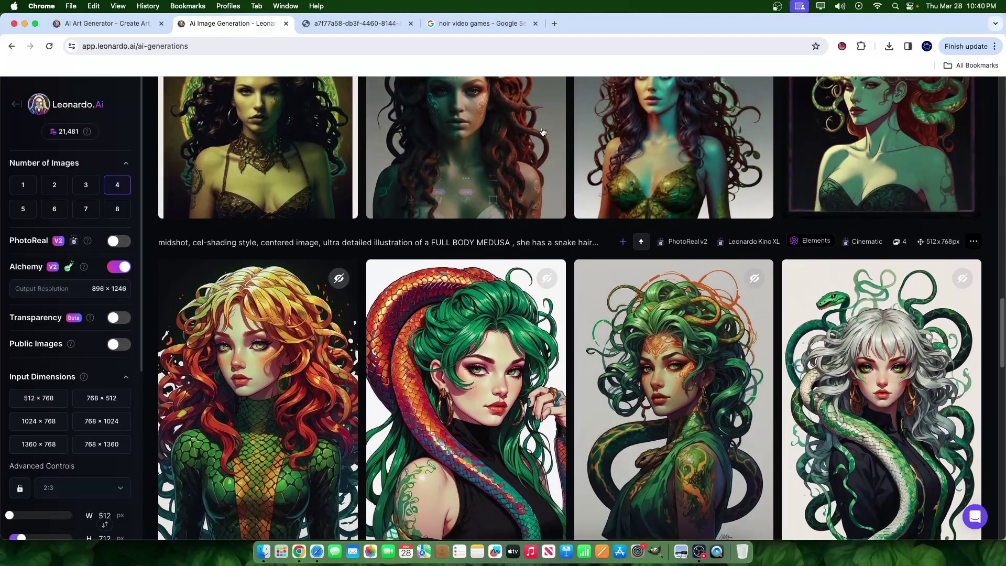
{"action": "scroll", "coordinate": [755, 221], "scroll_direction": "up", "scroll_amount": 1}
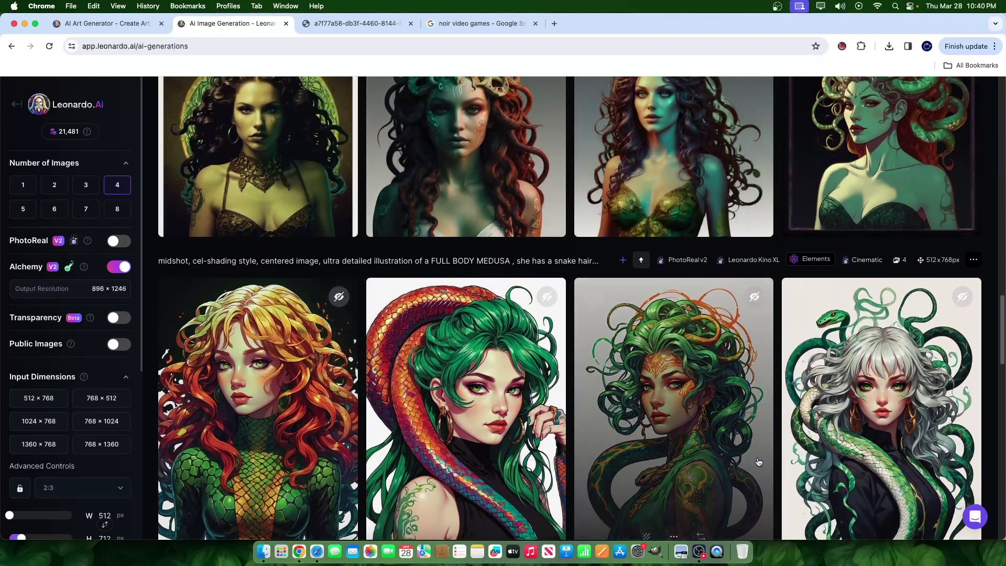
{"action": "scroll", "coordinate": [733, 393], "scroll_direction": "down", "scroll_amount": 1}
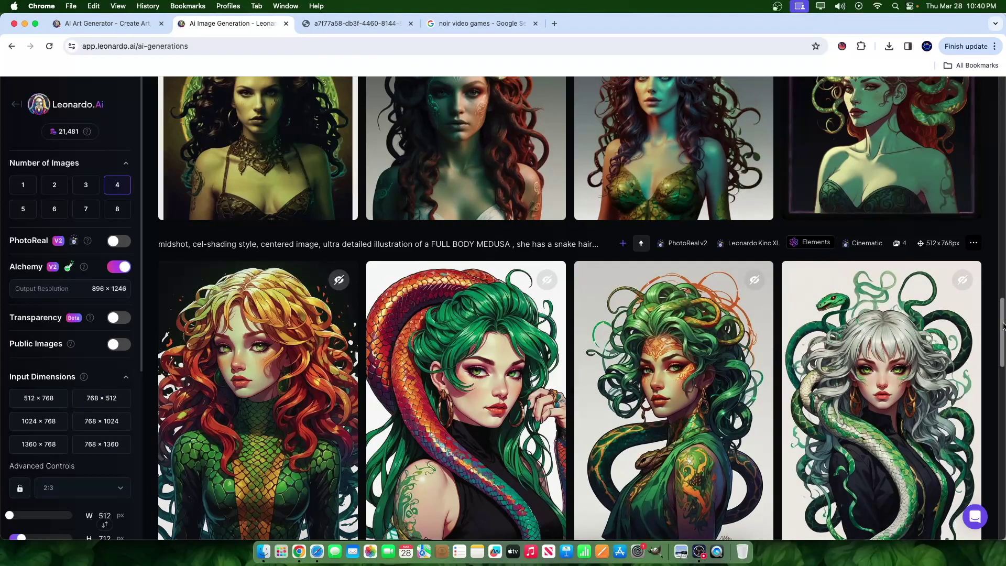
{"action": "scroll", "coordinate": [1003, 326], "scroll_direction": "down", "scroll_amount": 1}
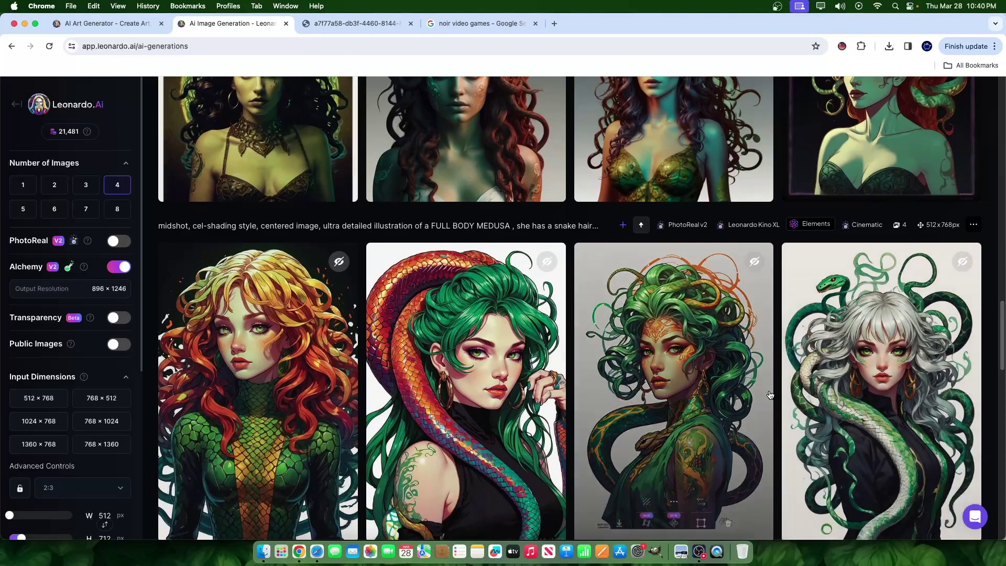
{"action": "mouse_move", "coordinate": [439, 388]}
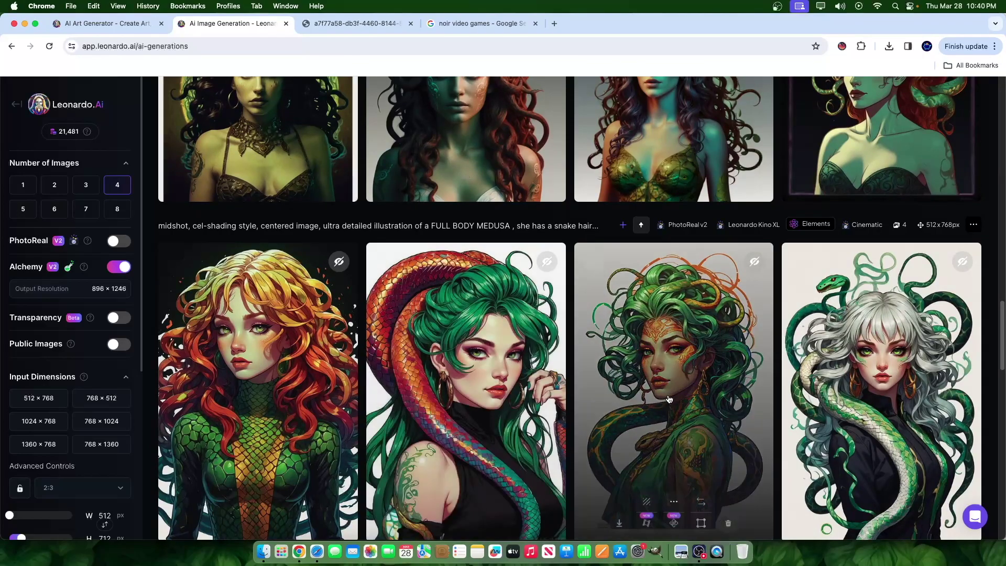
Step: Finish viewing the Medusa sets, open the Personal Feed and browse past generations down to the green moose logo designs
{"action": "scroll", "coordinate": [439, 388], "scroll_direction": "down", "scroll_amount": 10}
{"action": "scroll", "coordinate": [553, 352], "scroll_direction": "down", "scroll_amount": 7}
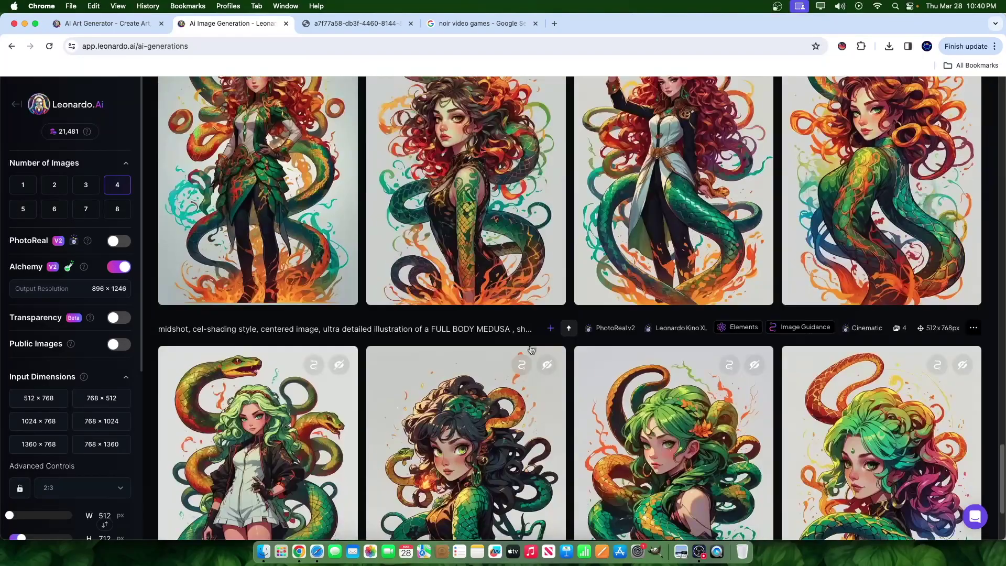
{"action": "left_click", "coordinate": [510, 520]}
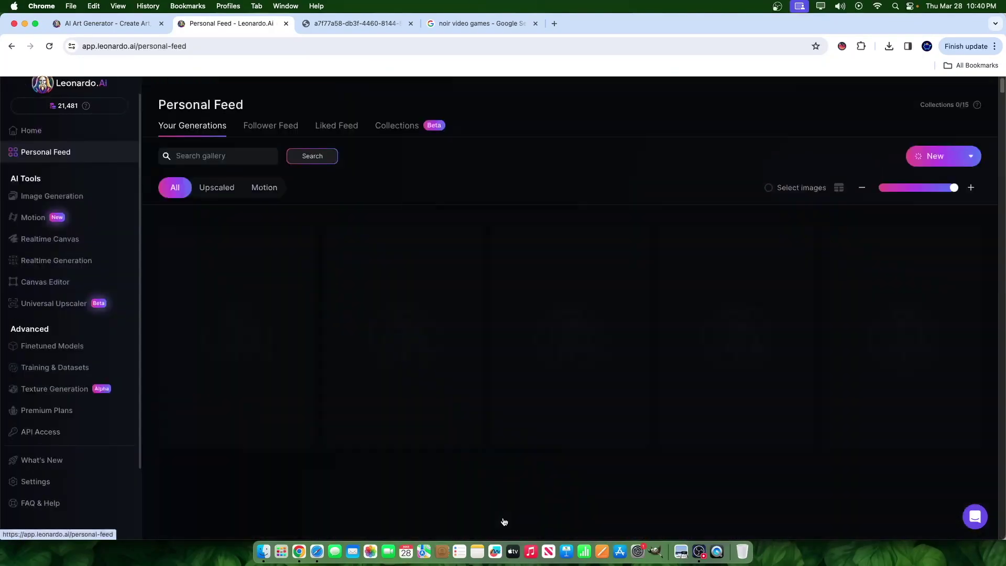
{"action": "scroll", "coordinate": [739, 414], "scroll_direction": "down", "scroll_amount": 10}
{"action": "scroll", "coordinate": [739, 414], "scroll_direction": "down", "scroll_amount": 20}
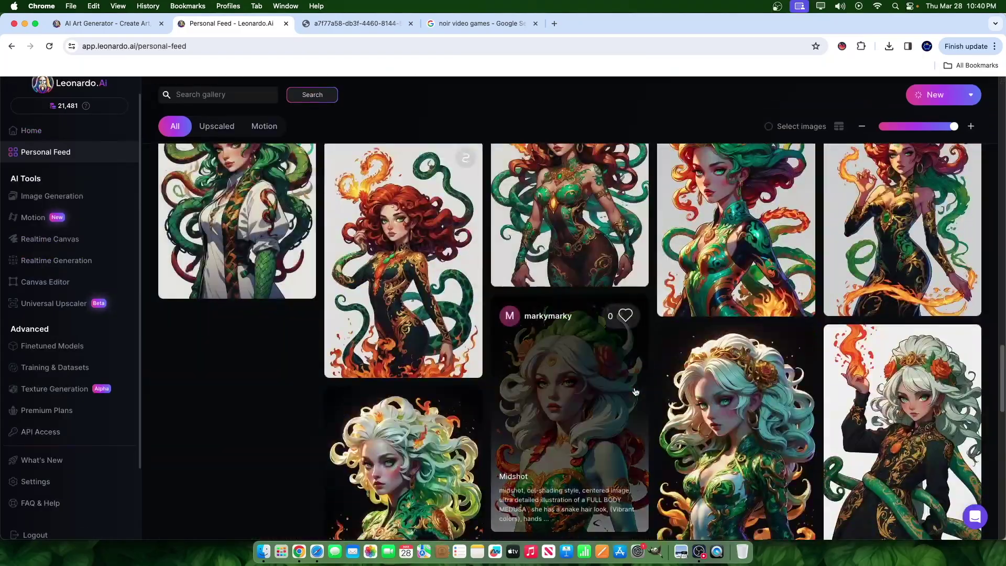
{"action": "scroll", "coordinate": [635, 391], "scroll_direction": "down", "scroll_amount": 20}
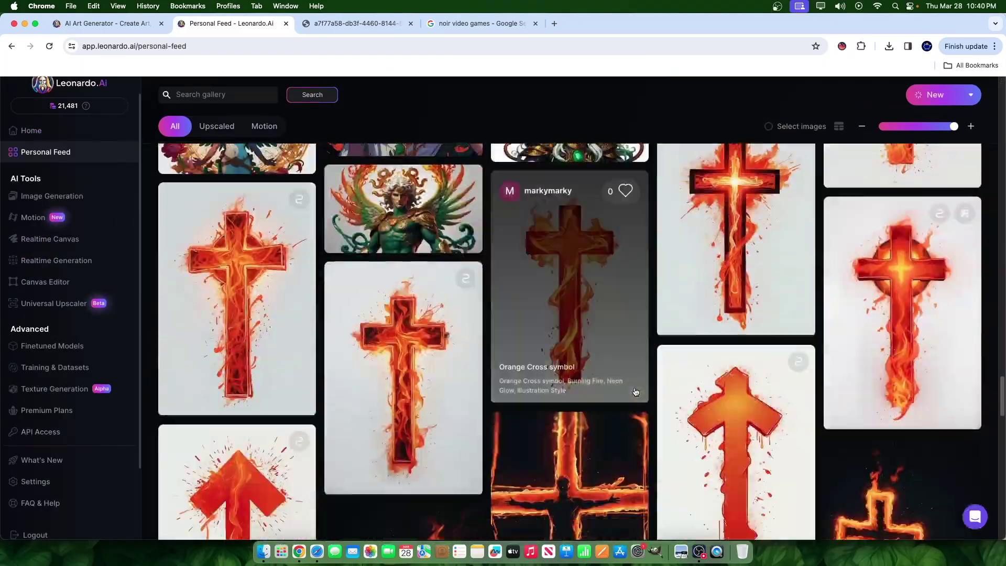
{"action": "scroll", "coordinate": [606, 318], "scroll_direction": "down", "scroll_amount": 20}
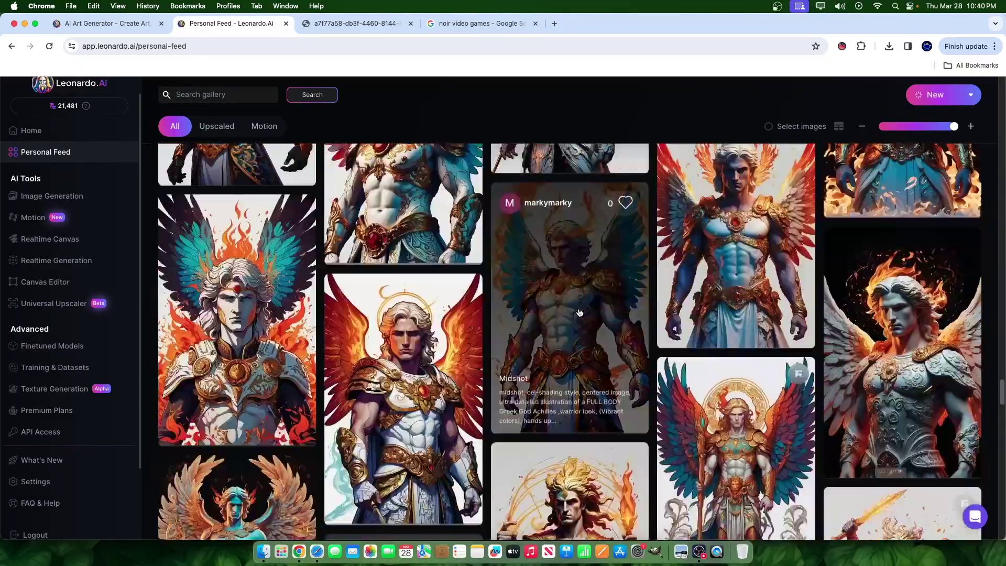
{"action": "scroll", "coordinate": [585, 344], "scroll_direction": "down", "scroll_amount": 15}
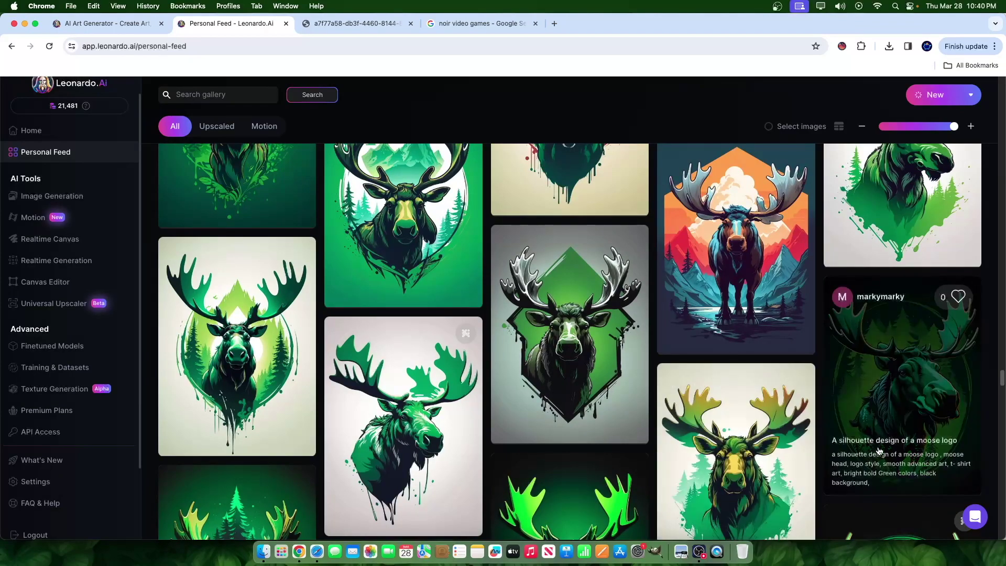
{"action": "scroll", "coordinate": [892, 409], "scroll_direction": "down", "scroll_amount": 6}
{"action": "scroll", "coordinate": [869, 452], "scroll_direction": "up", "scroll_amount": 4}
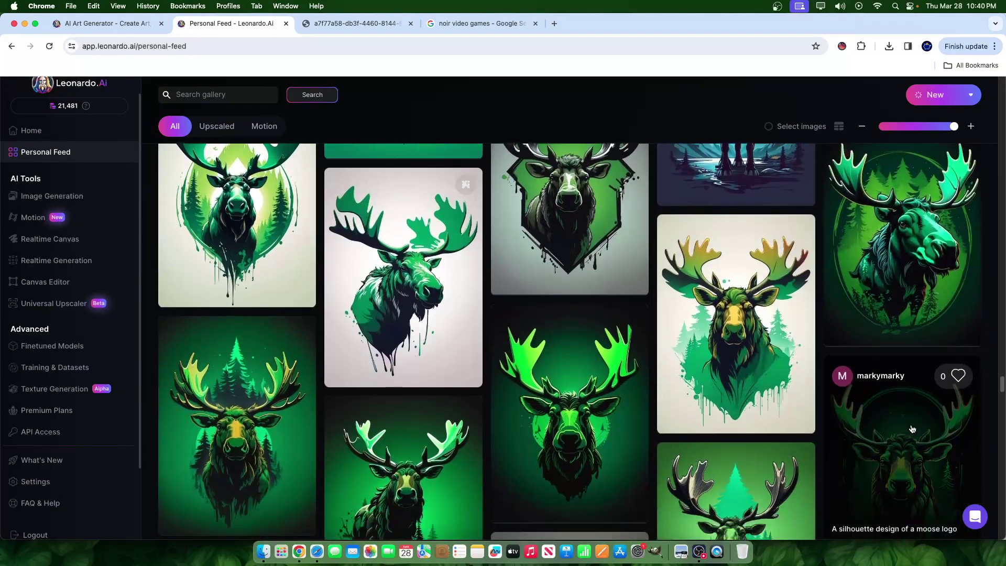
Step: Open the glowing green front-facing moose logo on black, enlarge it and switch from the original to its Alchemy Refiner version
{"action": "left_click", "coordinate": [937, 459]}
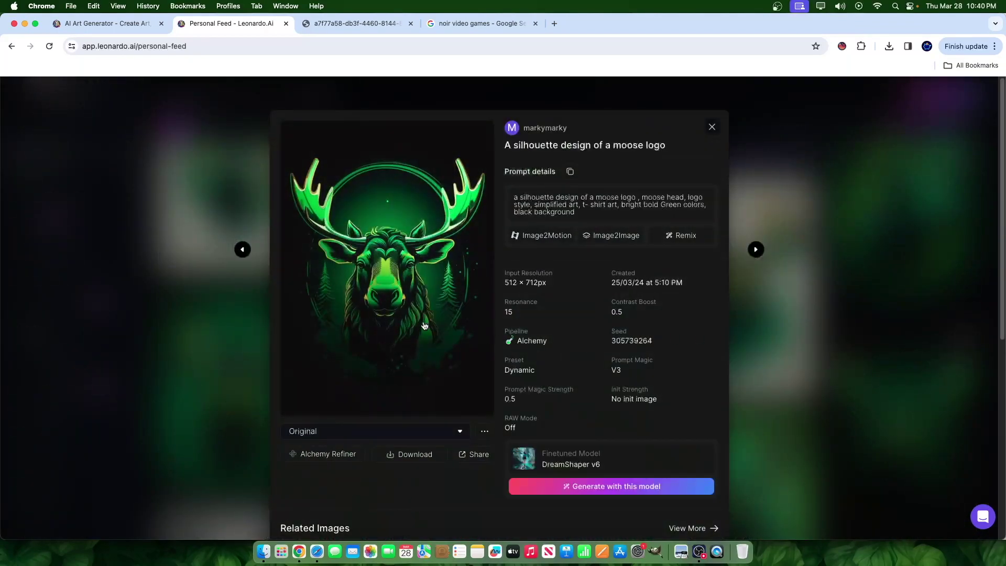
{"action": "left_click", "coordinate": [424, 326]}
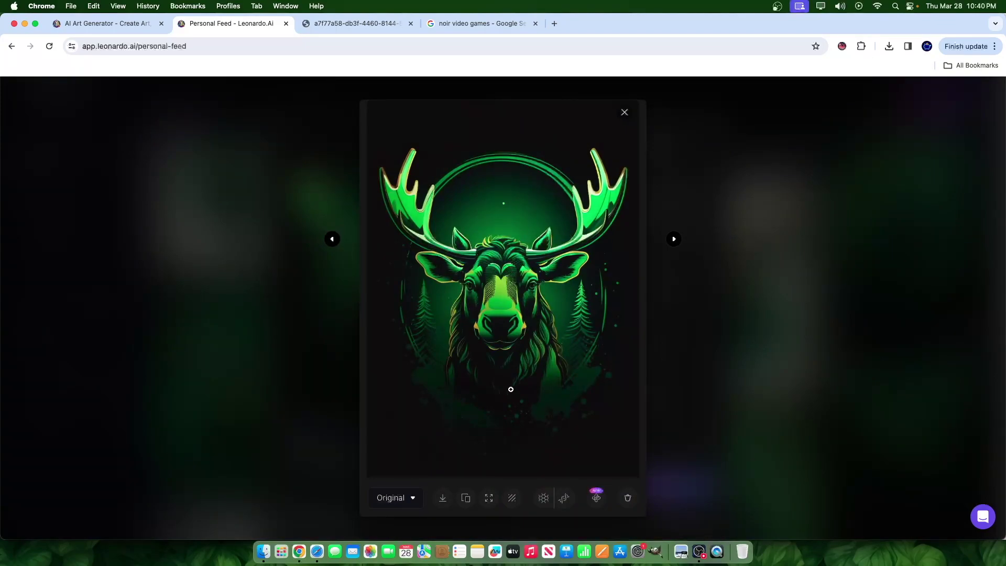
{"action": "left_click", "coordinate": [407, 500]}
{"action": "left_click", "coordinate": [408, 475]}
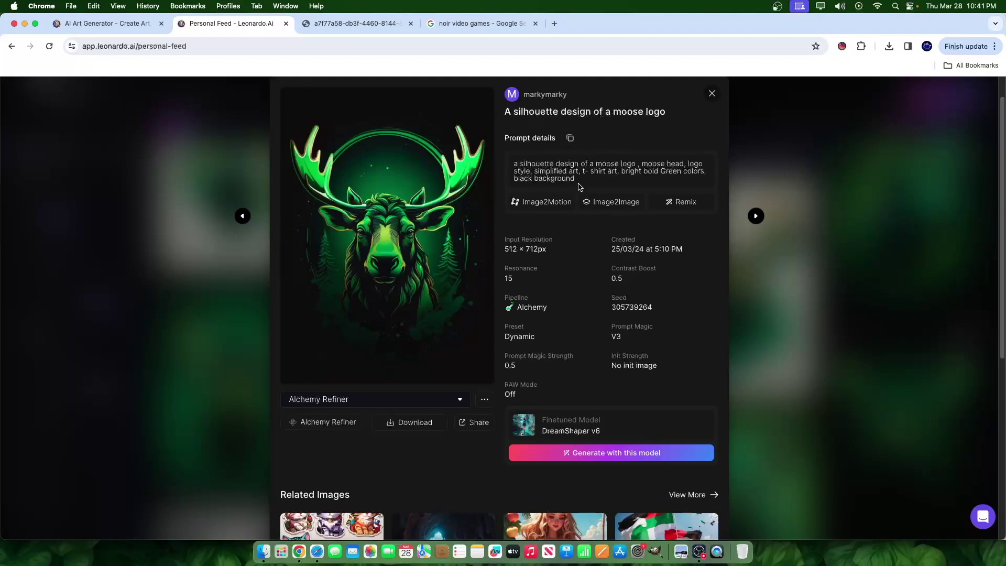
Step: Highlight and copy the green moose logo's prompt, and reopen its details to review the generation settings and finetuned model
{"action": "left_click_drag", "start_coordinate": [579, 185], "coordinate": [506, 166]}
{"action": "left_click", "coordinate": [570, 137]}
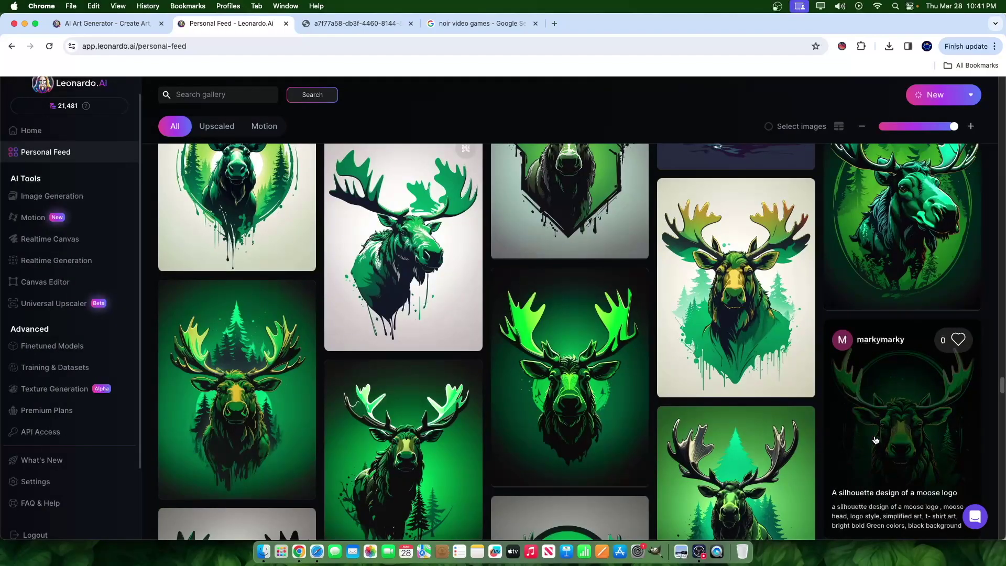
{"action": "scroll", "coordinate": [963, 370], "scroll_direction": "down", "scroll_amount": 2}
{"action": "left_click", "coordinate": [901, 367]}
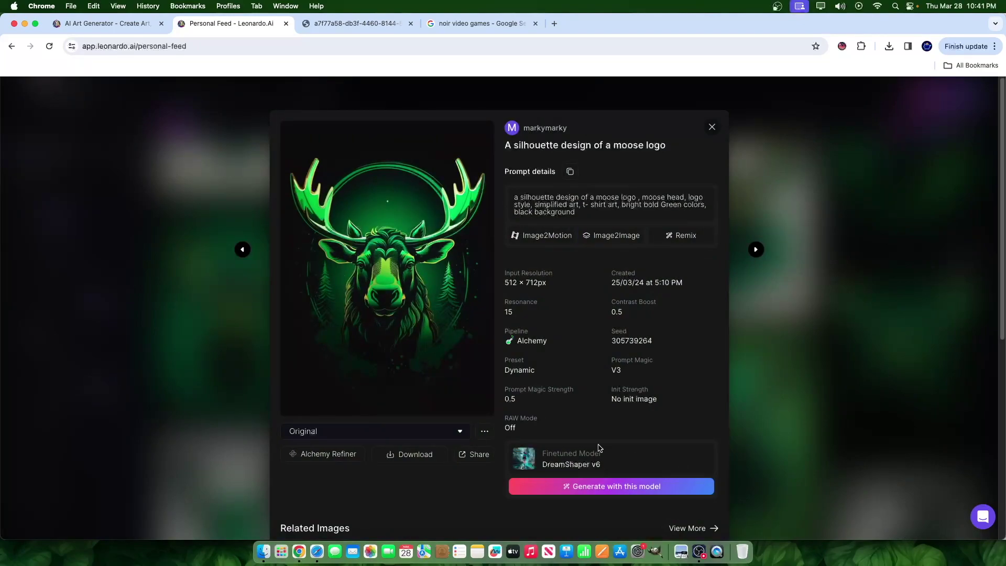
{"action": "left_click", "coordinate": [776, 429]}
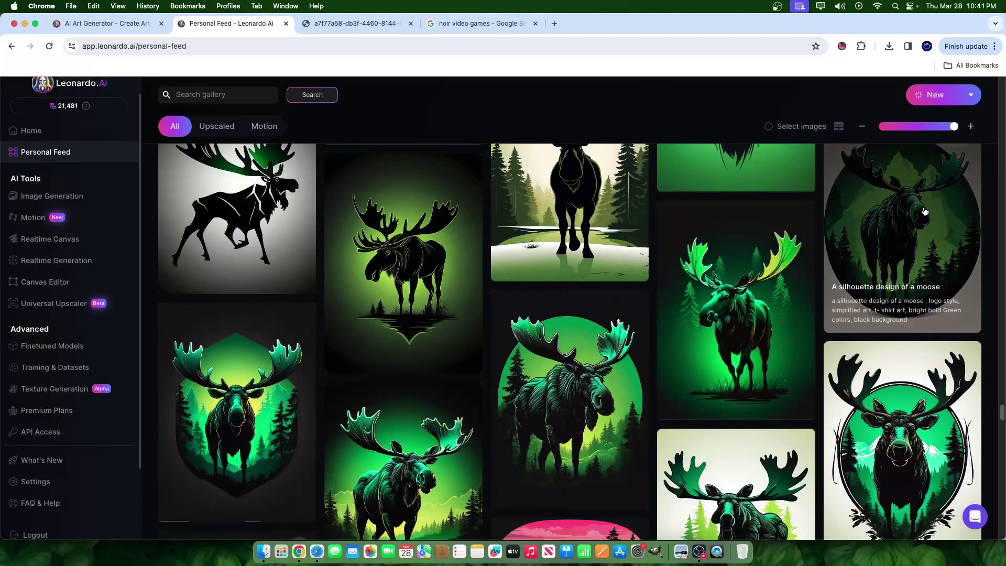
Step: Check the details of the full-body moose silhouette in a green mountain circle and look over the neighbouring moose designs
{"action": "left_click", "coordinate": [925, 212]}
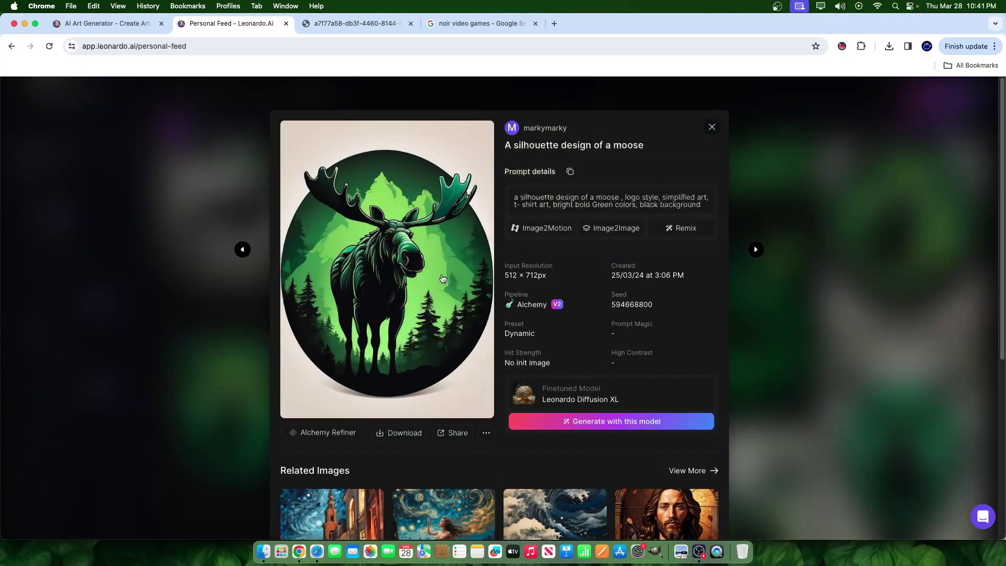
{"action": "left_click", "coordinate": [887, 278]}
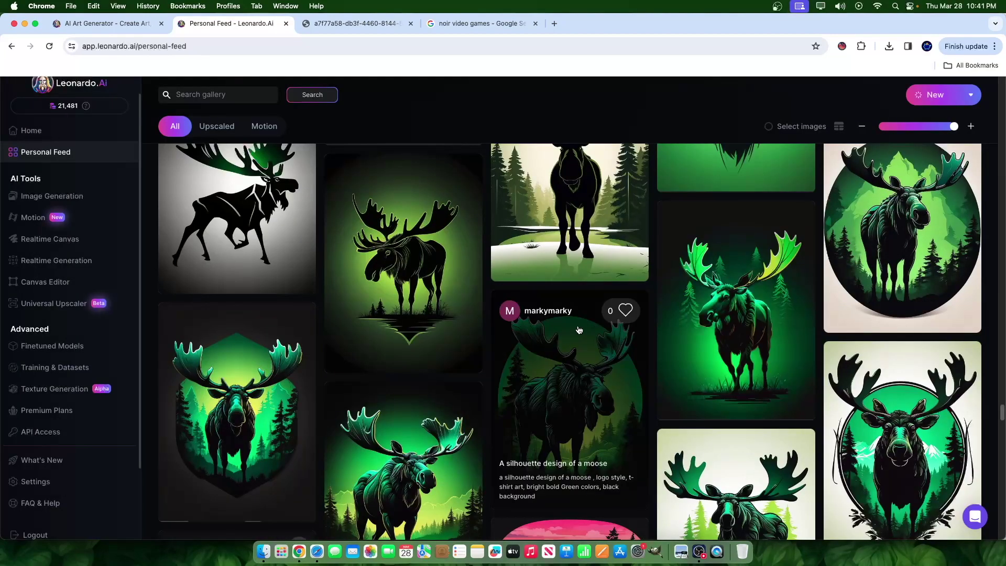
{"action": "scroll", "coordinate": [582, 331], "scroll_direction": "down", "scroll_amount": 5}
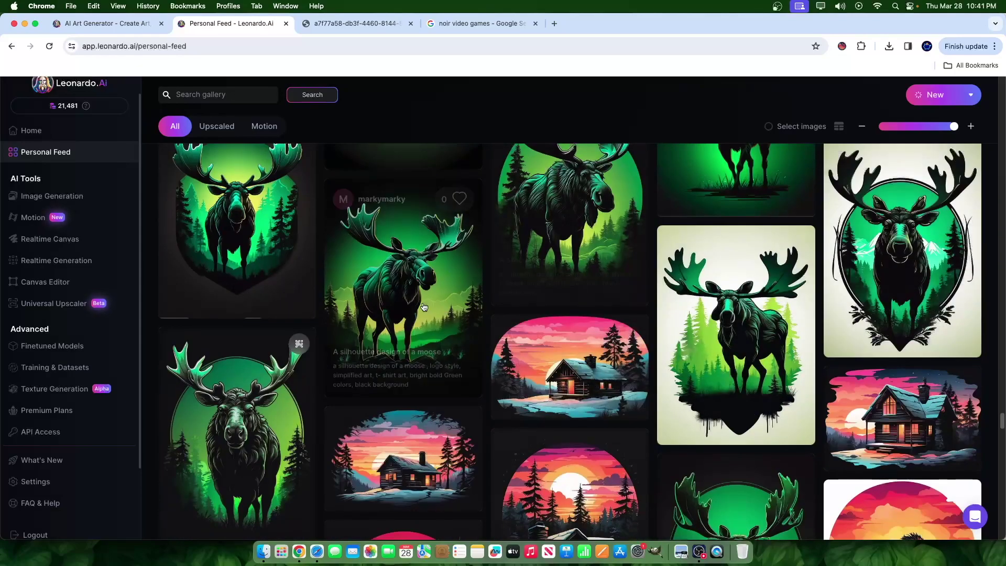
{"action": "scroll", "coordinate": [733, 336], "scroll_direction": "up", "scroll_amount": 2}
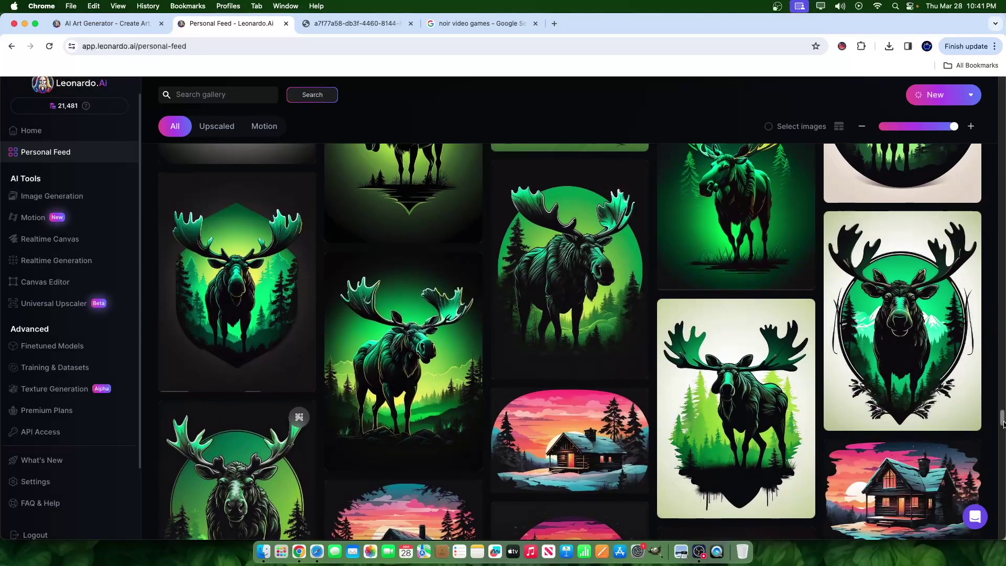
{"action": "key", "text": "ctrl+Left"}
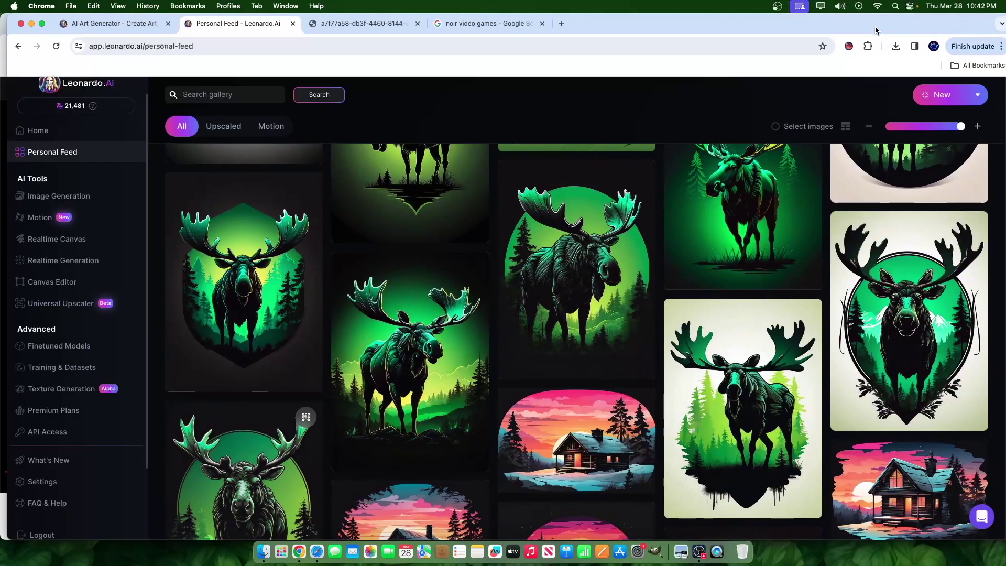
Step: Return to the newest feed images and inspect the moose logo with the mountain hexagon and the dark green moose head
{"action": "left_click_drag", "start_coordinate": [1002, 418], "coordinate": [1002, 85]}
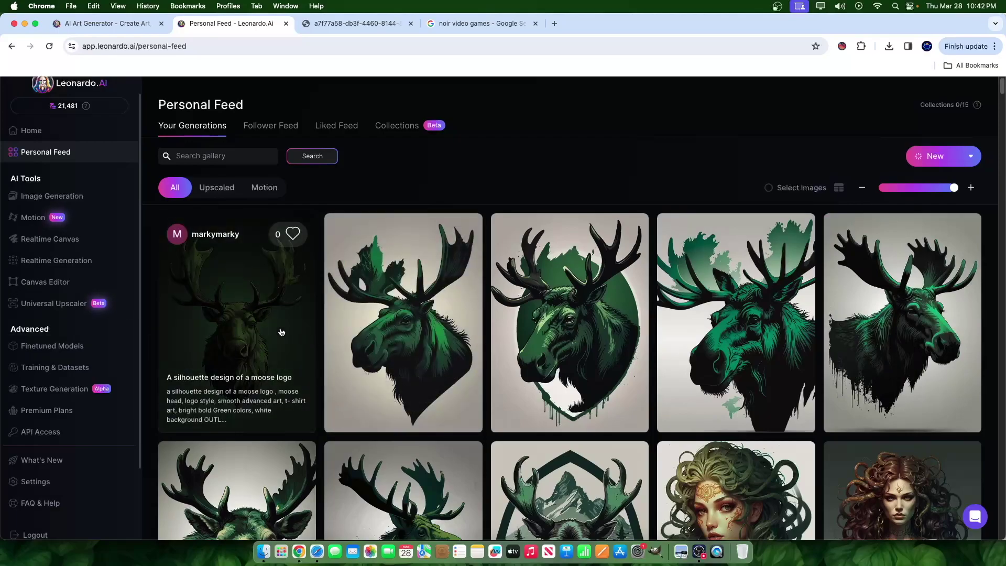
{"action": "left_click", "coordinate": [561, 473]}
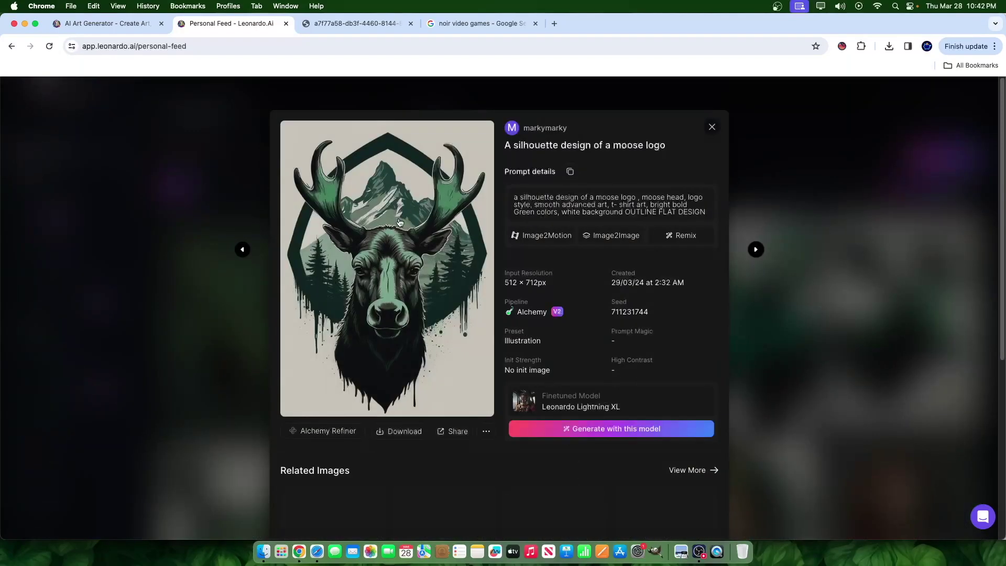
{"action": "left_click", "coordinate": [430, 211]}
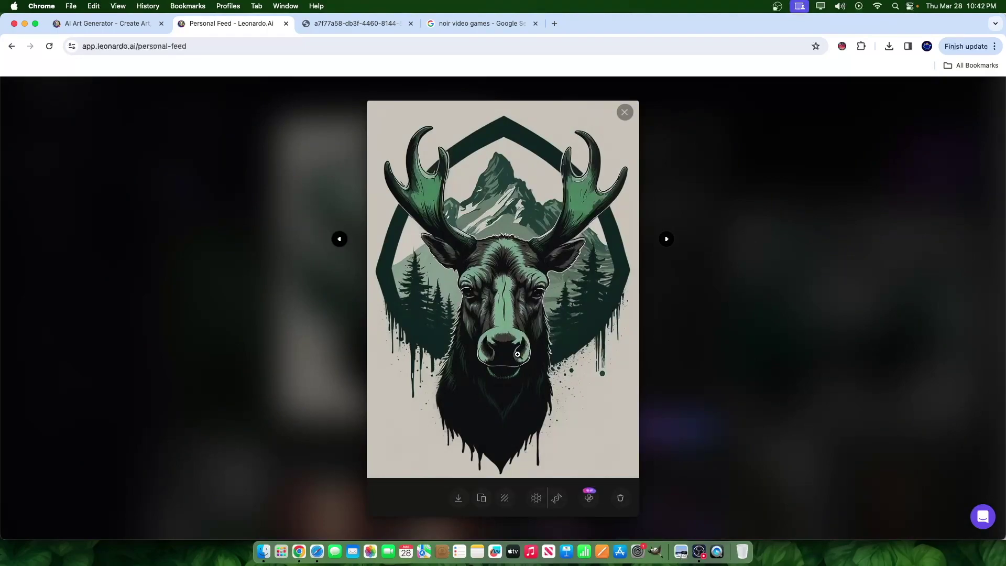
{"action": "left_click", "coordinate": [671, 350]}
{"action": "left_click", "coordinate": [817, 288]}
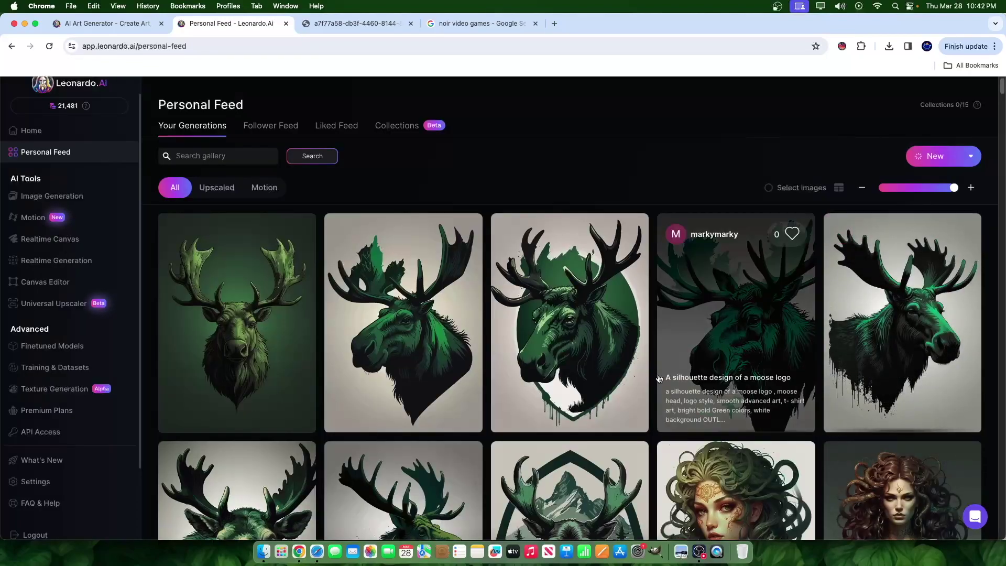
{"action": "left_click", "coordinate": [263, 318]}
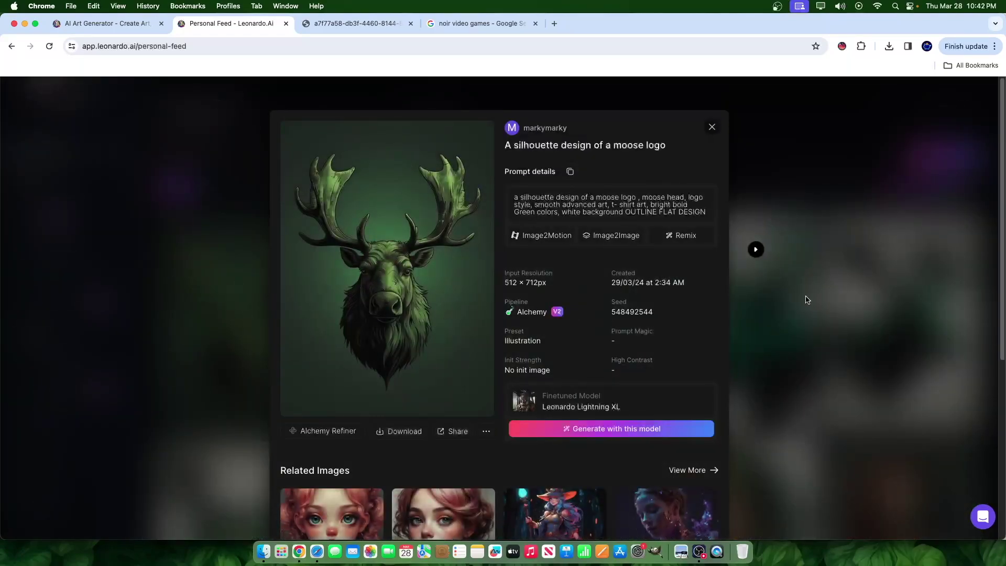
{"action": "left_click", "coordinate": [811, 274]}
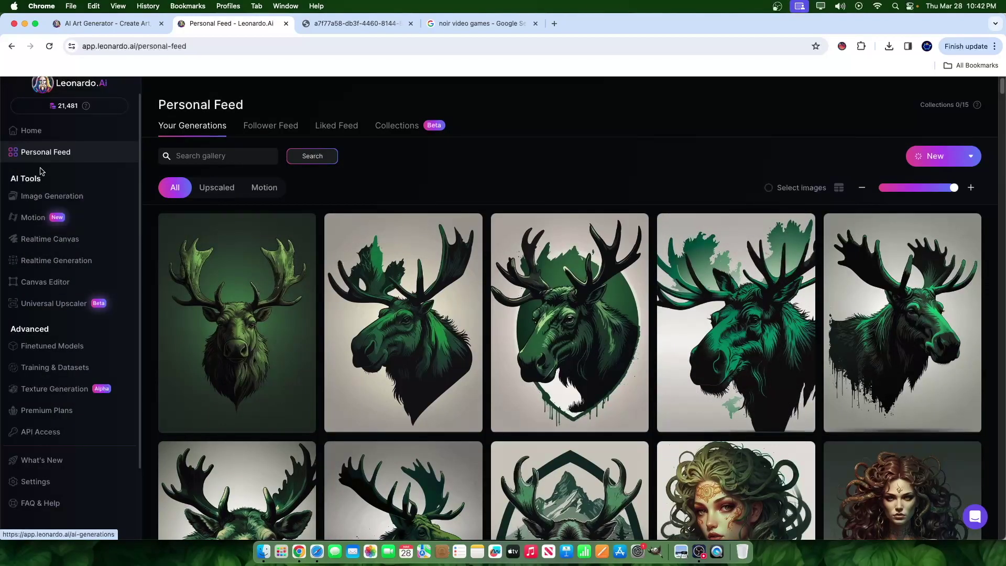
Step: In Image Generation, replace "Green" with "Brown and cream" in the moose logo prompt and generate four images with Leonardo Lightning XL
{"action": "left_click", "coordinate": [46, 197]}
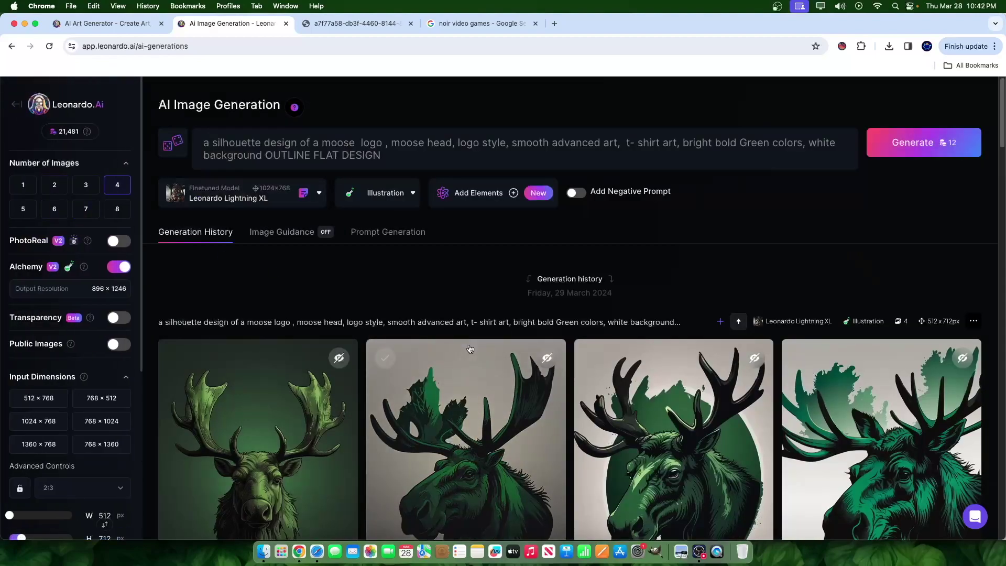
{"action": "left_click_drag", "start_coordinate": [208, 142], "coordinate": [583, 182]}
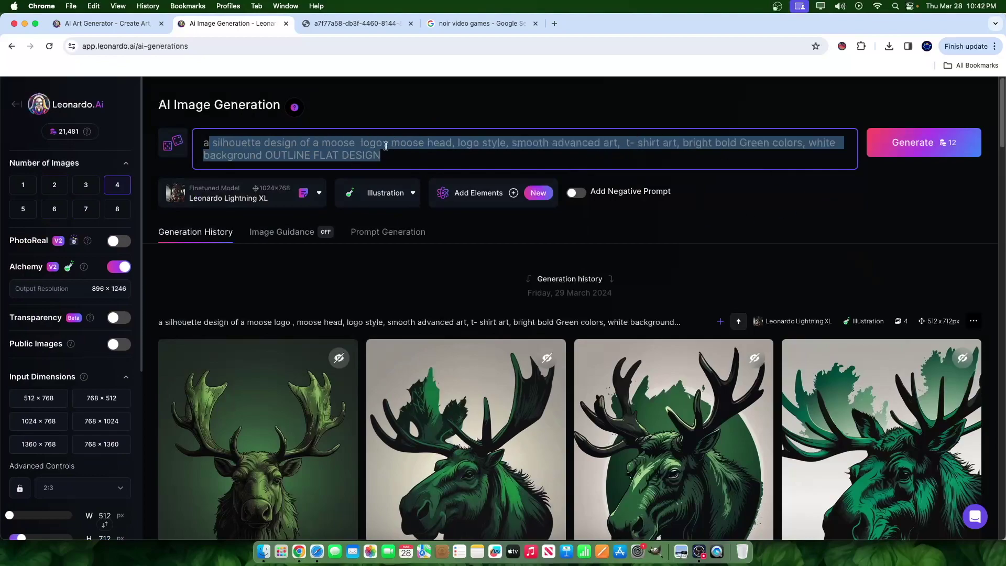
{"action": "double_click", "coordinate": [749, 142]}
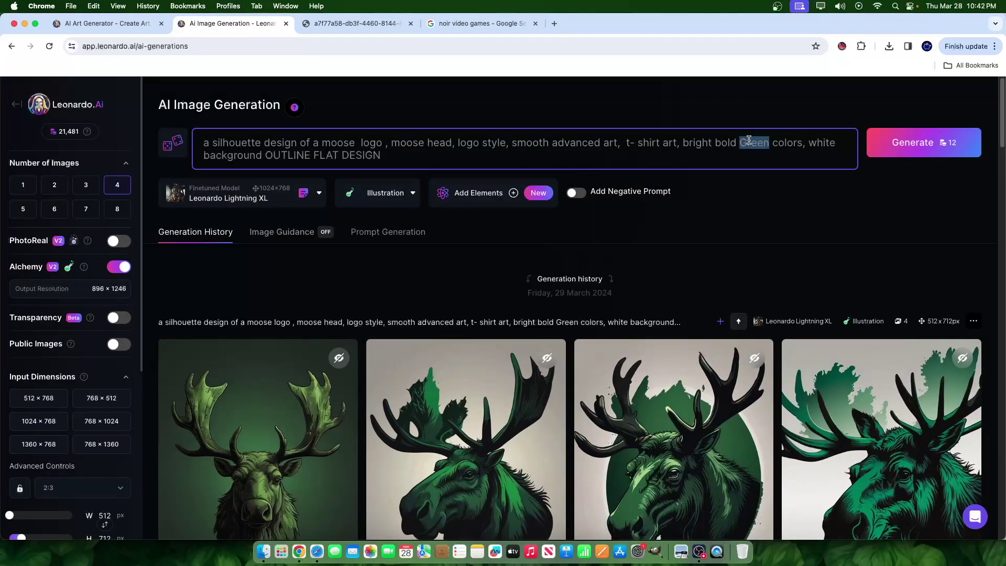
{"action": "type", "text": "Brown and cream"}
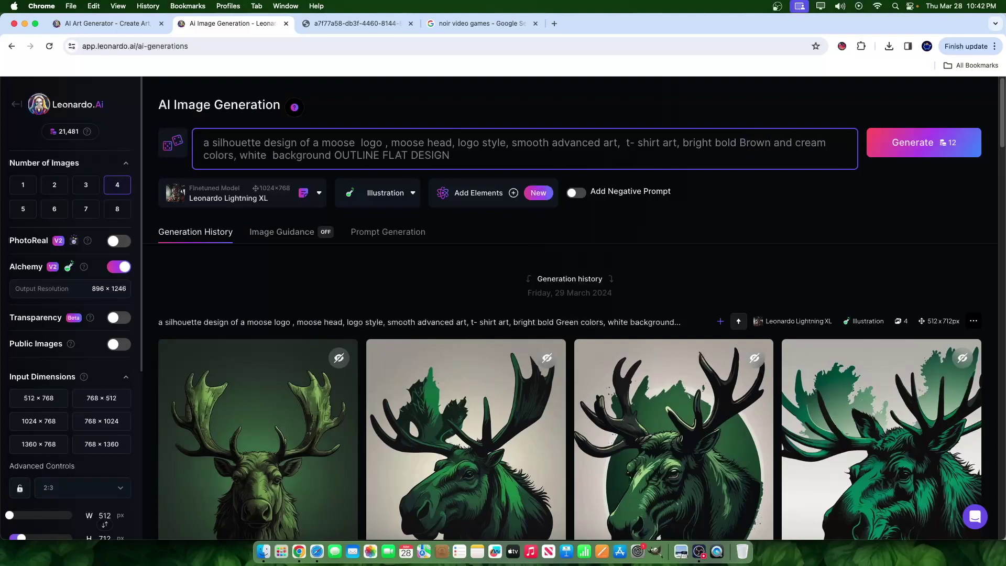
{"action": "left_click", "coordinate": [928, 151]}
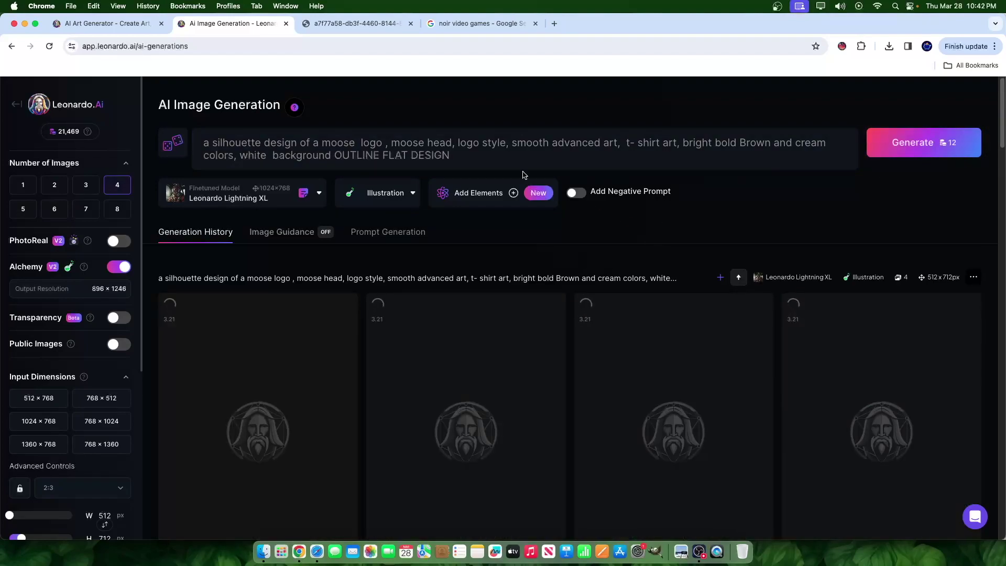
Step: Look through the available preset styles and review the earlier green moose set, enlarging its first image
{"action": "left_click", "coordinate": [411, 194]}
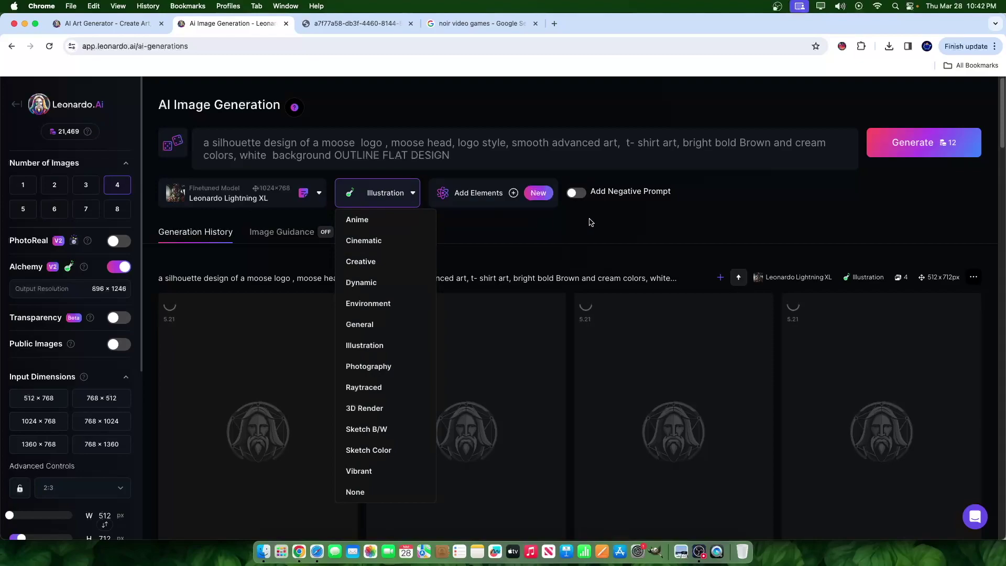
{"action": "left_click", "coordinate": [685, 287]}
{"action": "scroll", "coordinate": [692, 292], "scroll_direction": "down", "scroll_amount": 7}
{"action": "scroll", "coordinate": [694, 293], "scroll_direction": "down", "scroll_amount": 1}
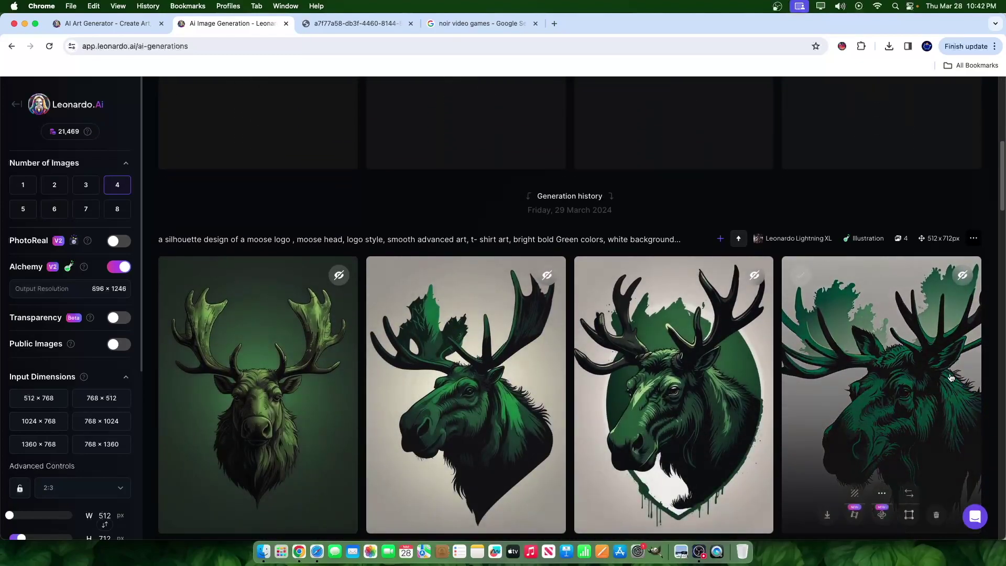
{"action": "left_click", "coordinate": [262, 357]}
{"action": "left_click", "coordinate": [684, 254]}
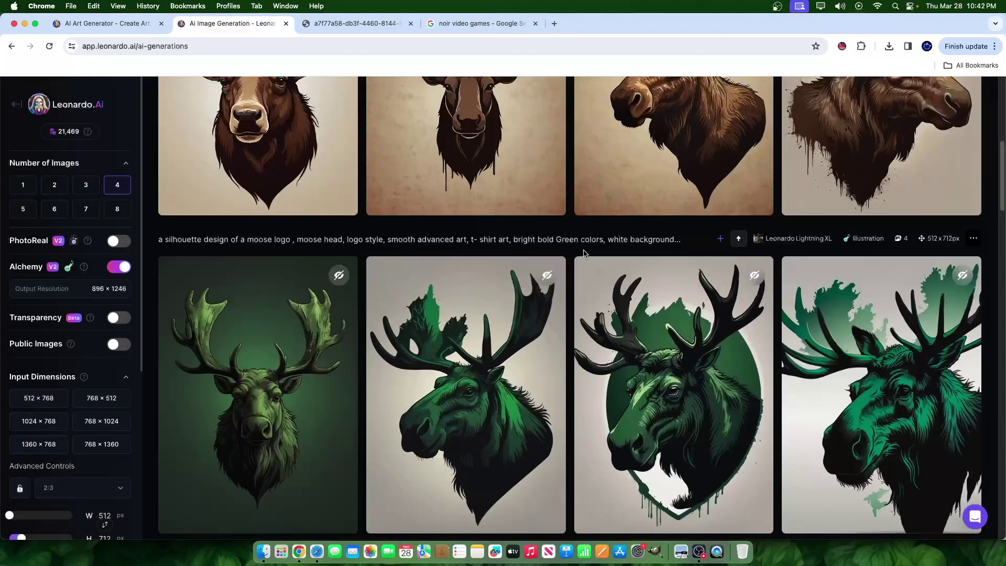
Step: Review the new brown and cream moose logos, check the finetuned model selection and enlarge the second image
{"action": "scroll", "coordinate": [236, 252], "scroll_direction": "up", "scroll_amount": 8}
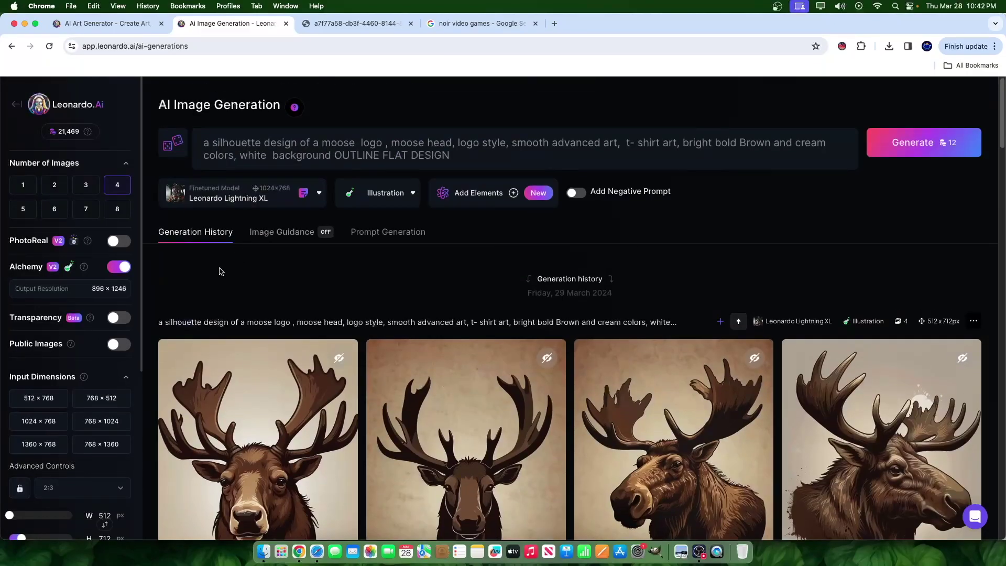
{"action": "left_click", "coordinate": [245, 196]}
{"action": "left_click", "coordinate": [674, 242]}
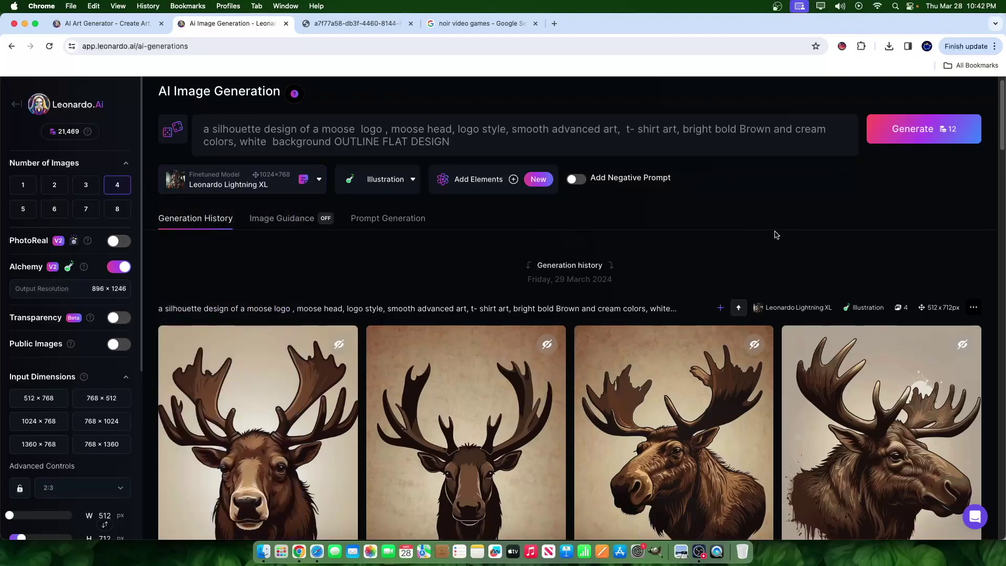
{"action": "scroll", "coordinate": [284, 375], "scroll_direction": "down", "scroll_amount": 3}
{"action": "left_click", "coordinate": [438, 333]}
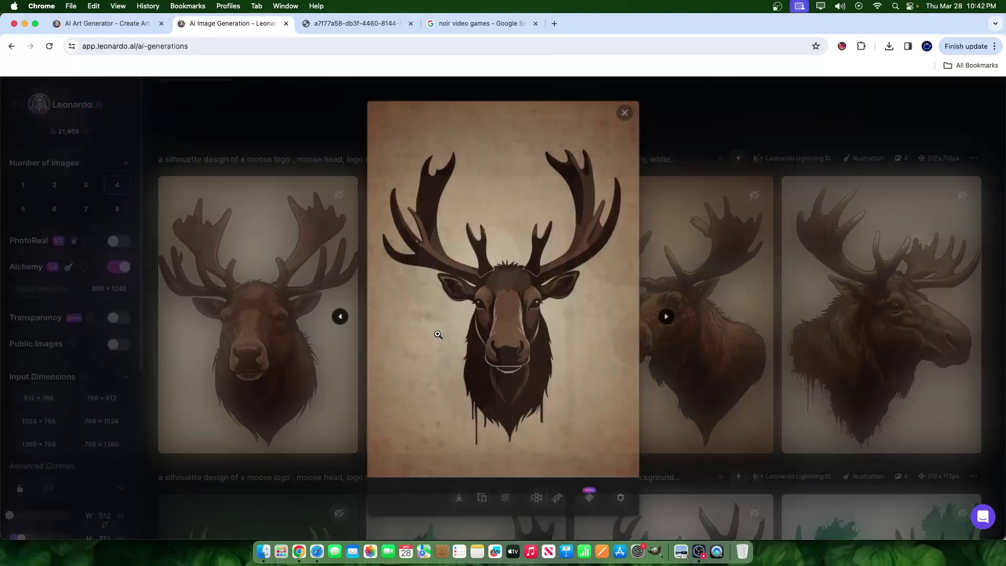
Step: Close the second brown and cream moose image and inspect the first one enlarged at full size, focusing on the antlers
{"action": "left_click", "coordinate": [750, 225]}
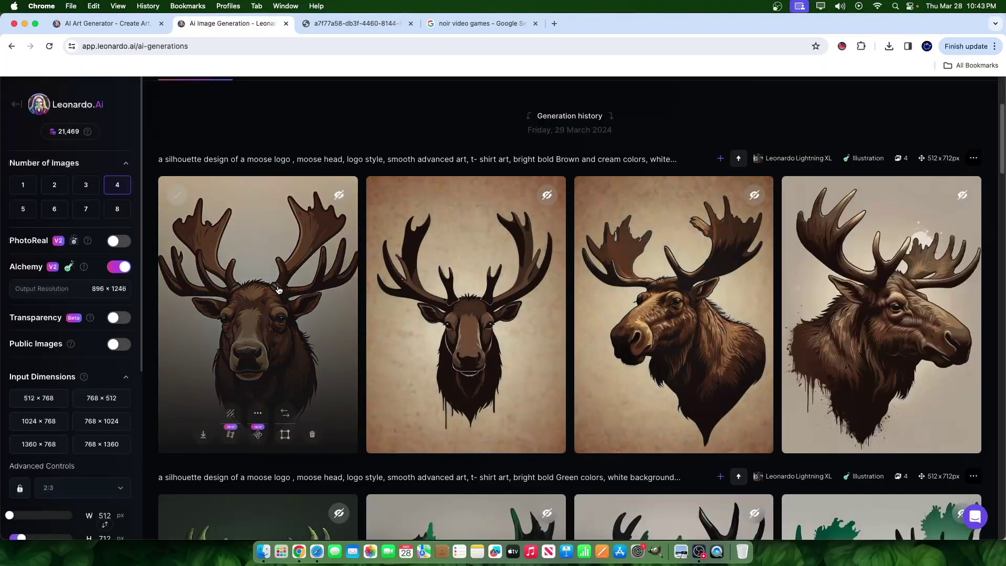
{"action": "left_click", "coordinate": [251, 398]}
{"action": "left_click", "coordinate": [750, 228]}
{"action": "left_click", "coordinate": [278, 284]}
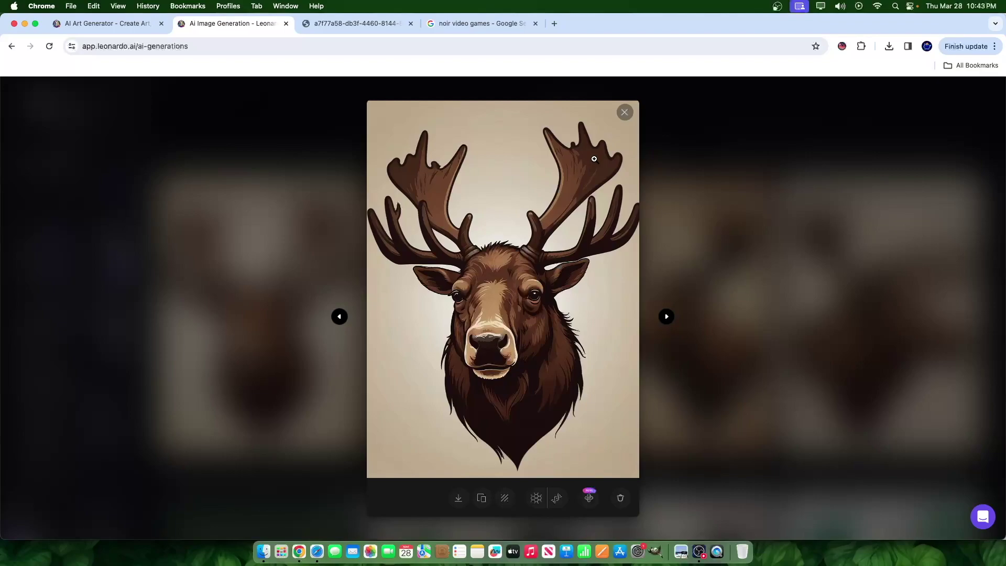
{"action": "left_click", "coordinate": [636, 206]}
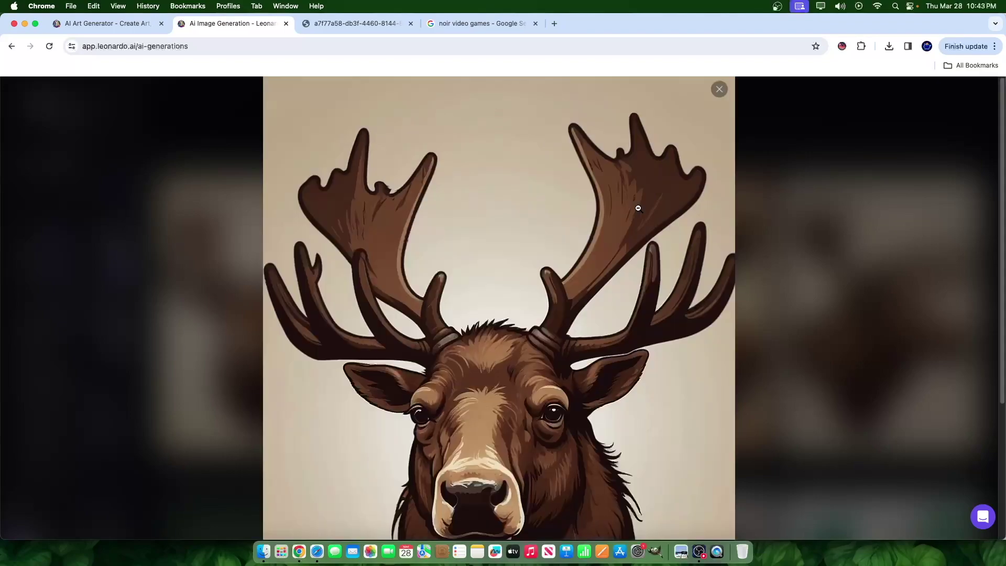
{"action": "left_click", "coordinate": [878, 304]}
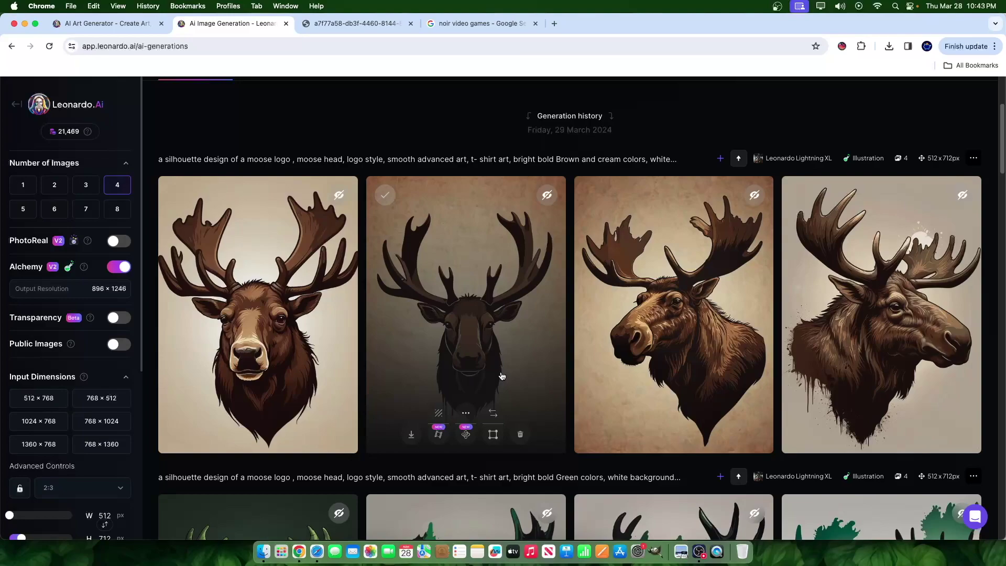
Step: Compare the brown and cream moose set with the green set and enlarge the third brown image
{"action": "scroll", "coordinate": [603, 336], "scroll_direction": "up", "scroll_amount": 3}
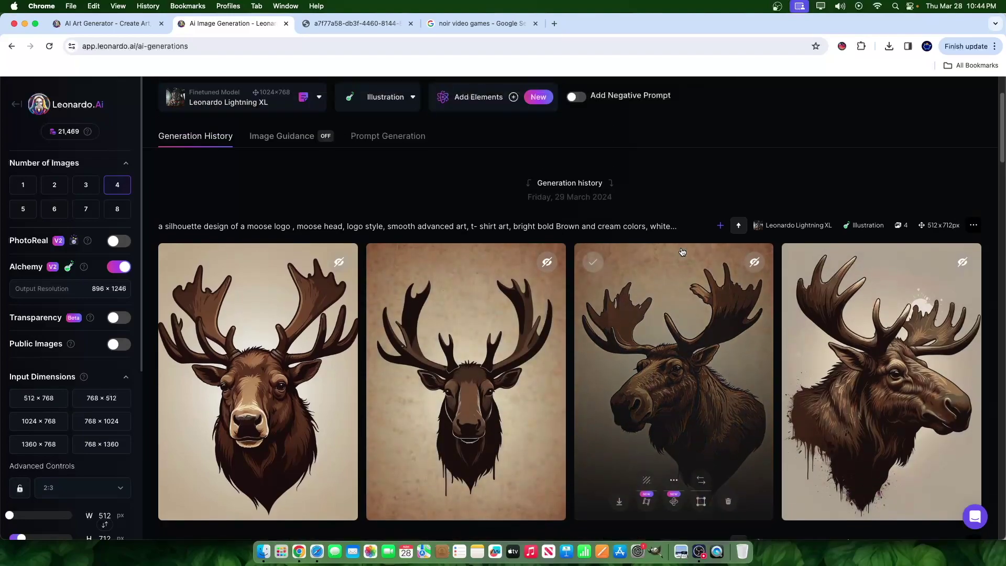
{"action": "scroll", "coordinate": [724, 288], "scroll_direction": "down", "scroll_amount": 2}
{"action": "scroll", "coordinate": [724, 288], "scroll_direction": "down", "scroll_amount": 2}
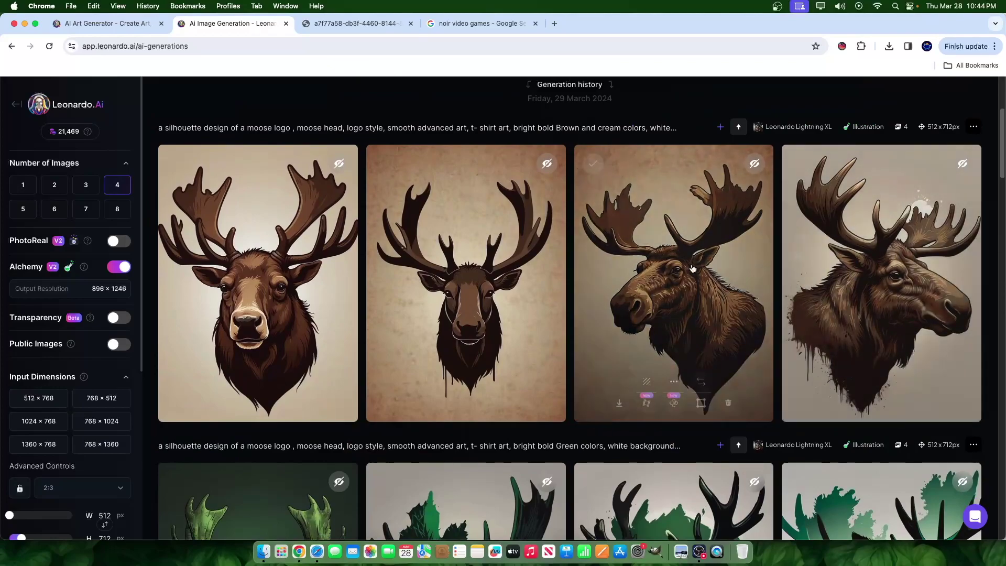
{"action": "left_click", "coordinate": [724, 288]}
{"action": "left_click", "coordinate": [635, 187]}
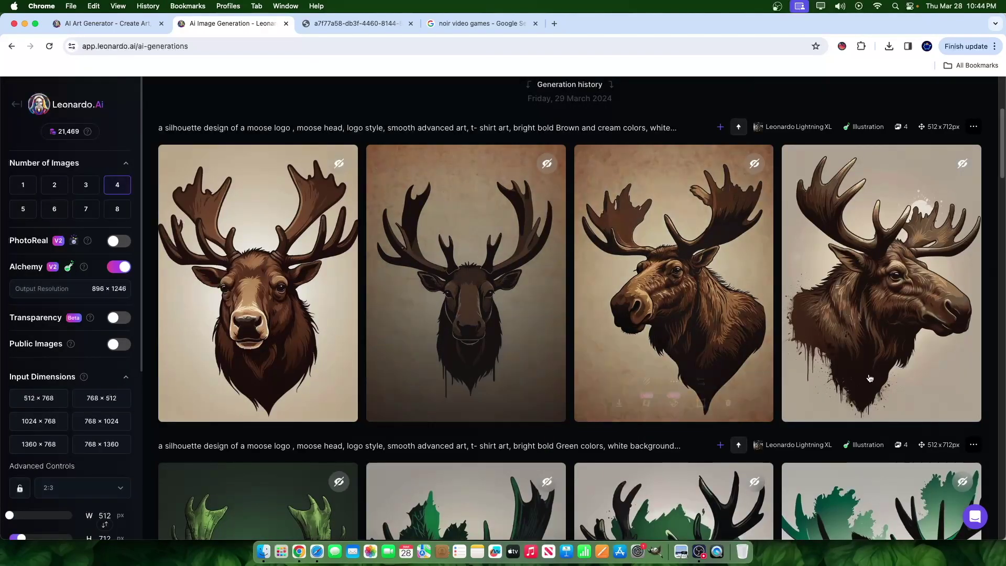
{"action": "scroll", "coordinate": [446, 235], "scroll_direction": "up", "scroll_amount": 4}
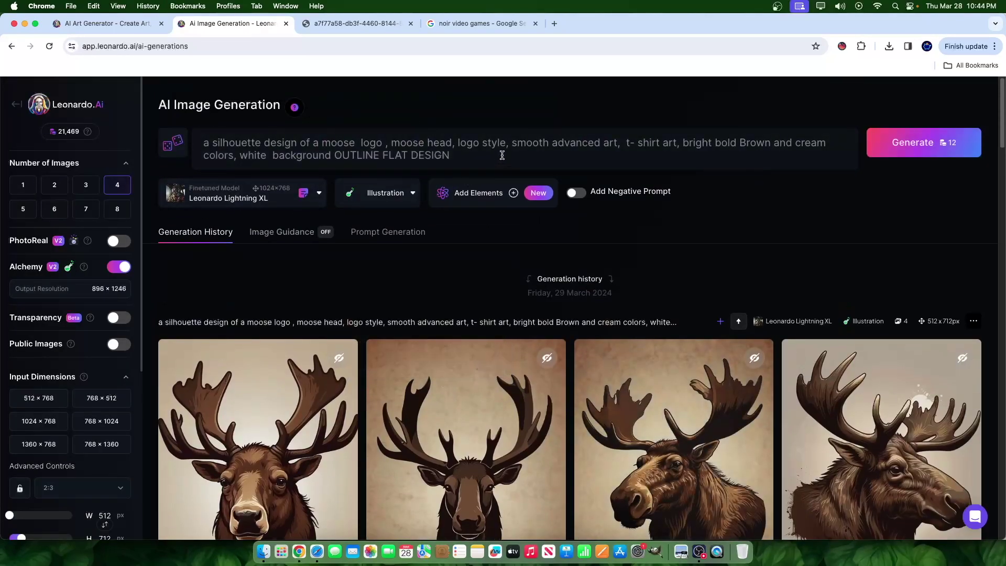
Step: Return to the home page, browse the community creations and remix the "Emperor zeus" image
{"action": "left_click", "coordinate": [20, 109]}
{"action": "scroll", "coordinate": [669, 455], "scroll_direction": "down", "scroll_amount": 15}
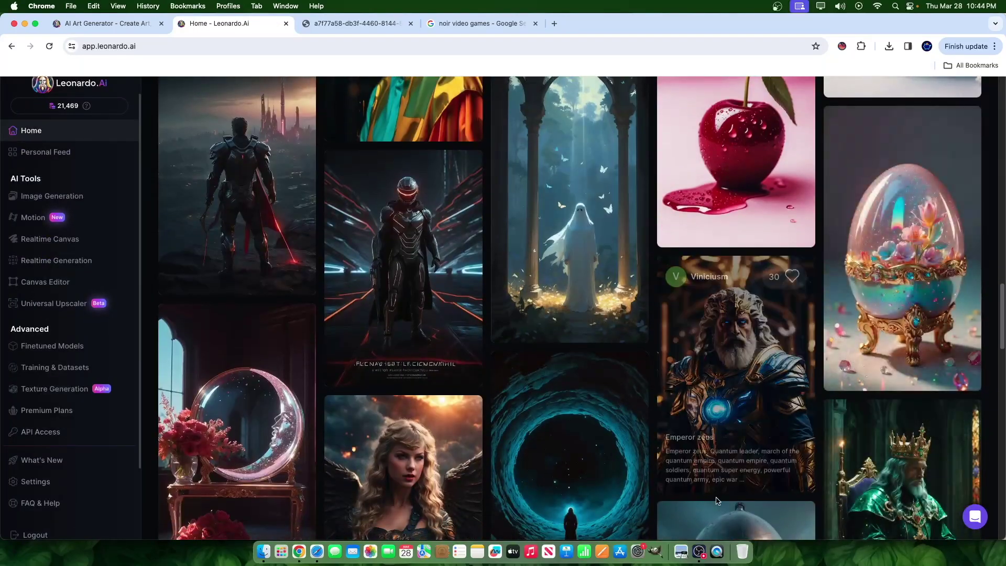
{"action": "scroll", "coordinate": [668, 456], "scroll_direction": "down", "scroll_amount": 8}
{"action": "scroll", "coordinate": [832, 463], "scroll_direction": "down", "scroll_amount": 5}
{"action": "scroll", "coordinate": [716, 344], "scroll_direction": "up", "scroll_amount": 10}
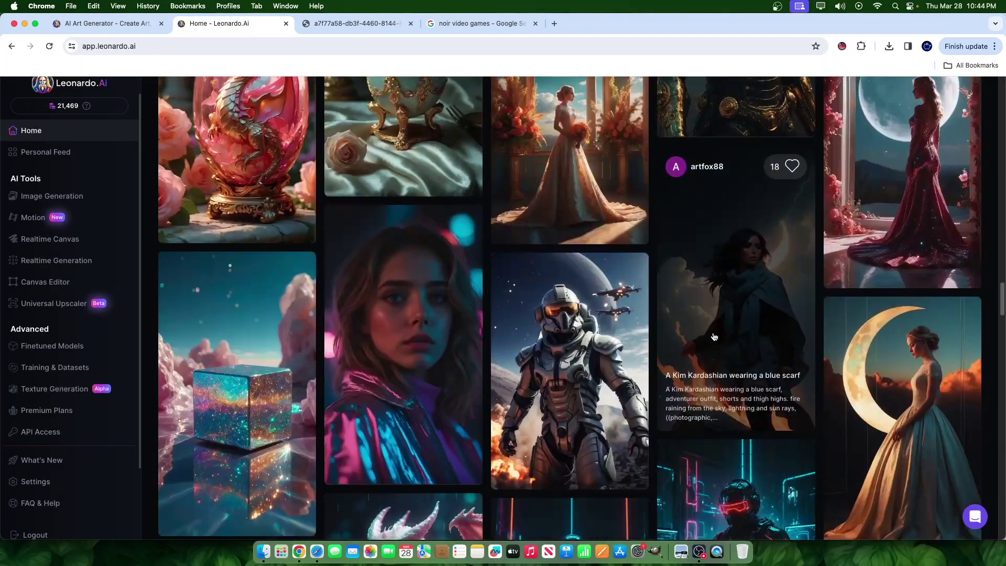
{"action": "scroll", "coordinate": [715, 344], "scroll_direction": "up", "scroll_amount": 3}
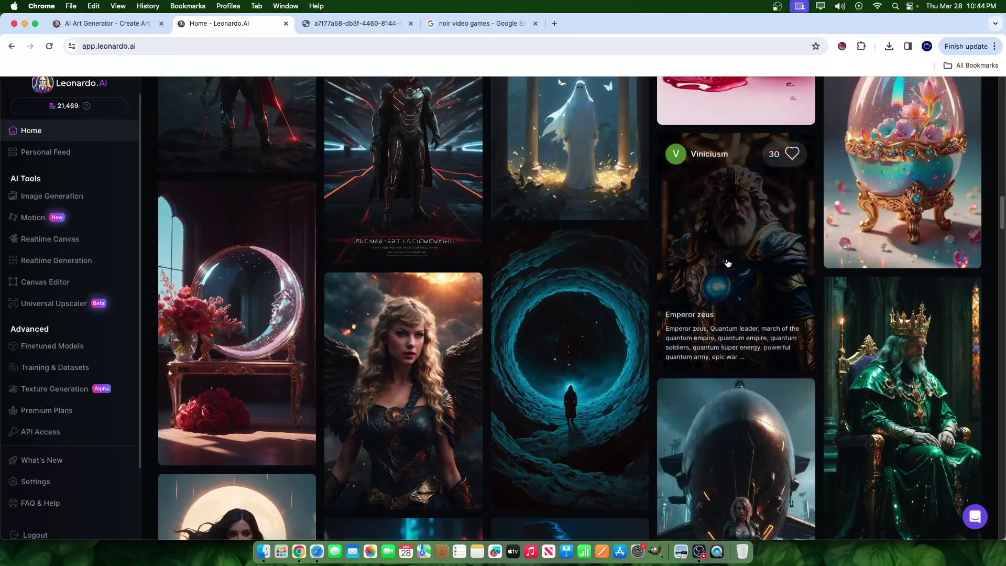
{"action": "left_click", "coordinate": [733, 243]}
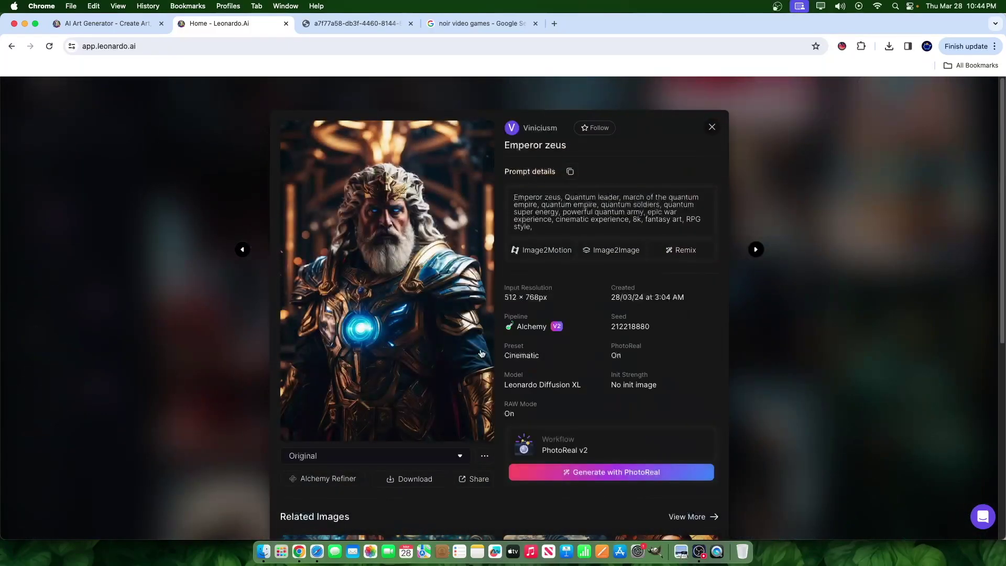
{"action": "left_click", "coordinate": [681, 250]}
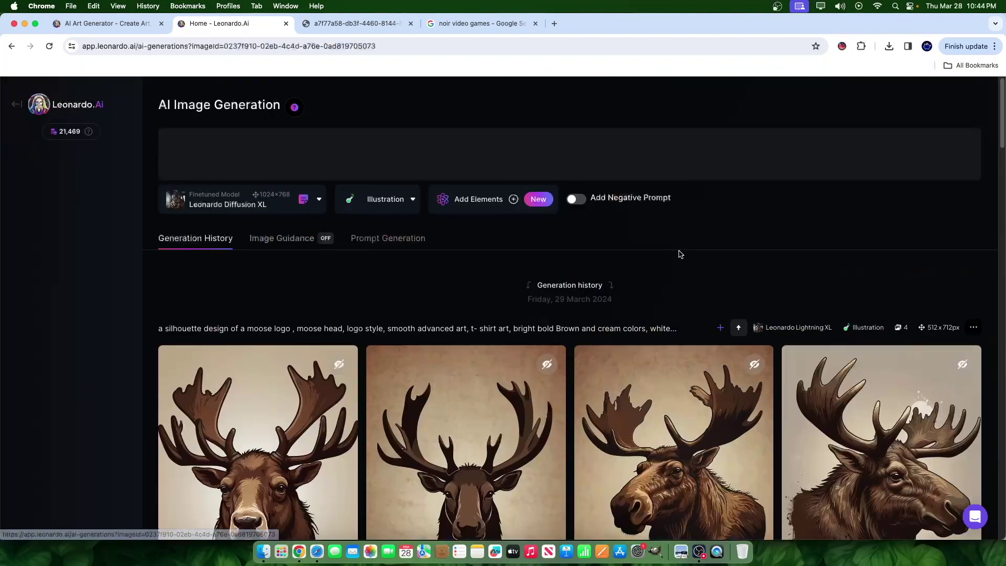
Step: Turn off PhotoReal for the remixed prompt and check the finetuned model list for Leonardo Lightning XL
{"action": "left_click_drag", "start_coordinate": [210, 143], "coordinate": [668, 142]}
{"action": "left_click", "coordinate": [119, 241]}
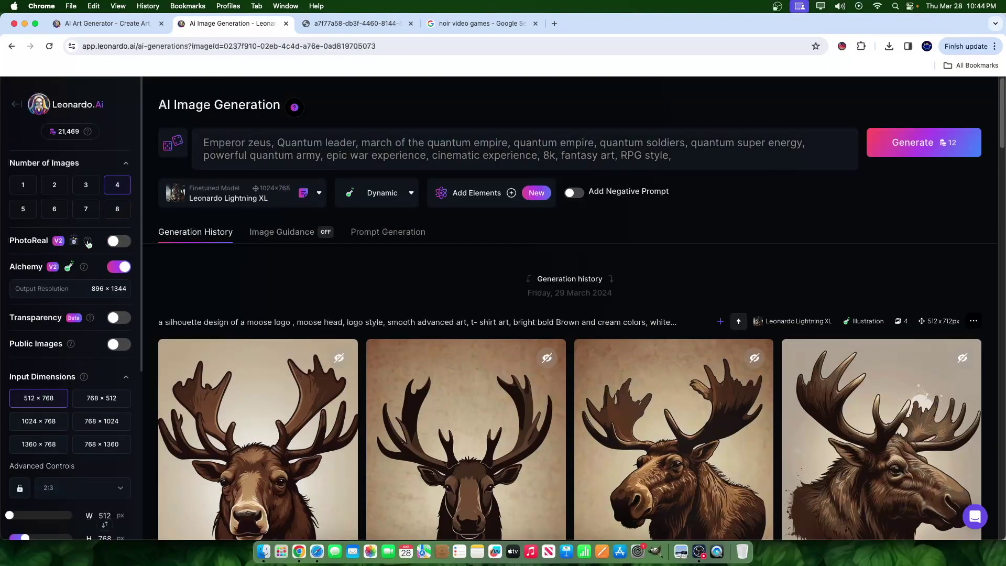
{"action": "left_click", "coordinate": [258, 195]}
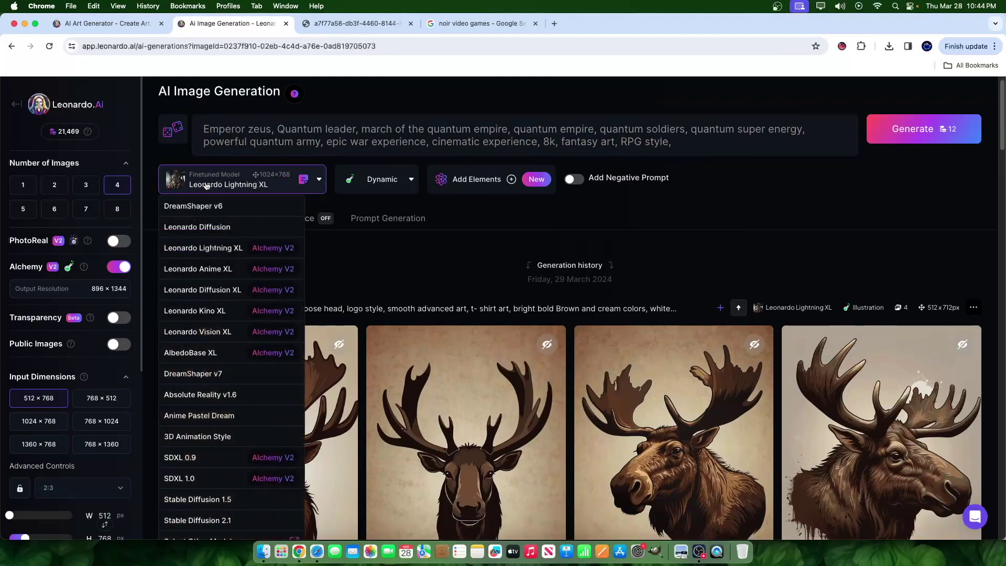
{"action": "left_click", "coordinate": [457, 258]}
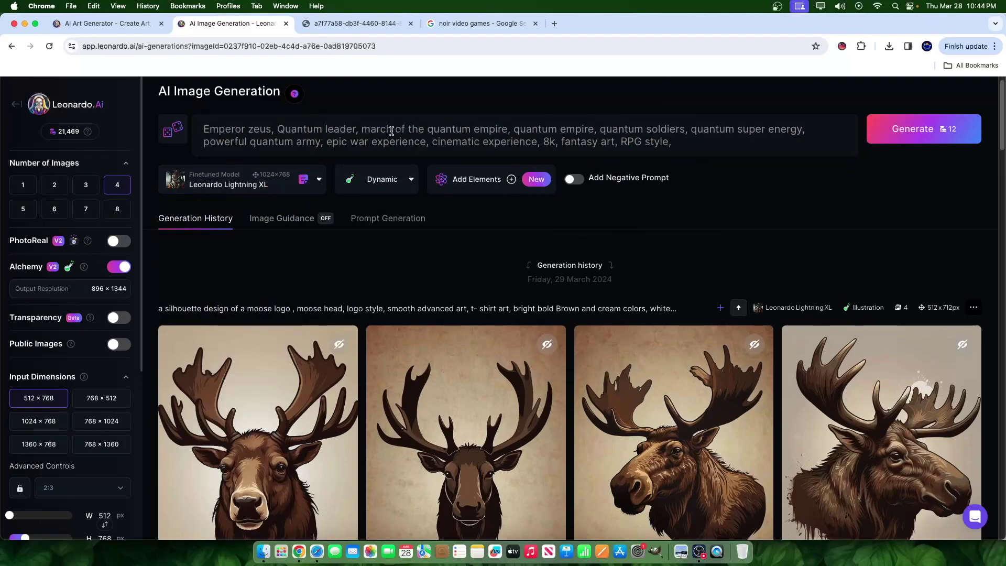
Step: Read through the quantum empire wording of the Emperor zeus prompt and generate four images with Leonardo Lightning XL
{"action": "left_click_drag", "start_coordinate": [426, 130], "coordinate": [542, 130]}
{"action": "left_click", "coordinate": [496, 130]}
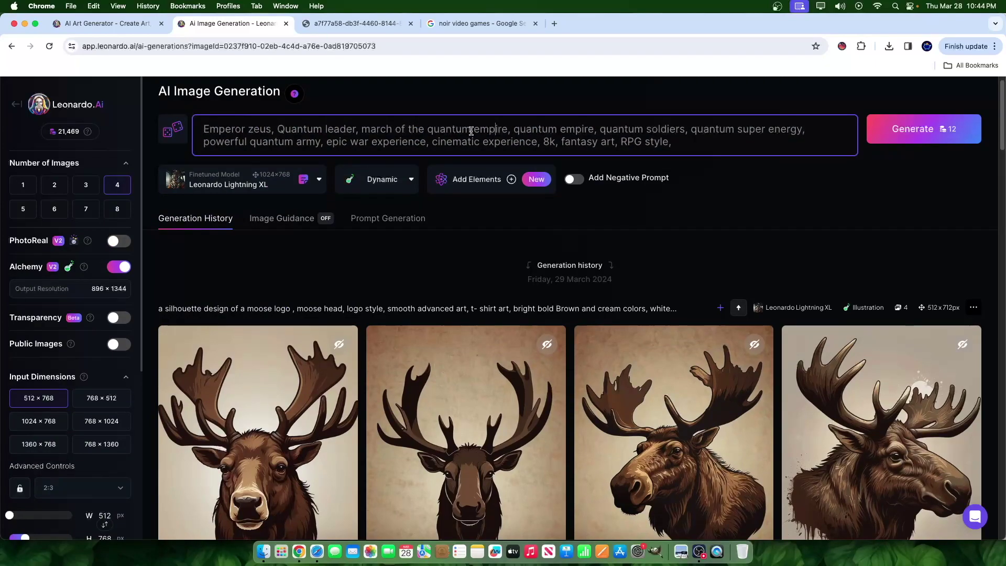
{"action": "left_click_drag", "start_coordinate": [395, 130], "coordinate": [670, 126]}
{"action": "left_click", "coordinate": [513, 128]}
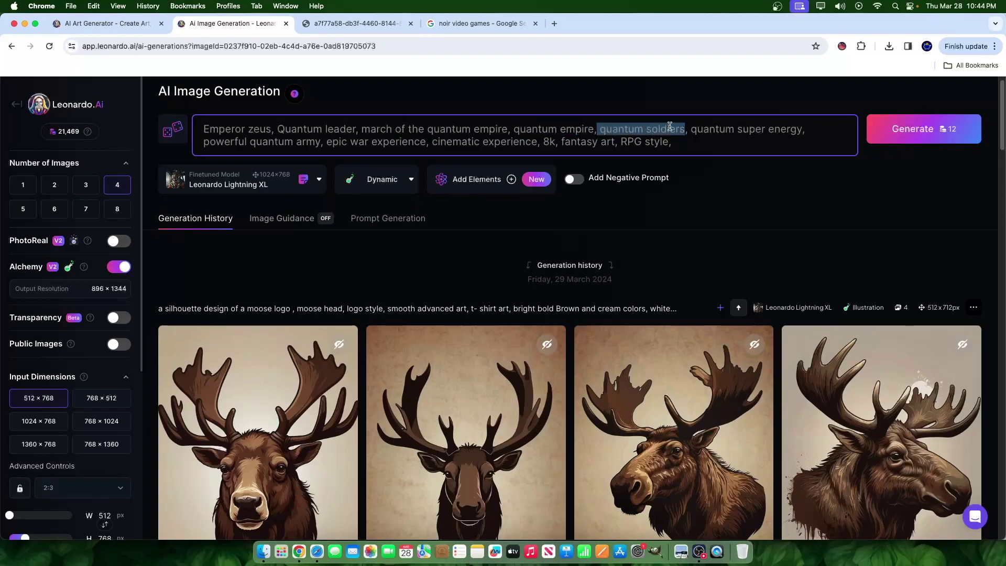
{"action": "left_click_drag", "start_coordinate": [199, 142], "coordinate": [523, 148]}
{"action": "left_click", "coordinate": [523, 148]}
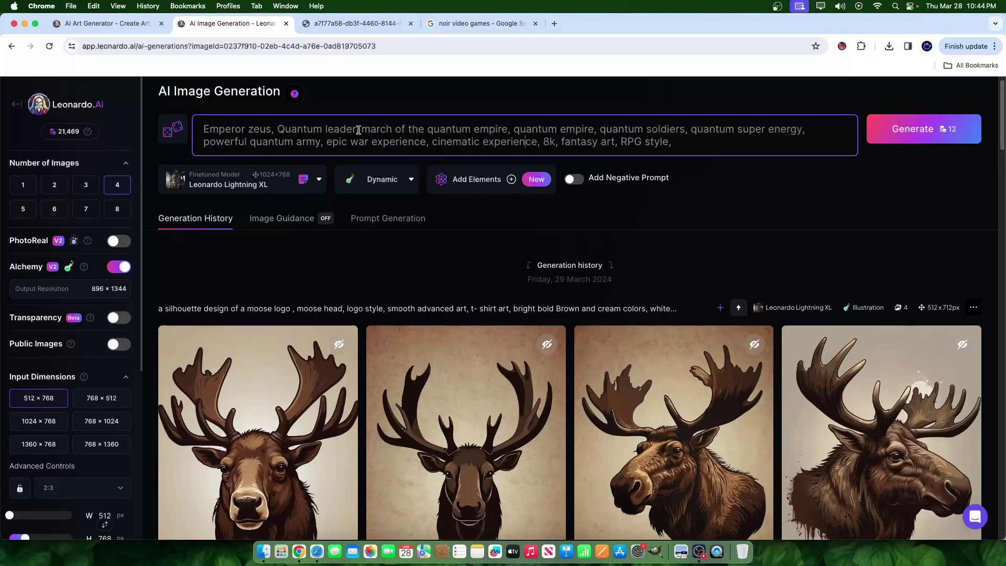
{"action": "left_click_drag", "start_coordinate": [362, 128], "coordinate": [1000, 155]}
{"action": "left_click", "coordinate": [924, 121]}
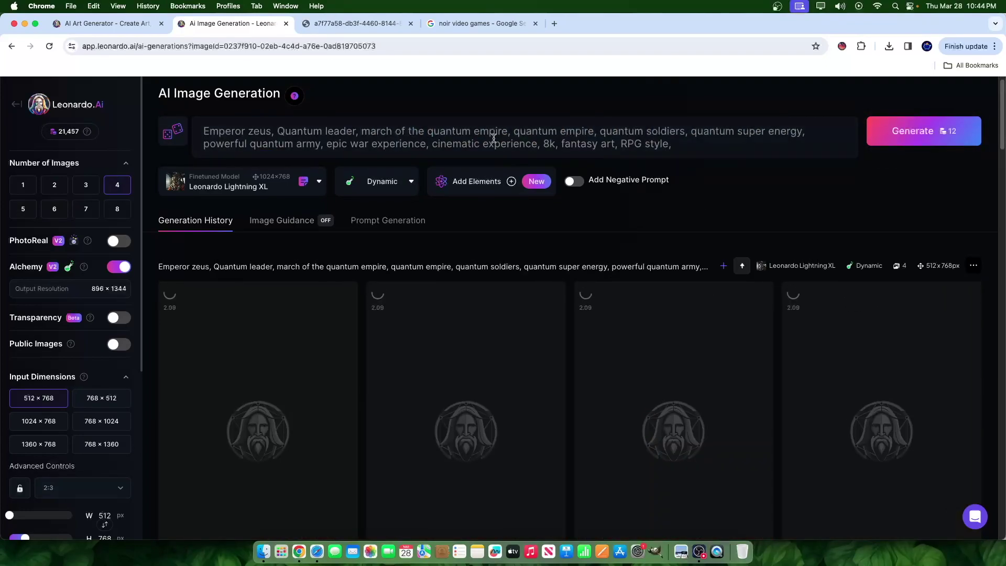
Step: Replace the prompt text from "march of the quantum empire" through "cinematic experience," with "drawing style,sketch style,"
{"action": "left_click_drag", "start_coordinate": [538, 144], "coordinate": [363, 127]}
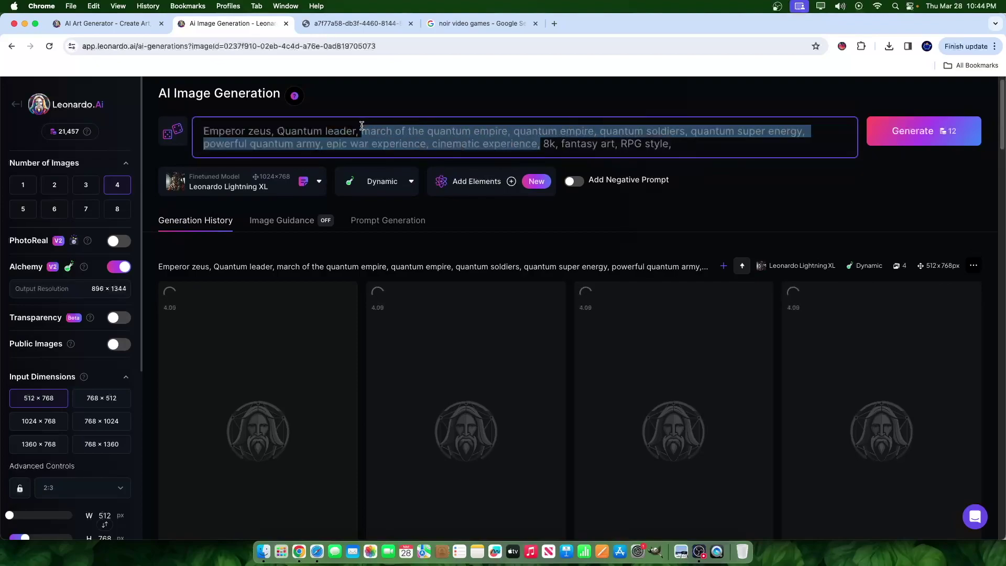
{"action": "key", "text": "BackSpace"}
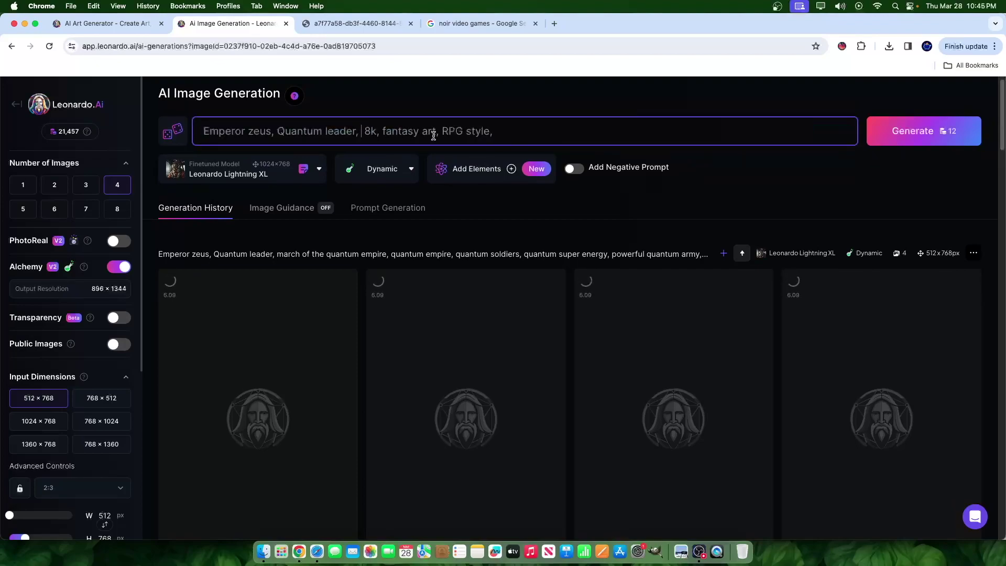
{"action": "type", "text": "drawing sty"}
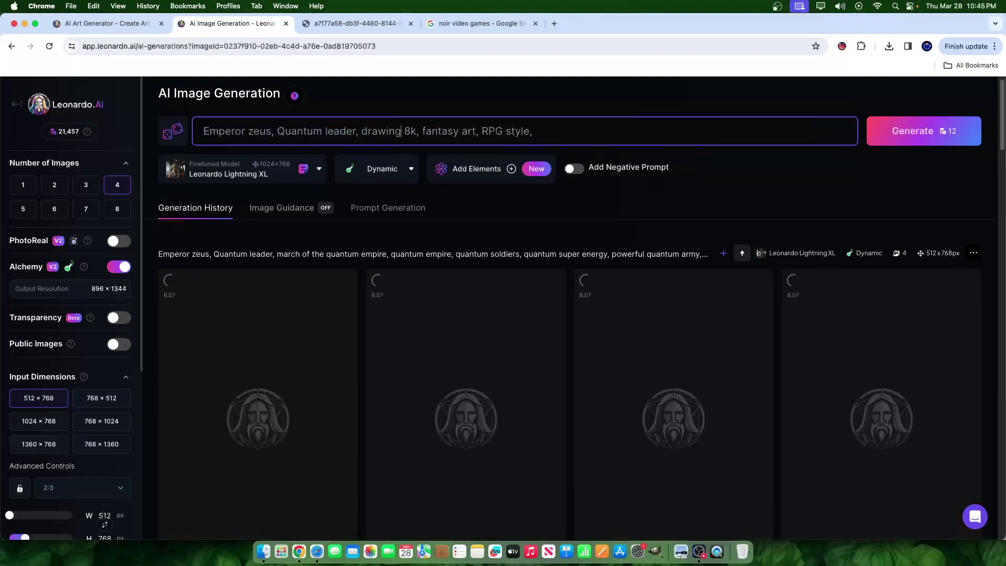
{"action": "type", "text": "le,"}
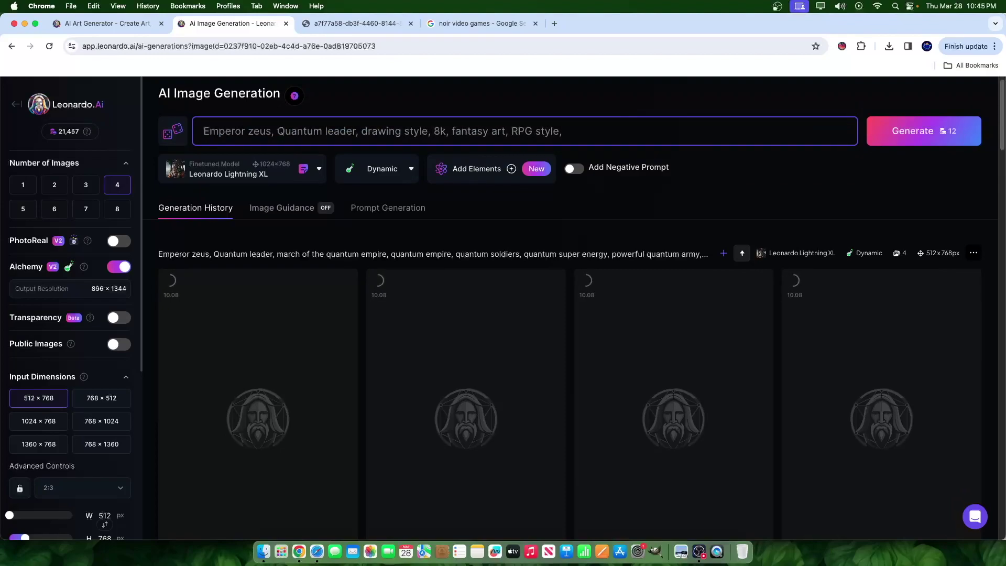
{"action": "type", "text": "sketch style,"}
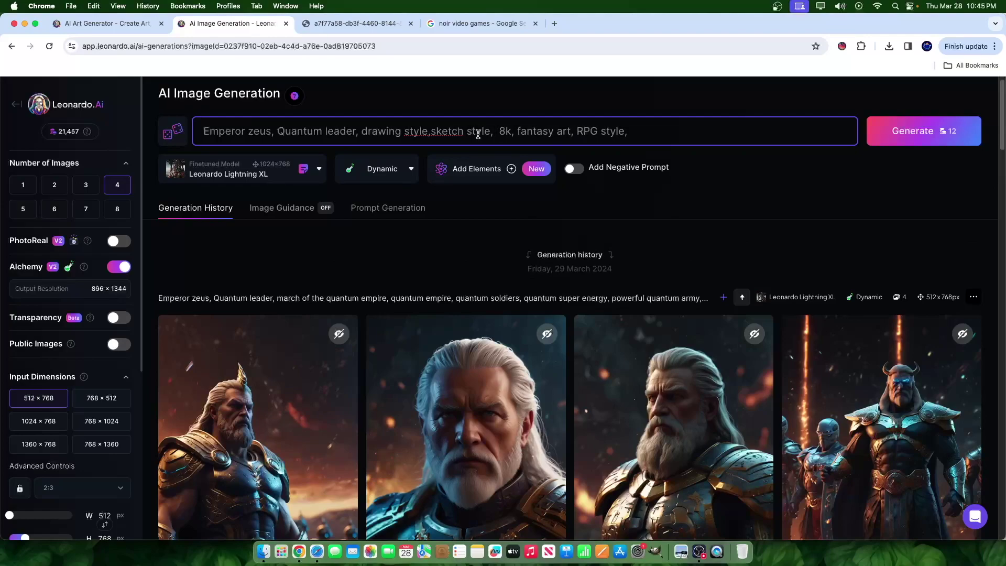
Step: Review the generated Zeus images and add "whitebackgorund, logo style," to the prompt after "sketch style,"
{"action": "scroll", "coordinate": [487, 168], "scroll_direction": "down", "scroll_amount": 3}
{"action": "scroll", "coordinate": [505, 215], "scroll_direction": "up", "scroll_amount": 3}
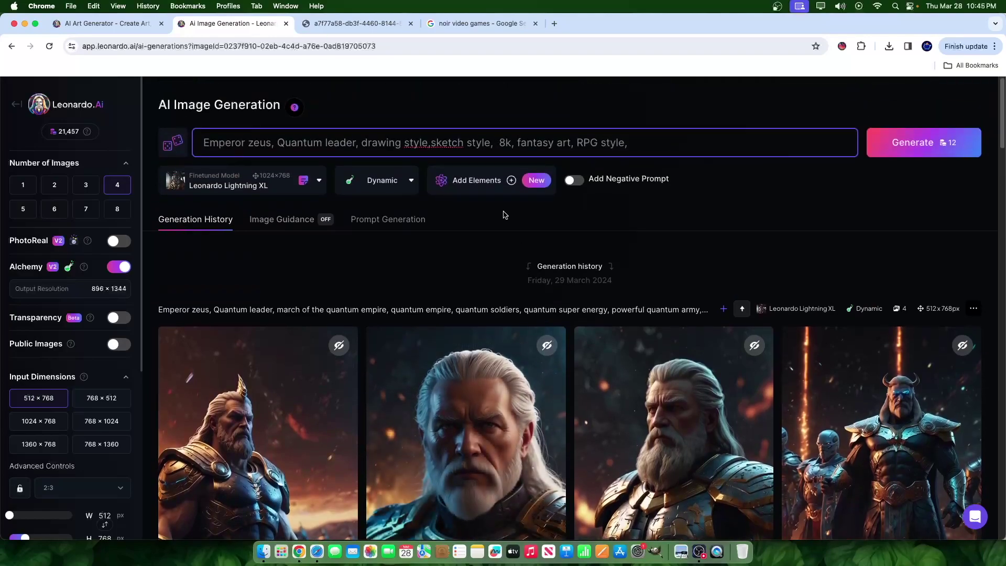
{"action": "type", "text": "whitebackgorund, "}
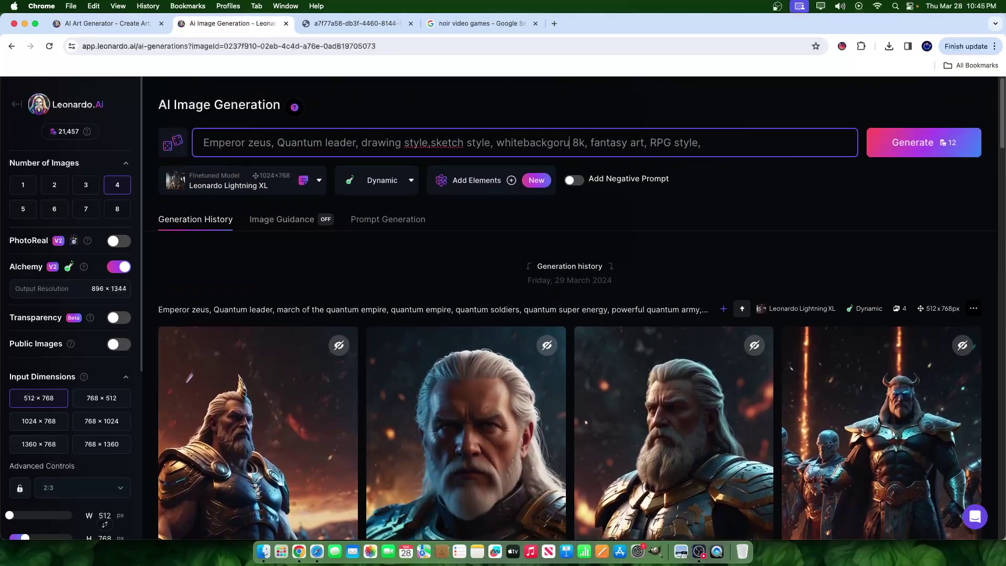
{"action": "type", "text": "logo"}
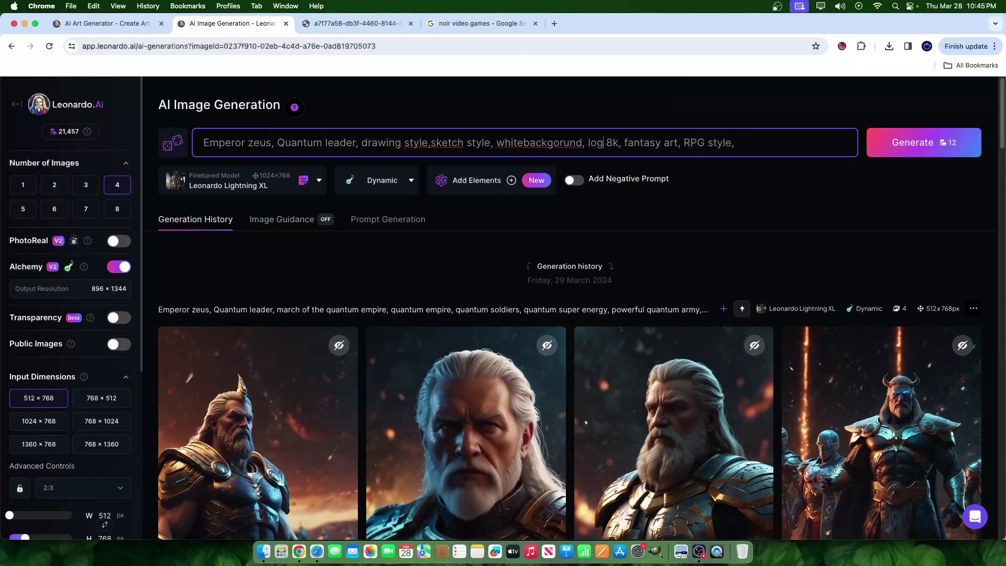
{"action": "type", "text": " style,"}
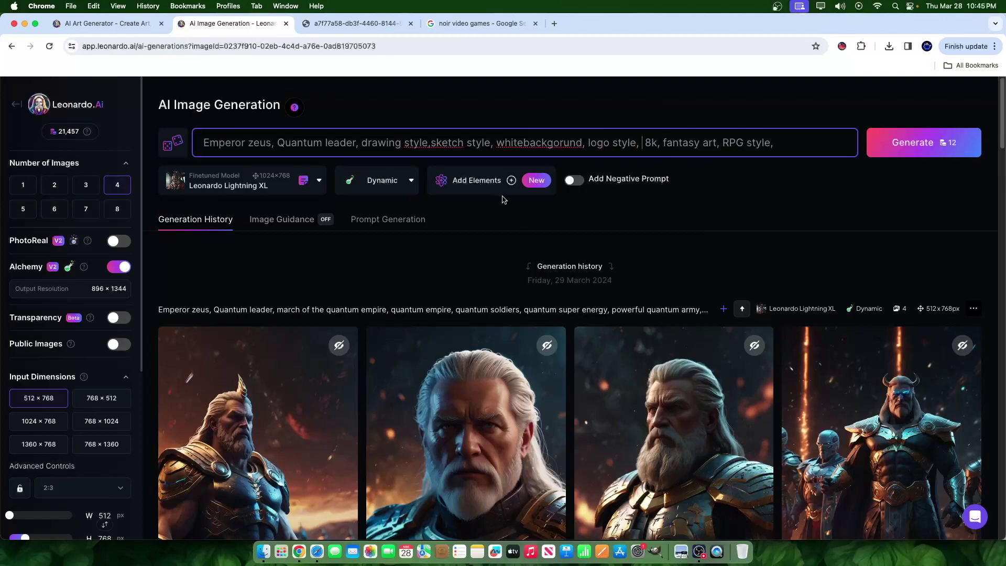
{"action": "left_click", "coordinate": [482, 160]}
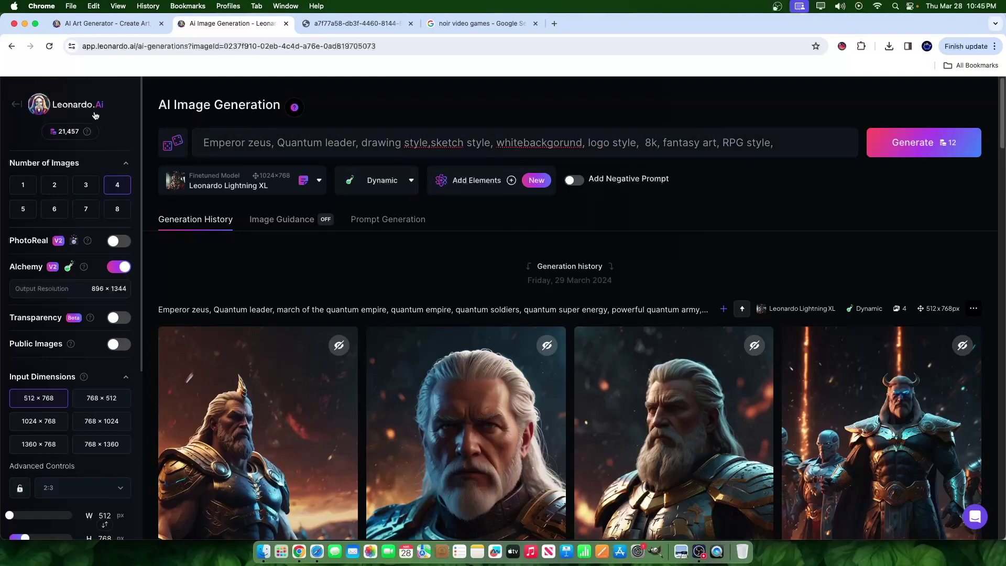
Step: Reopen Image Generation from the home page and look for older images at the end of the generation history
{"action": "left_click", "coordinate": [36, 105]}
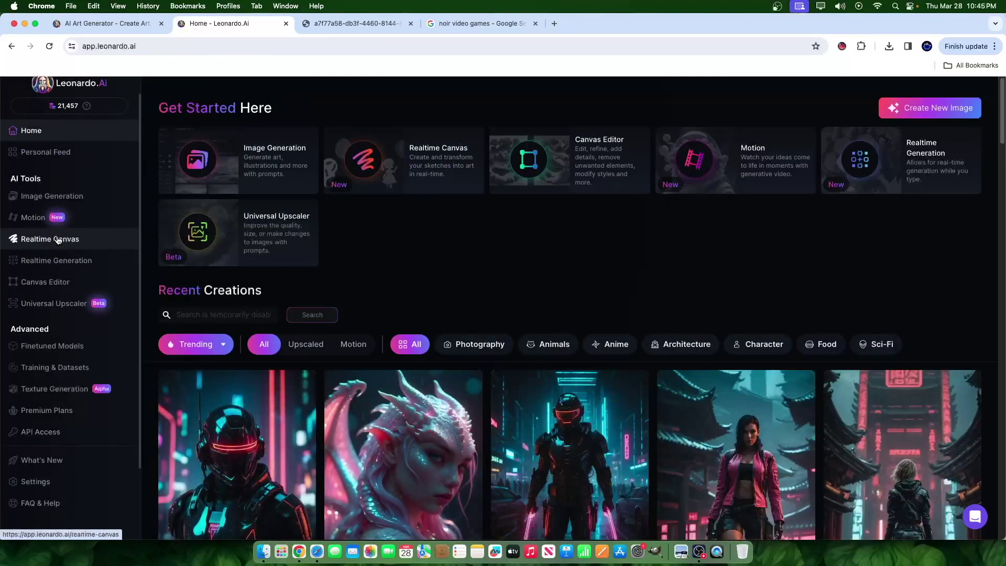
{"action": "left_click", "coordinate": [52, 196]}
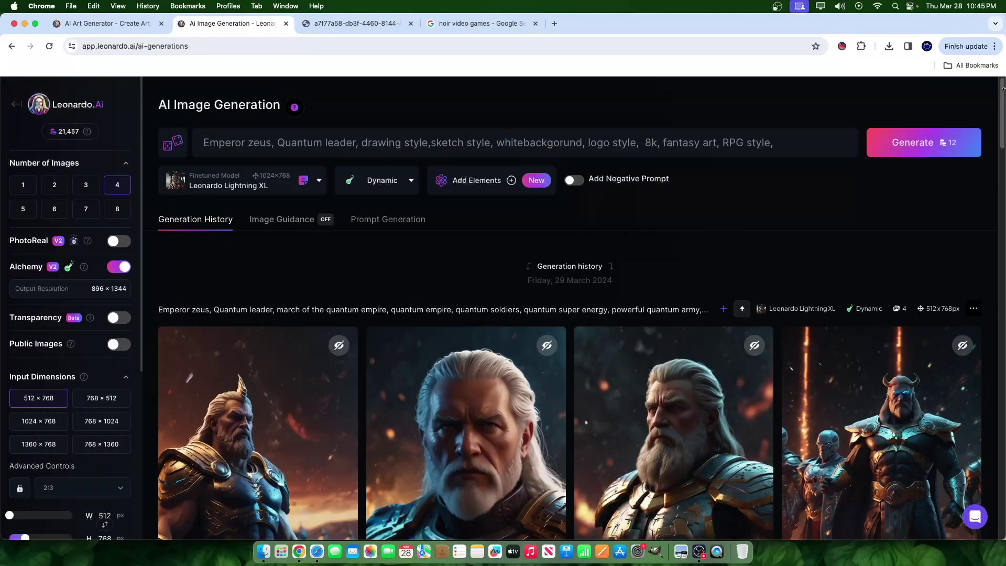
{"action": "left_click_drag", "start_coordinate": [1002, 89], "coordinate": [702, 524]}
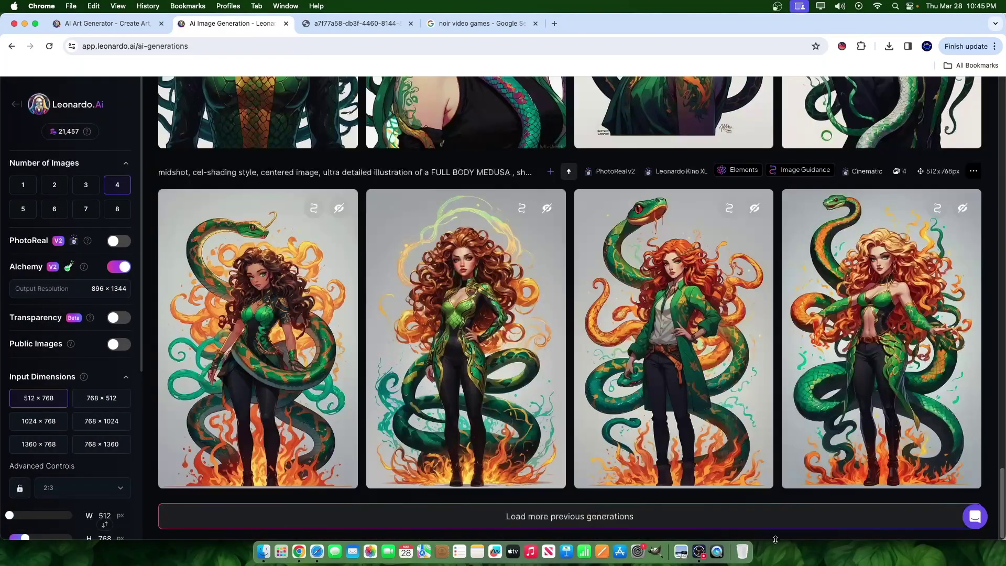
{"action": "left_click", "coordinate": [698, 525]}
Step: Find the winged Achilles image titled Midshot in the Personal Feed and copy its prompt from "cel-shading style" through "art by MSchiffer,"
{"action": "scroll", "coordinate": [616, 395], "scroll_direction": "down", "scroll_amount": 10}
{"action": "scroll", "coordinate": [615, 394], "scroll_direction": "down", "scroll_amount": 15}
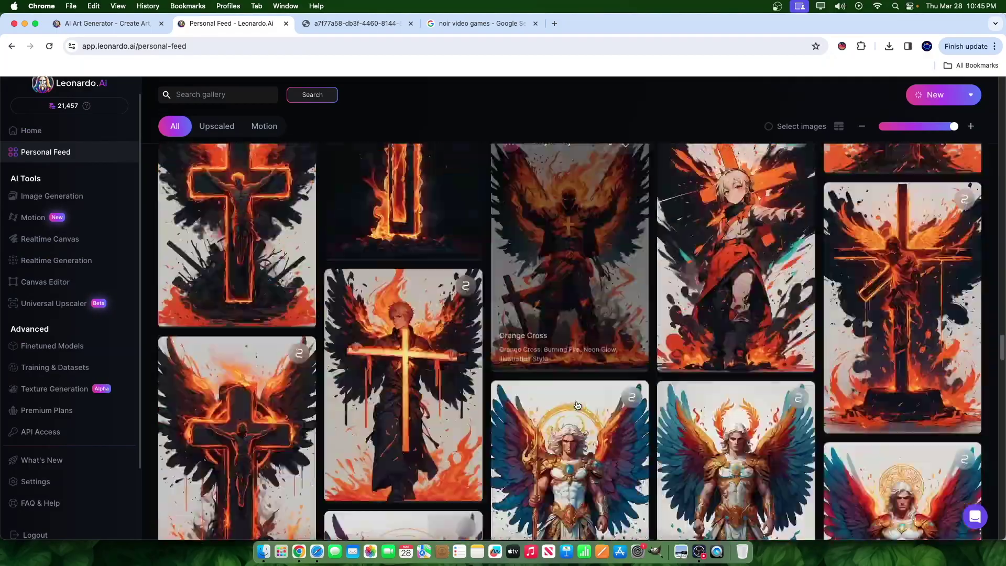
{"action": "scroll", "coordinate": [577, 405], "scroll_direction": "down", "scroll_amount": 10}
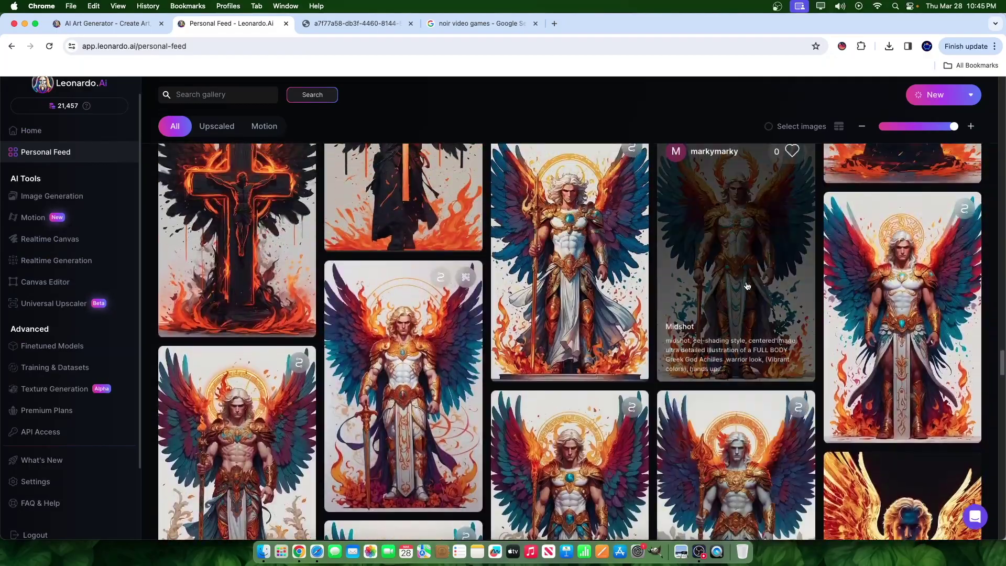
{"action": "left_click", "coordinate": [750, 278]}
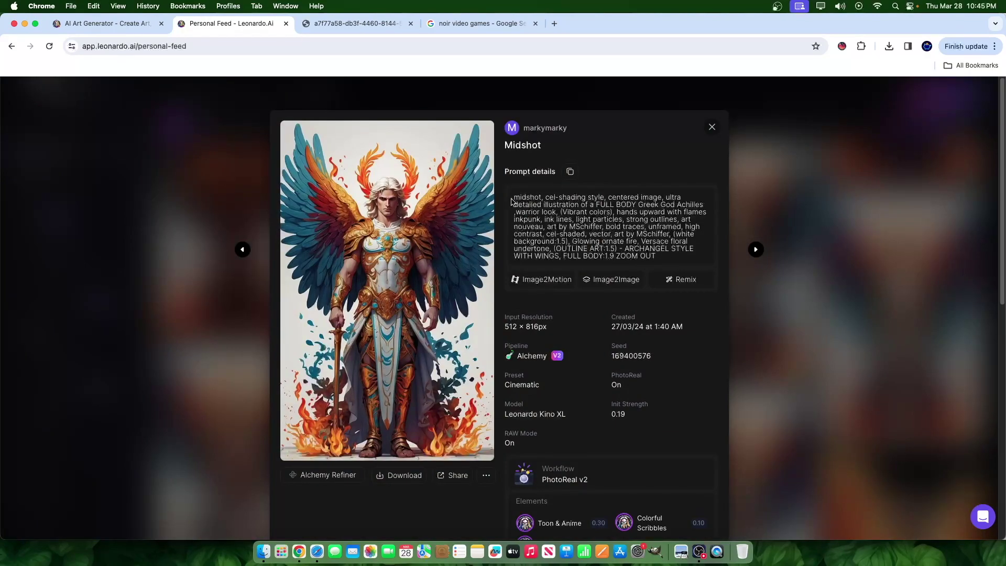
{"action": "mouse_move", "coordinate": [547, 197]}
{"action": "left_mouse_down"}
{"action": "mouse_move", "coordinate": [681, 206]}
{"action": "mouse_move", "coordinate": [663, 224]}
{"action": "mouse_move", "coordinate": [604, 224]}
{"action": "mouse_move", "coordinate": [677, 227]}
{"action": "mouse_move", "coordinate": [549, 235]}
{"action": "mouse_move", "coordinate": [672, 235]}
{"action": "left_mouse_up"}
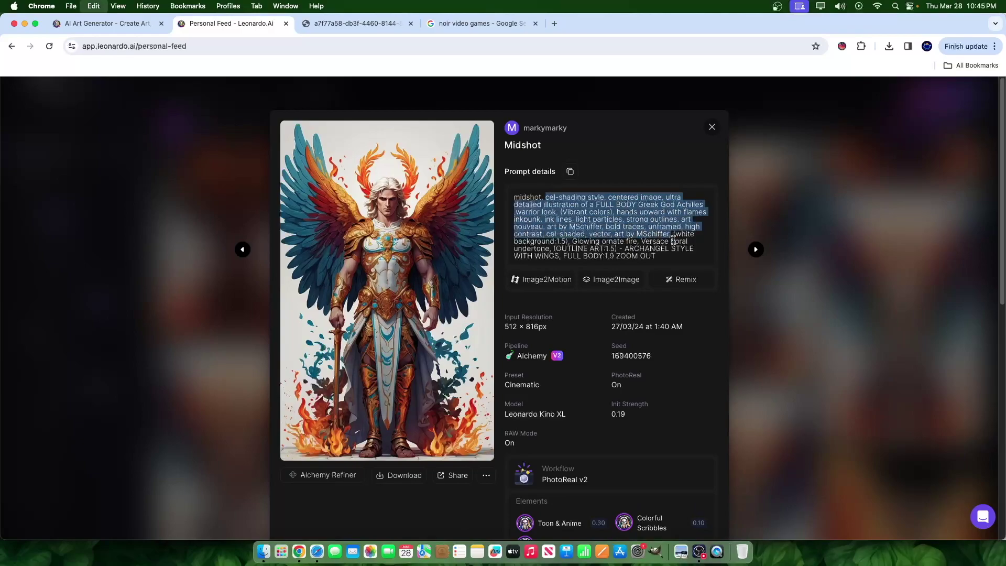
{"action": "left_click", "coordinate": [813, 203]}
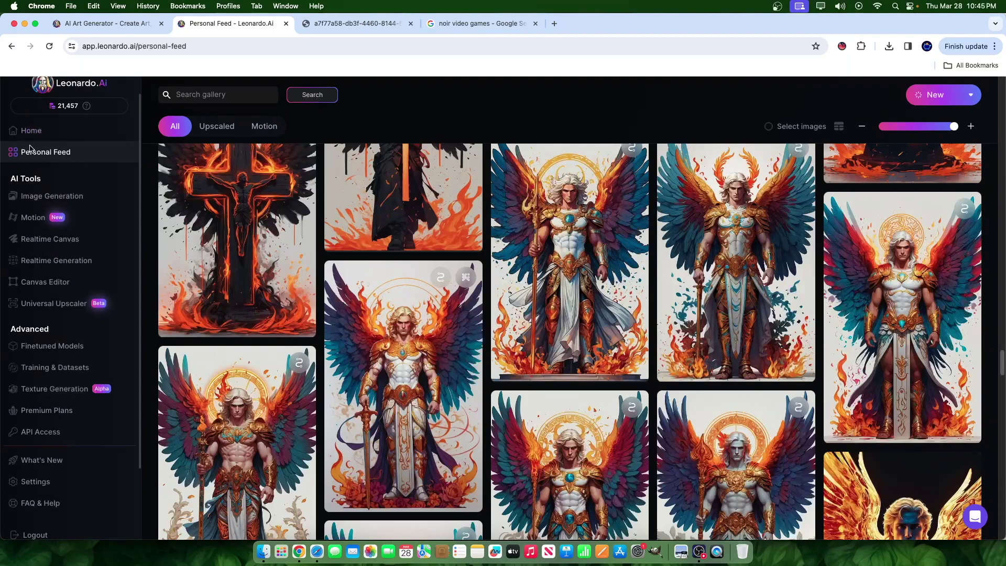
Step: Return to Image Generation, paste the copied wording after "RPG style," in the Emperor zeus prompt and generate four images
{"action": "left_click", "coordinate": [59, 198]}
{"action": "left_click", "coordinate": [793, 143]}
{"action": "key", "text": "cmd+v"}
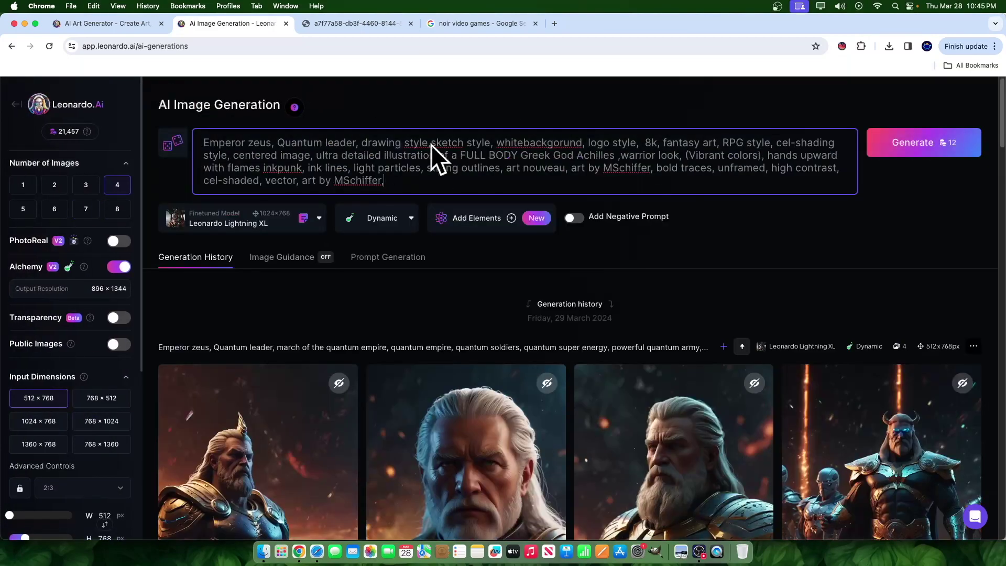
{"action": "left_click", "coordinate": [946, 148]}
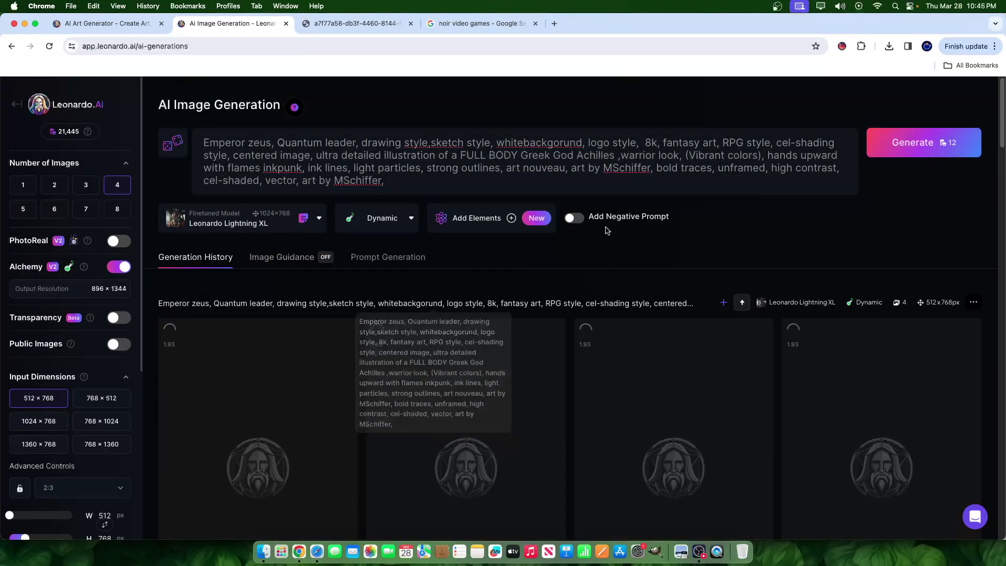
Step: Examine the four quantum empire Zeus images one by one at large size, including the first one's armor and background details
{"action": "scroll", "coordinate": [623, 299], "scroll_direction": "down", "scroll_amount": 8}
{"action": "scroll", "coordinate": [650, 367], "scroll_direction": "up", "scroll_amount": 10}
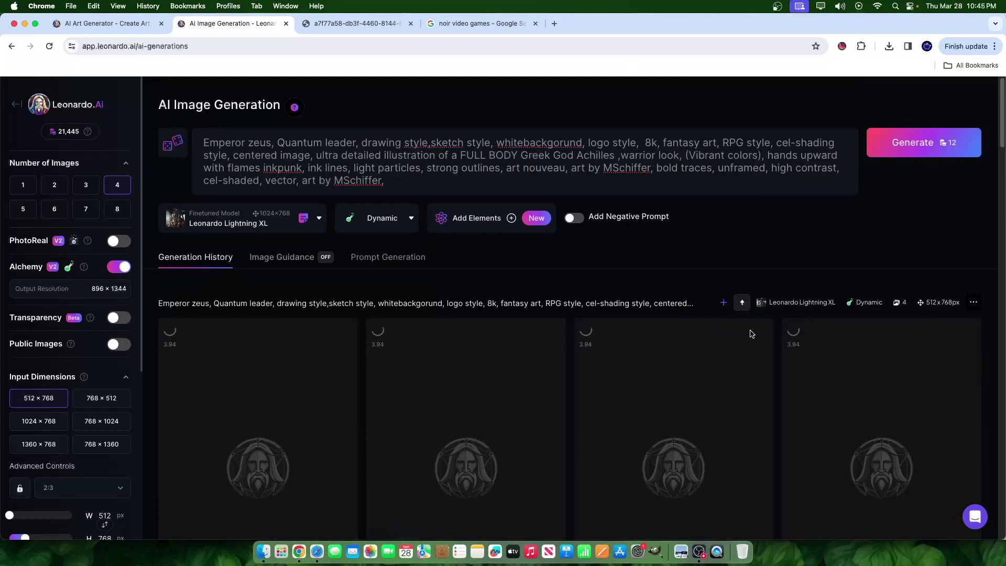
{"action": "scroll", "coordinate": [650, 402], "scroll_direction": "down", "scroll_amount": 10}
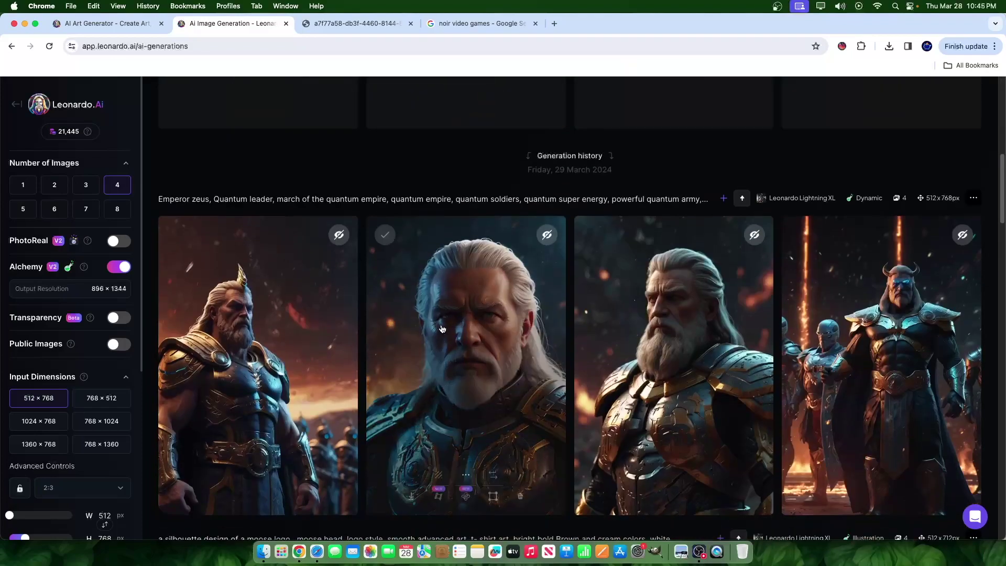
{"action": "left_click", "coordinate": [270, 322]}
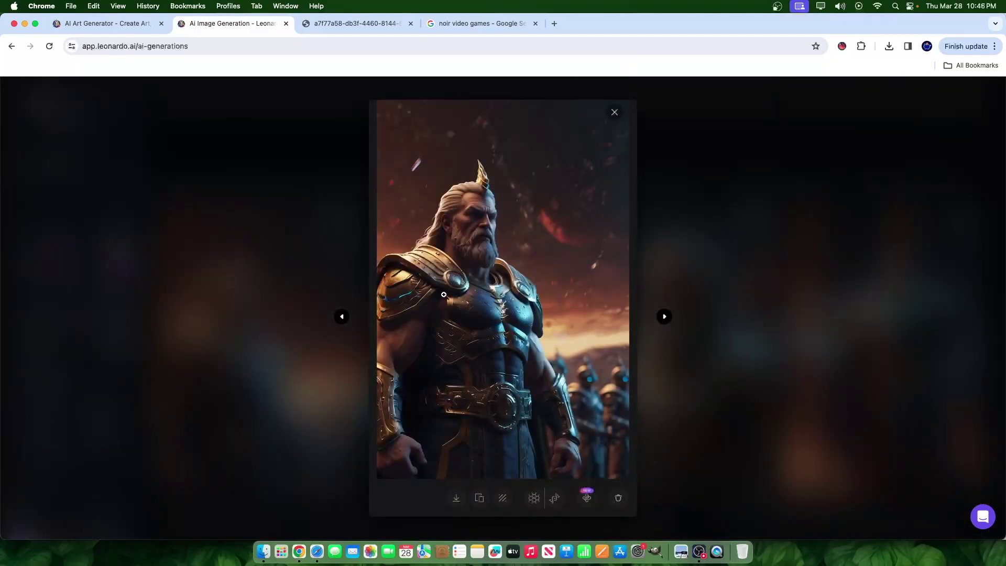
{"action": "left_click", "coordinate": [456, 260]}
{"action": "scroll", "coordinate": [490, 296], "scroll_direction": "down", "scroll_amount": 3}
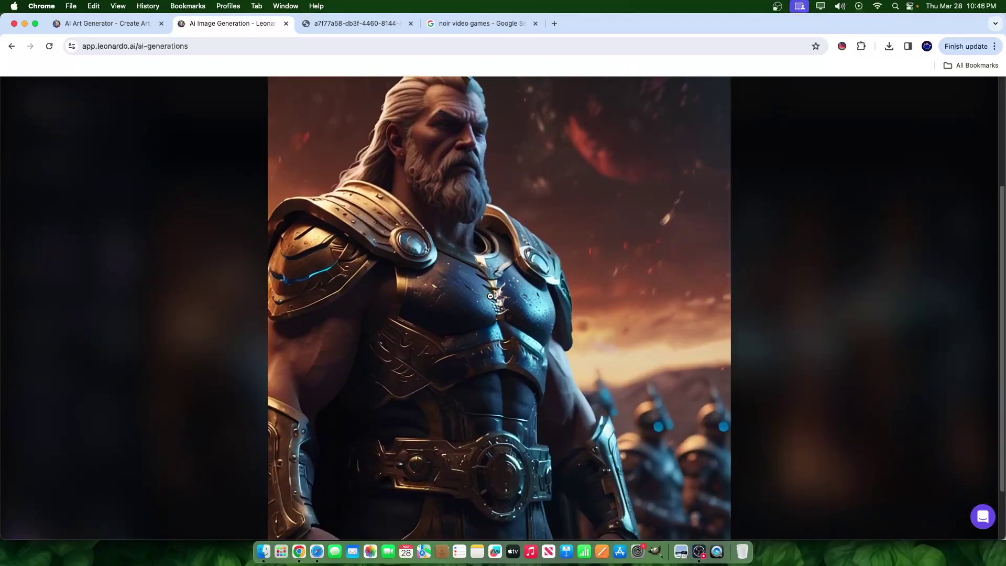
{"action": "scroll", "coordinate": [490, 296], "scroll_direction": "up", "scroll_amount": 3}
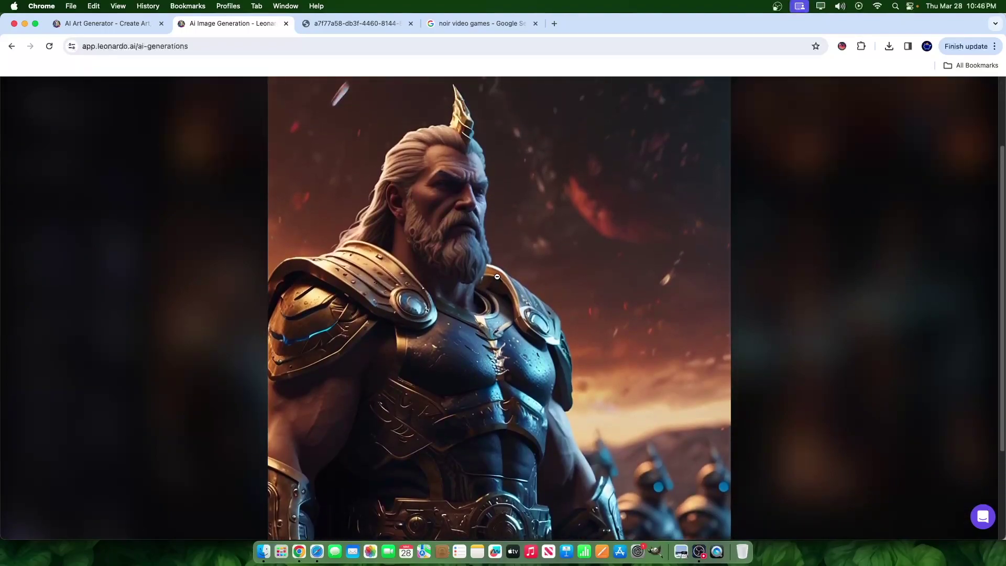
{"action": "left_click", "coordinate": [498, 277]}
{"action": "left_click", "coordinate": [665, 317]}
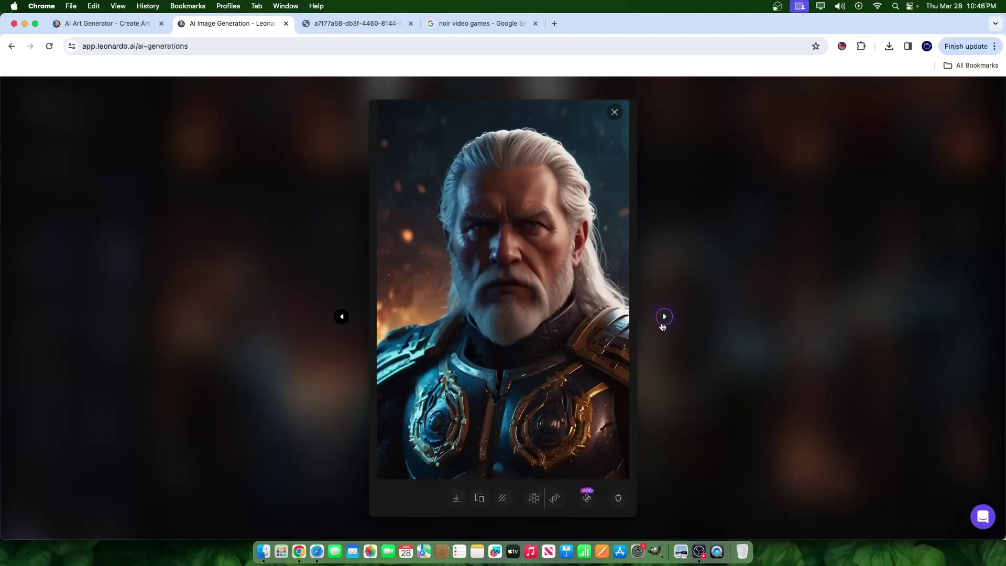
{"action": "left_click", "coordinate": [663, 324]}
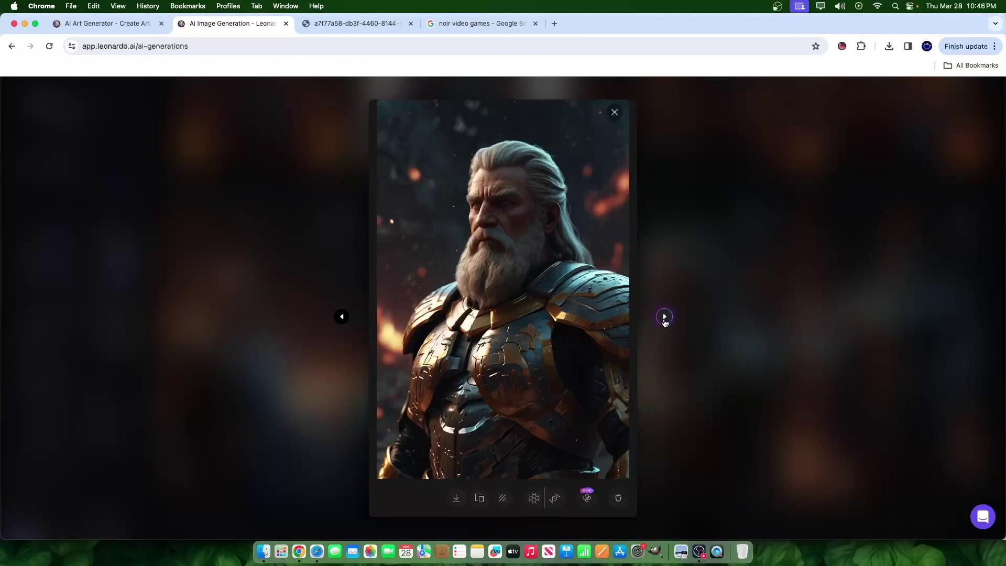
{"action": "left_click", "coordinate": [665, 320]}
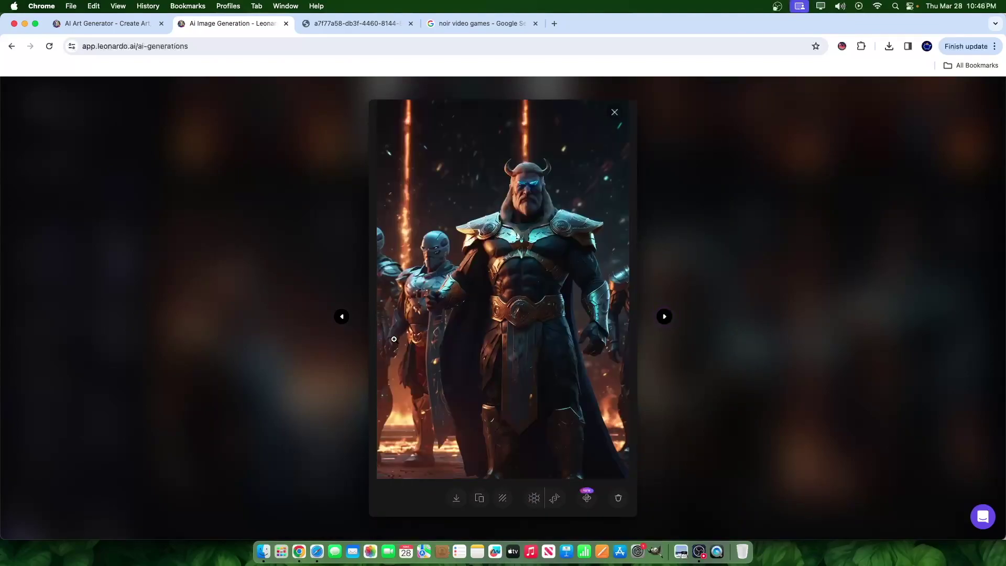
{"action": "left_click", "coordinate": [341, 317]}
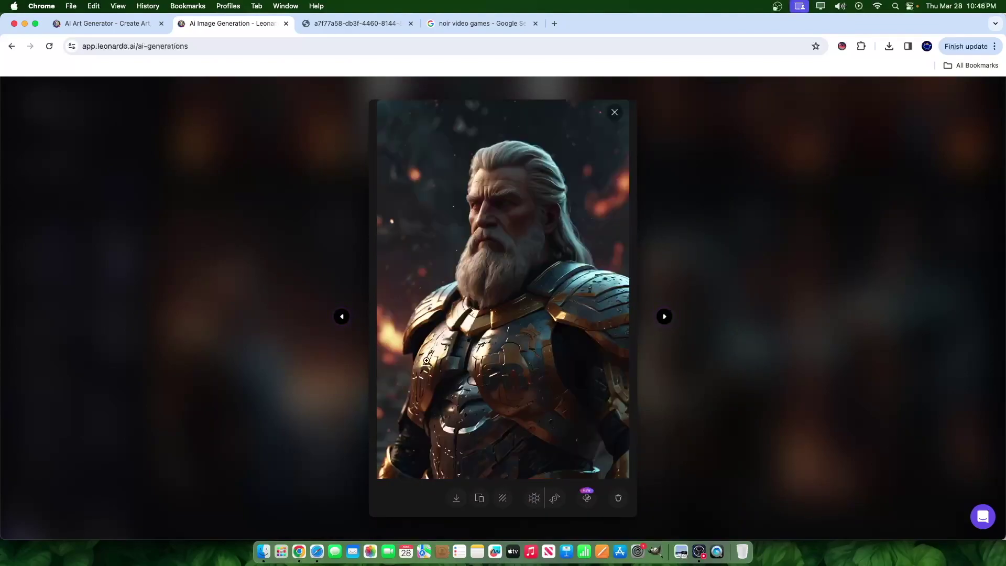
{"action": "left_click", "coordinate": [341, 317]}
{"action": "left_click", "coordinate": [343, 317]}
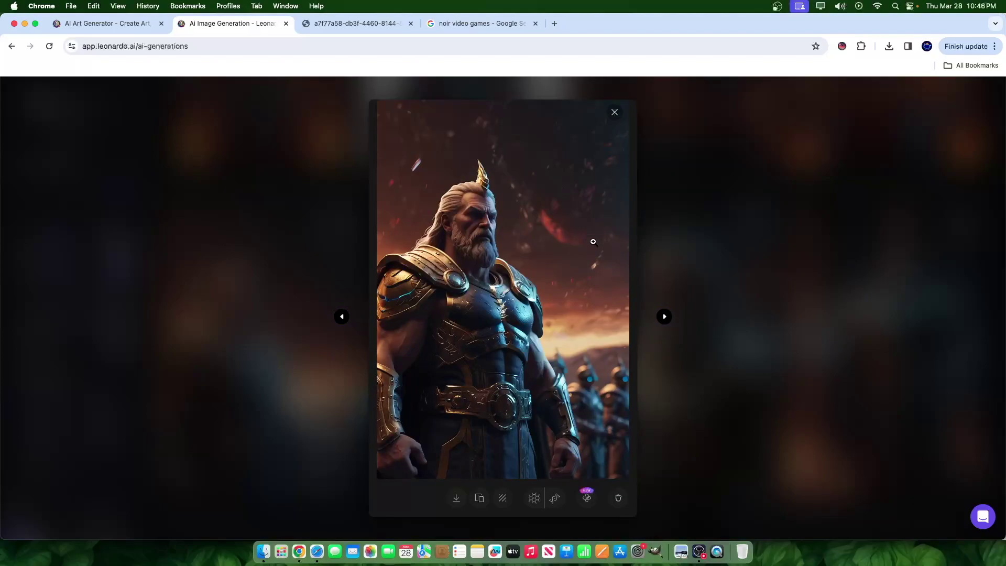
{"action": "left_click", "coordinate": [690, 230]}
Step: Review the newly generated Zeus images and view the trident figure on a light background at large size
{"action": "scroll", "coordinate": [902, 513], "scroll_direction": "up", "scroll_amount": 5}
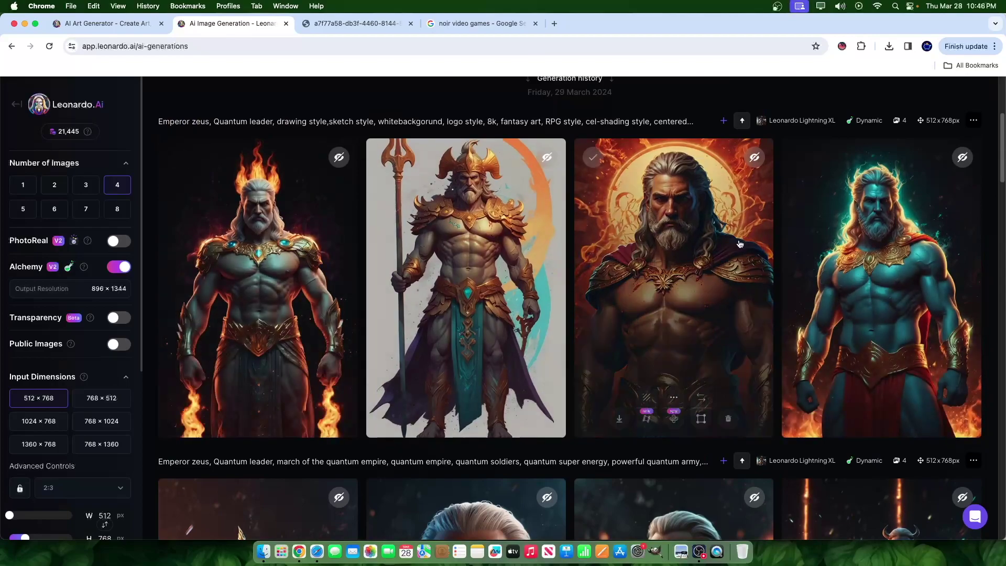
{"action": "left_click", "coordinate": [522, 275]}
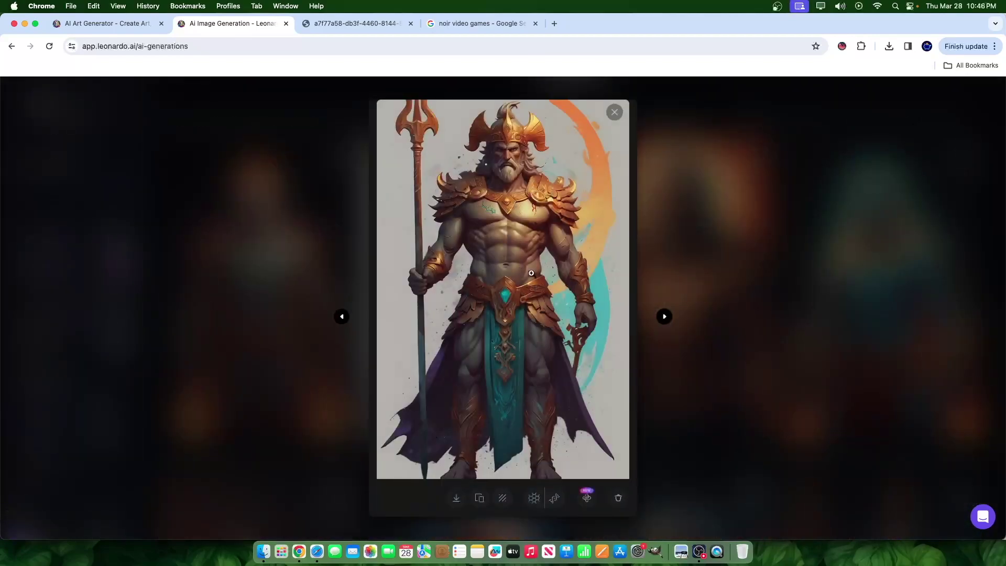
{"action": "left_click", "coordinate": [738, 222]}
{"action": "scroll", "coordinate": [493, 228], "scroll_direction": "up", "scroll_amount": 3}
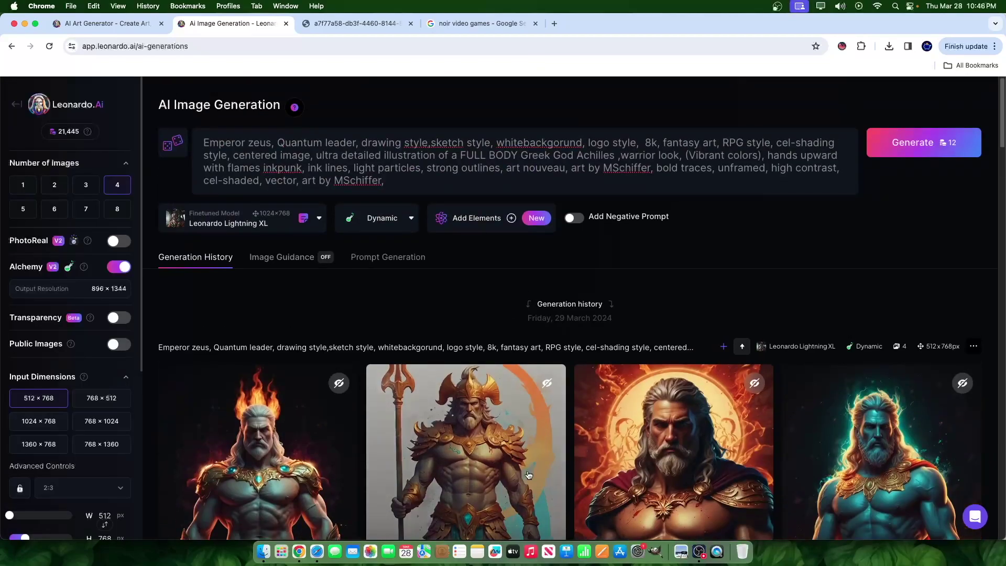
Step: Open the selection of Elements that can be added to the Zeus generation
{"action": "left_click", "coordinate": [493, 228]}
{"action": "scroll", "coordinate": [544, 262], "scroll_direction": "down", "scroll_amount": 2}
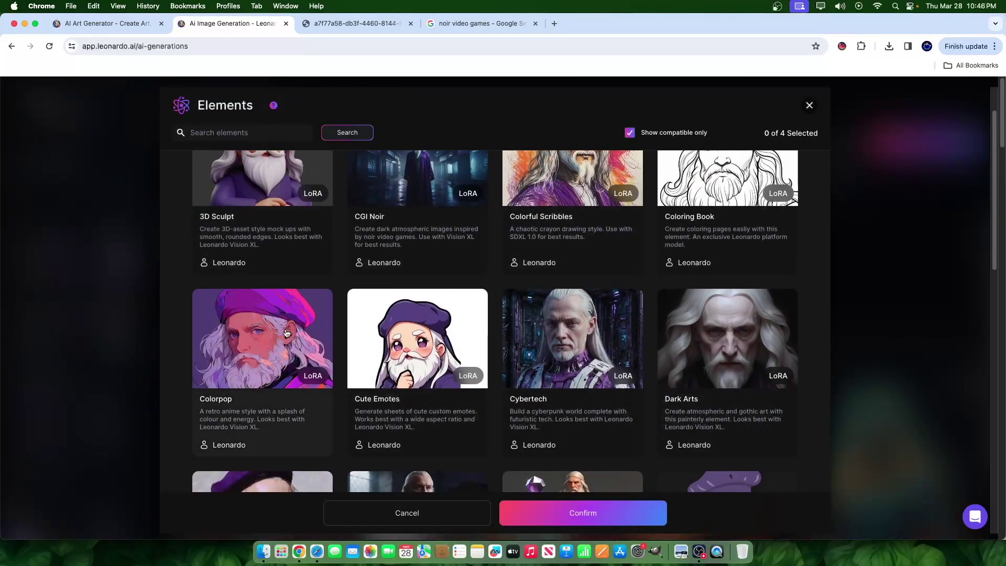
{"action": "left_click", "coordinate": [414, 357]}
{"action": "left_click", "coordinate": [278, 350]}
{"action": "scroll", "coordinate": [525, 314], "scroll_direction": "up", "scroll_amount": 2}
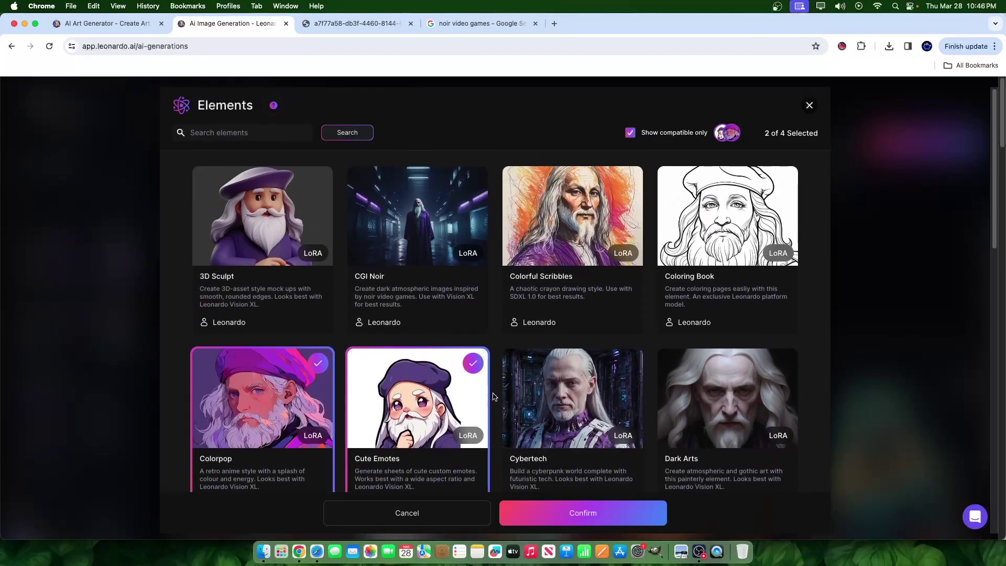
{"action": "scroll", "coordinate": [362, 379], "scroll_direction": "down", "scroll_amount": 10}
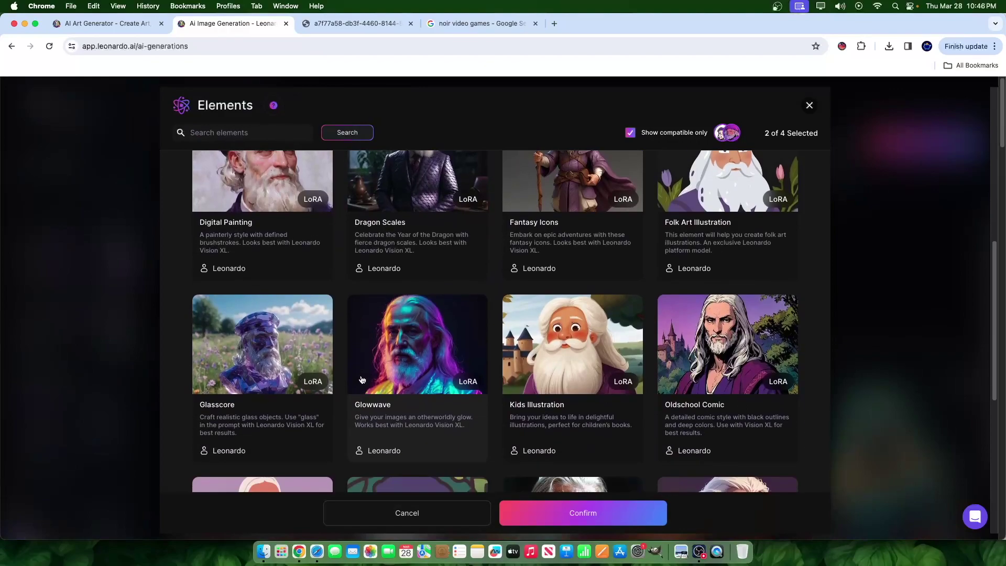
{"action": "left_click", "coordinate": [704, 383]}
{"action": "left_click", "coordinate": [704, 383]}
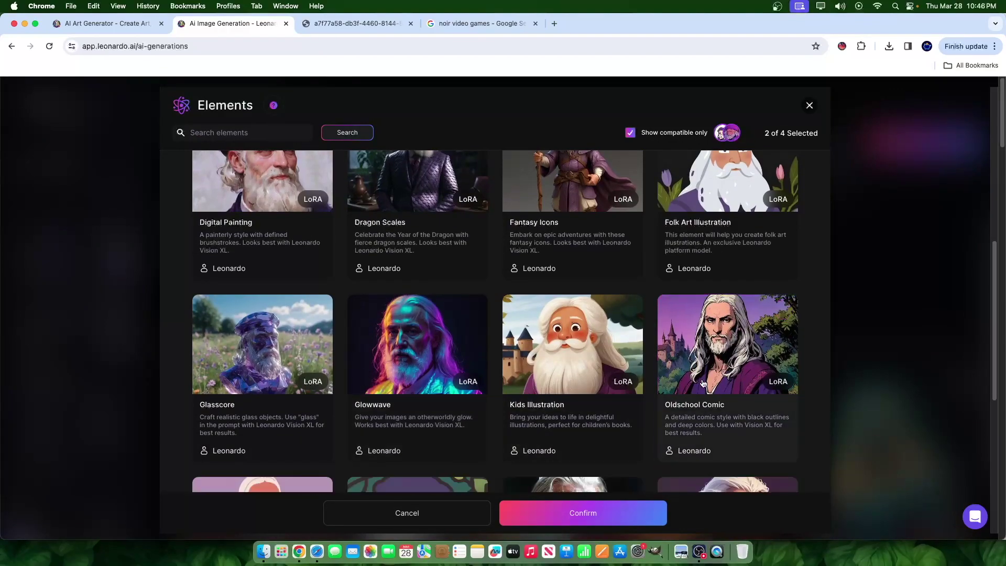
{"action": "scroll", "coordinate": [704, 384], "scroll_direction": "up", "scroll_amount": 5}
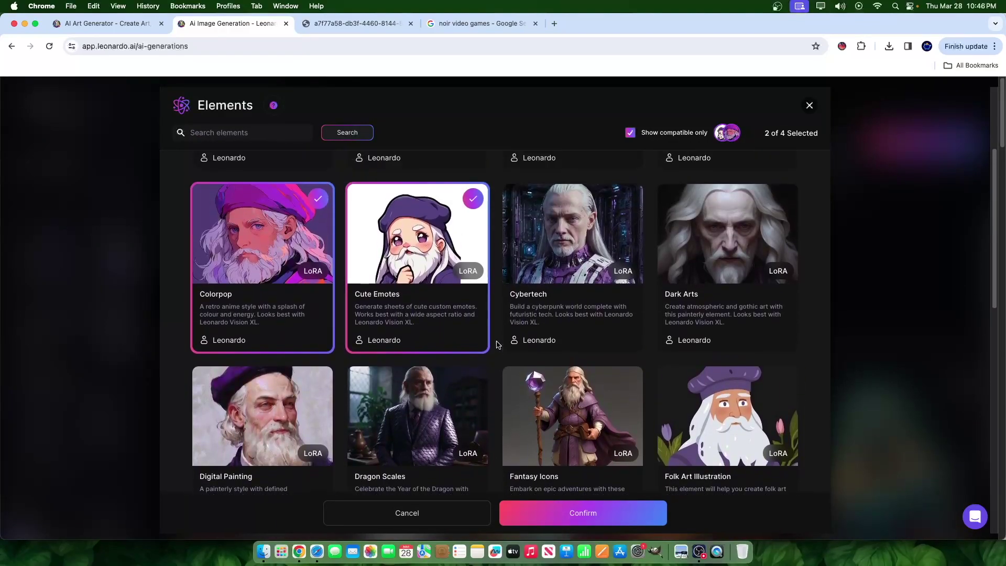
{"action": "left_click", "coordinate": [446, 325]}
{"action": "left_click", "coordinate": [250, 247]}
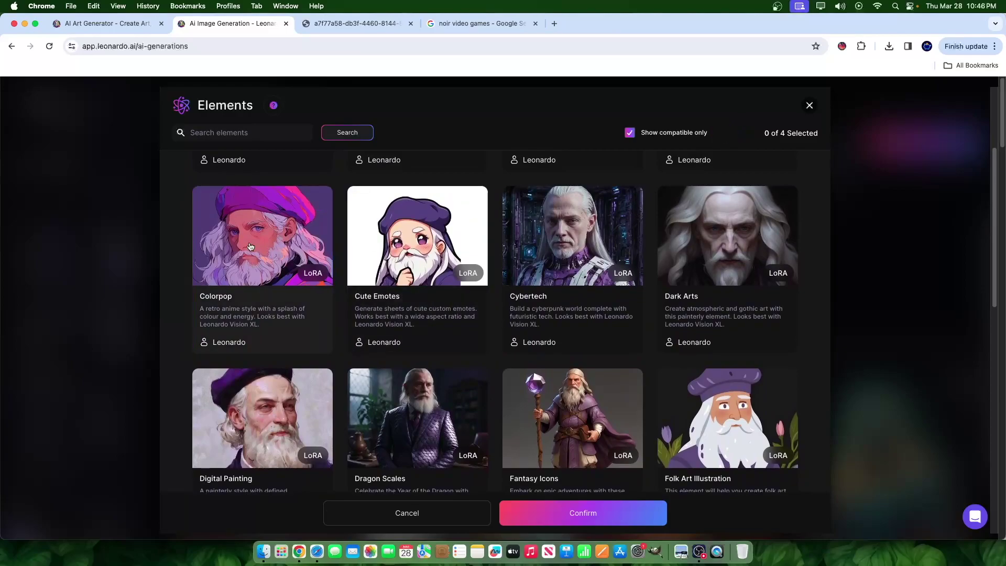
Step: Add the Cute Emotes, Oldschool Comic and Toon & Anime elements to the generation
{"action": "left_click", "coordinate": [483, 288]}
{"action": "scroll", "coordinate": [603, 304], "scroll_direction": "down", "scroll_amount": 6}
{"action": "left_click", "coordinate": [728, 311]}
{"action": "scroll", "coordinate": [728, 311], "scroll_direction": "down", "scroll_amount": 5}
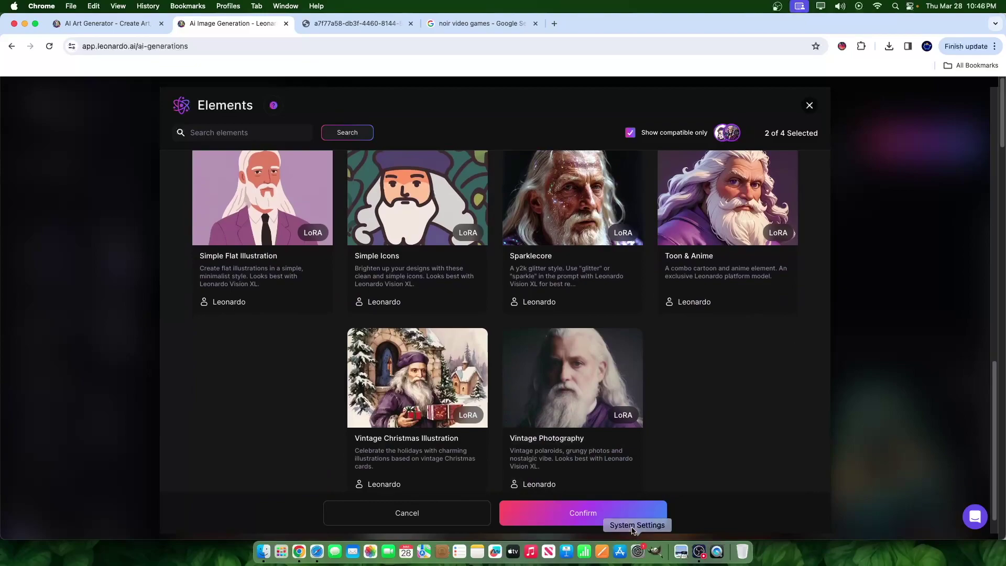
{"action": "left_click", "coordinate": [703, 254]}
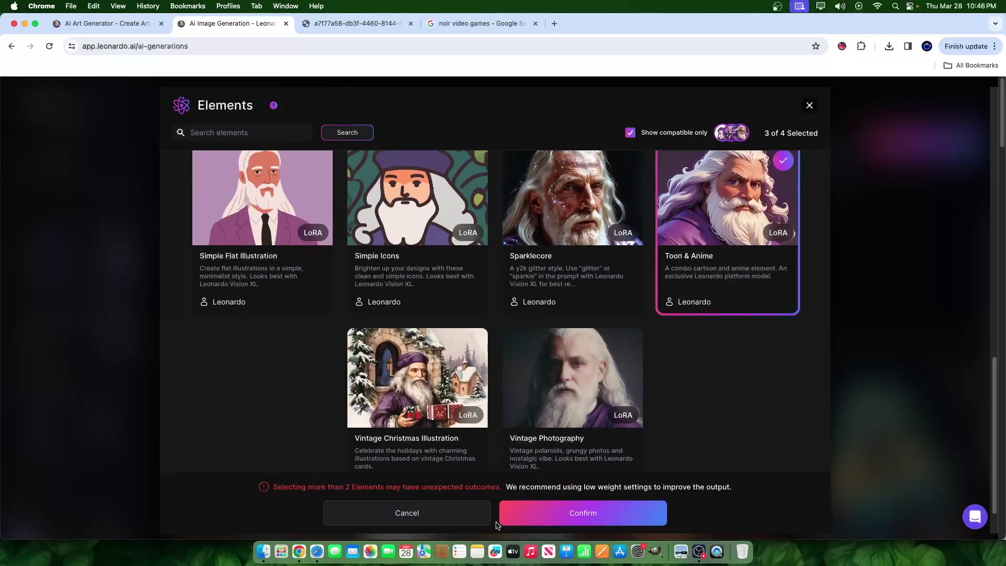
{"action": "left_click", "coordinate": [558, 517]}
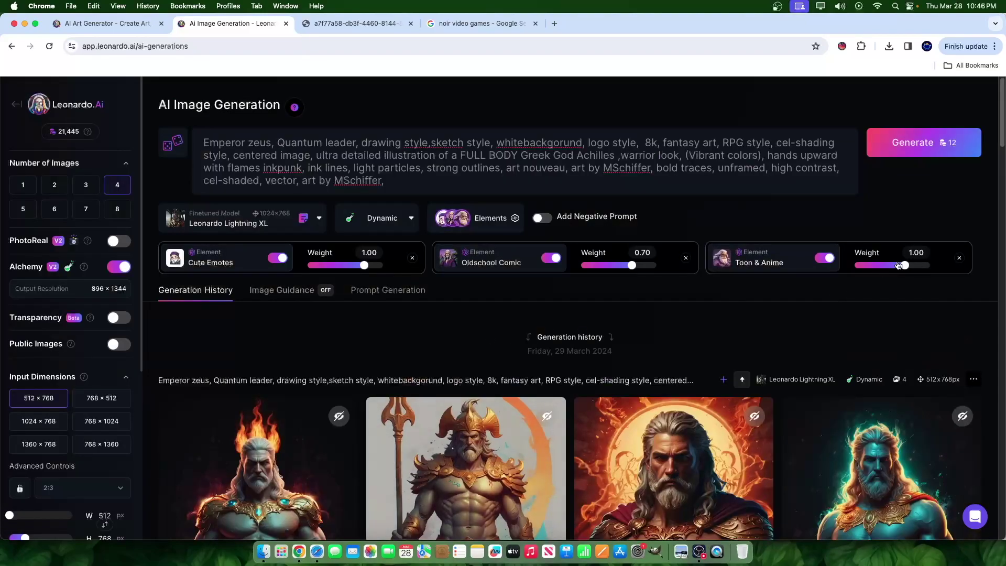
Step: Set the element weights to 0.10 for Cute Emotes, 0.10 for Oldschool Comic and 0.30 for Toon & Anime, and generate four images
{"action": "left_click_drag", "start_coordinate": [905, 267], "coordinate": [891, 268]}
{"action": "mouse_move", "coordinate": [635, 268]}
{"action": "left_mouse_down"}
{"action": "mouse_move", "coordinate": [594, 269]}
{"action": "mouse_move", "coordinate": [621, 268]}
{"action": "left_mouse_up"}
{"action": "left_click_drag", "start_coordinate": [890, 267], "coordinate": [888, 267]}
{"action": "left_click_drag", "start_coordinate": [364, 266], "coordinate": [347, 275]}
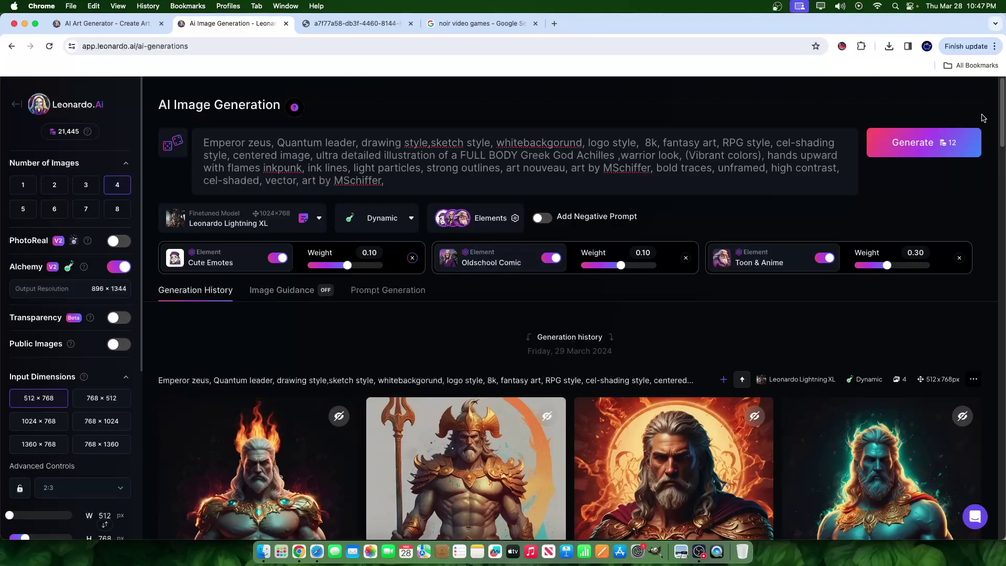
{"action": "left_click_drag", "start_coordinate": [349, 266], "coordinate": [346, 269]}
{"action": "left_click", "coordinate": [933, 150]}
Step: Examine the Zeus images generated without elements, viewing the fiery halo and the teal-glowing figures at large size
{"action": "scroll", "coordinate": [724, 332], "scroll_direction": "down", "scroll_amount": 7}
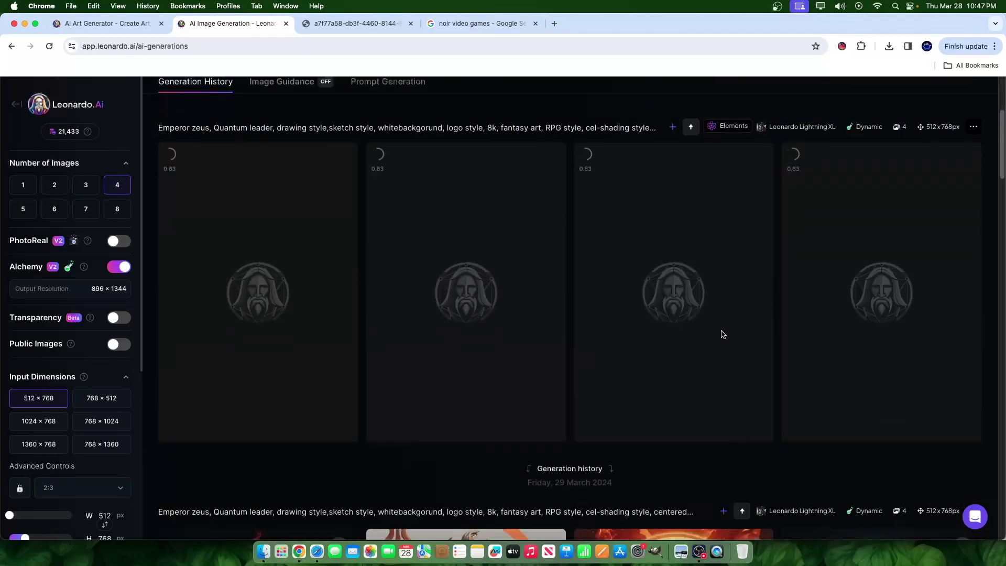
{"action": "scroll", "coordinate": [671, 324], "scroll_direction": "down", "scroll_amount": 3}
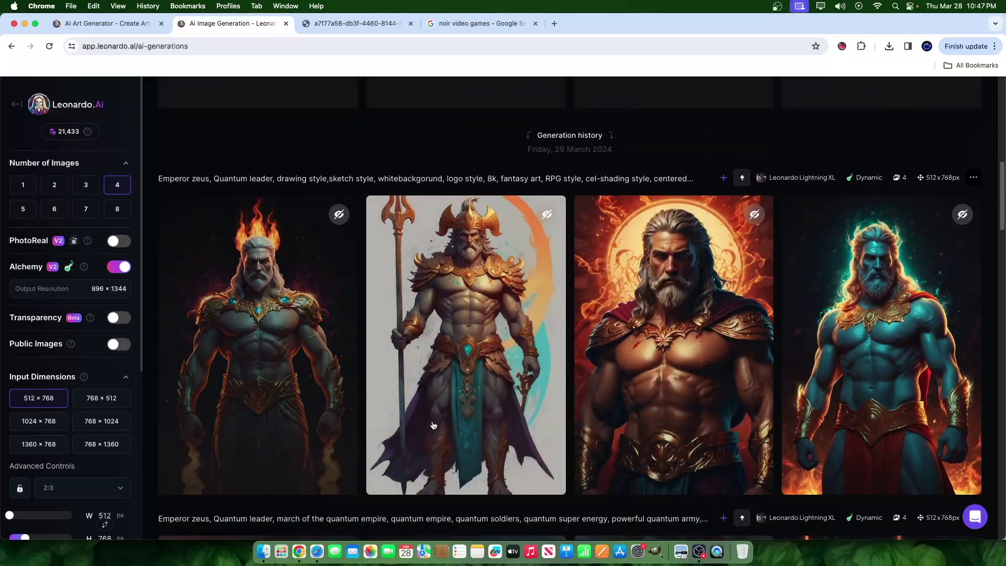
{"action": "left_click", "coordinate": [732, 306]}
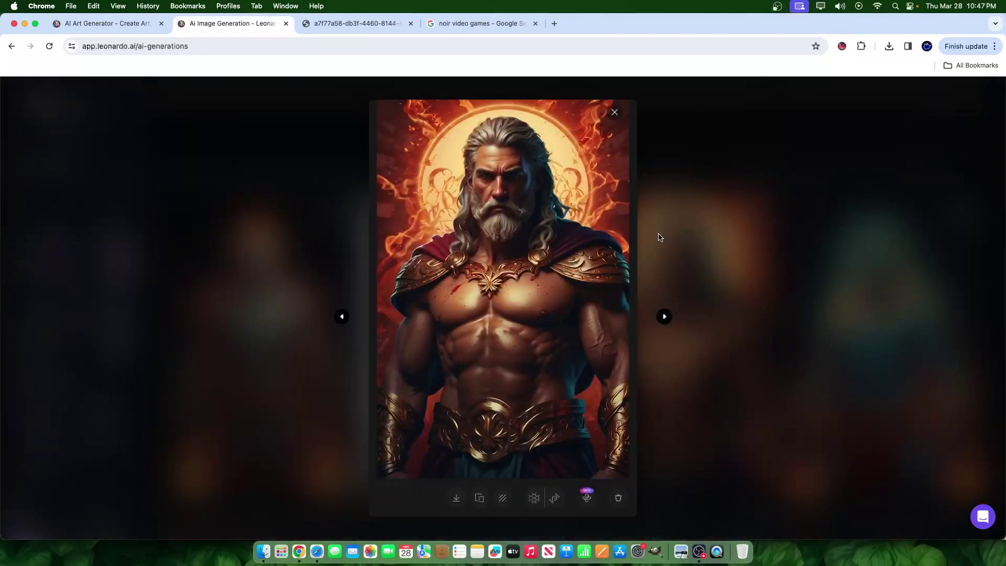
{"action": "left_click", "coordinate": [728, 189]}
{"action": "left_click", "coordinate": [649, 289]}
{"action": "left_click", "coordinate": [821, 293]}
{"action": "left_click", "coordinate": [863, 346]}
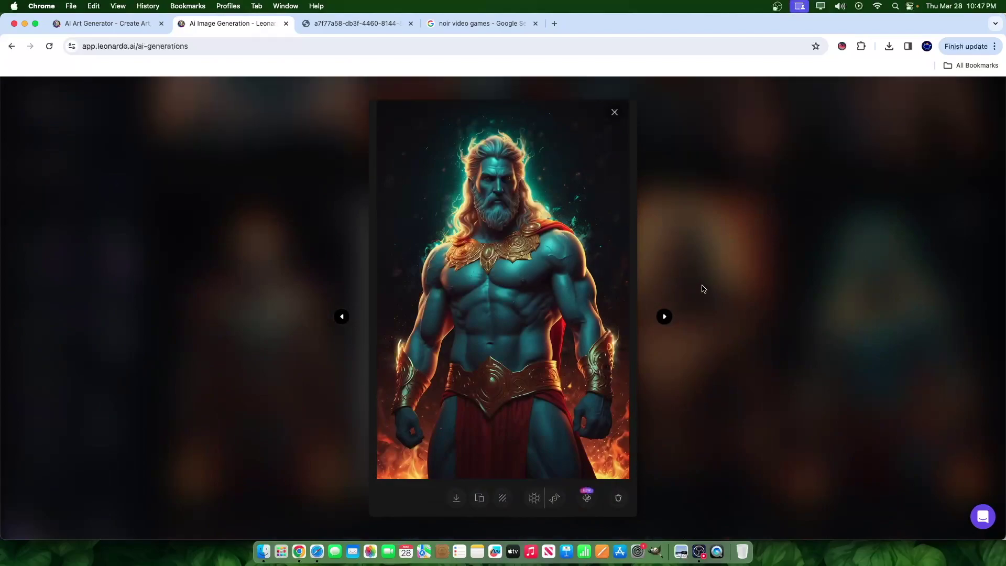
{"action": "left_click", "coordinate": [703, 256]}
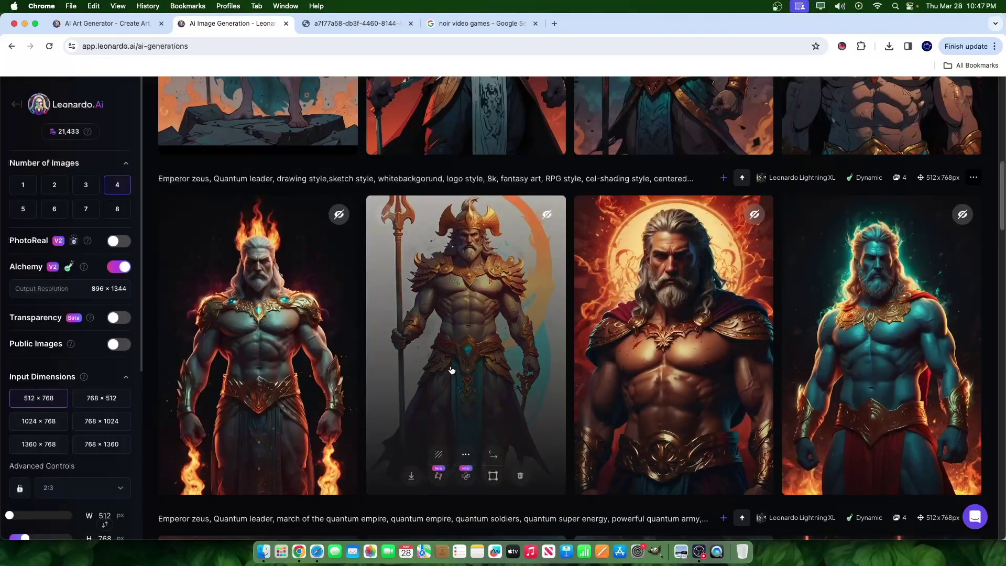
Step: View the Zeus with flaming hair and burning hands, generated without elements, at large size
{"action": "left_click", "coordinate": [309, 288]}
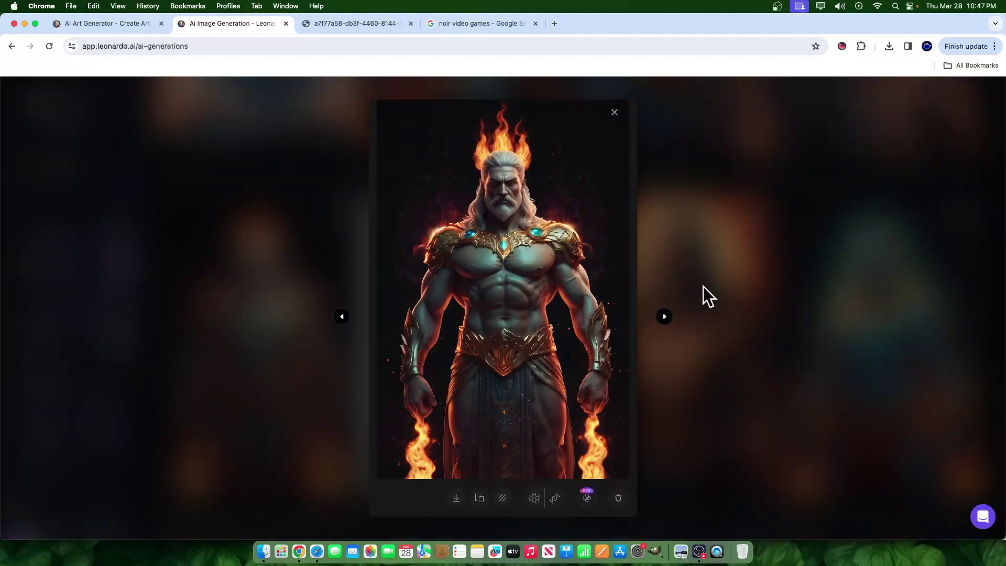
{"action": "left_click", "coordinate": [723, 289]}
{"action": "left_click", "coordinate": [308, 338]}
{"action": "left_click", "coordinate": [776, 302]}
Step: Examine the Zeus images generated with elements at large size, including the torch-bearing figures and the one with flaming horns
{"action": "scroll", "coordinate": [464, 191], "scroll_direction": "up", "scroll_amount": 6}
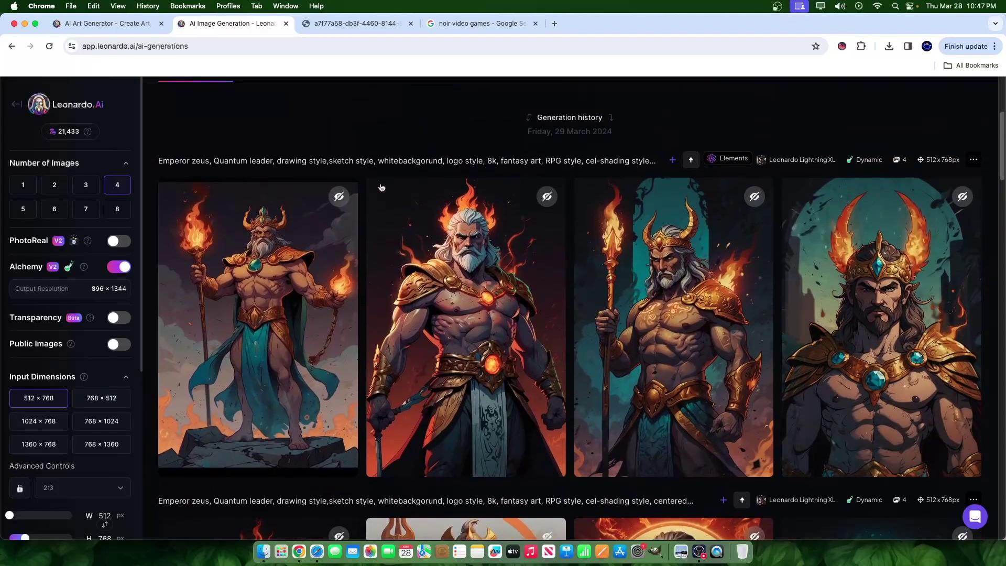
{"action": "left_click", "coordinate": [707, 335]}
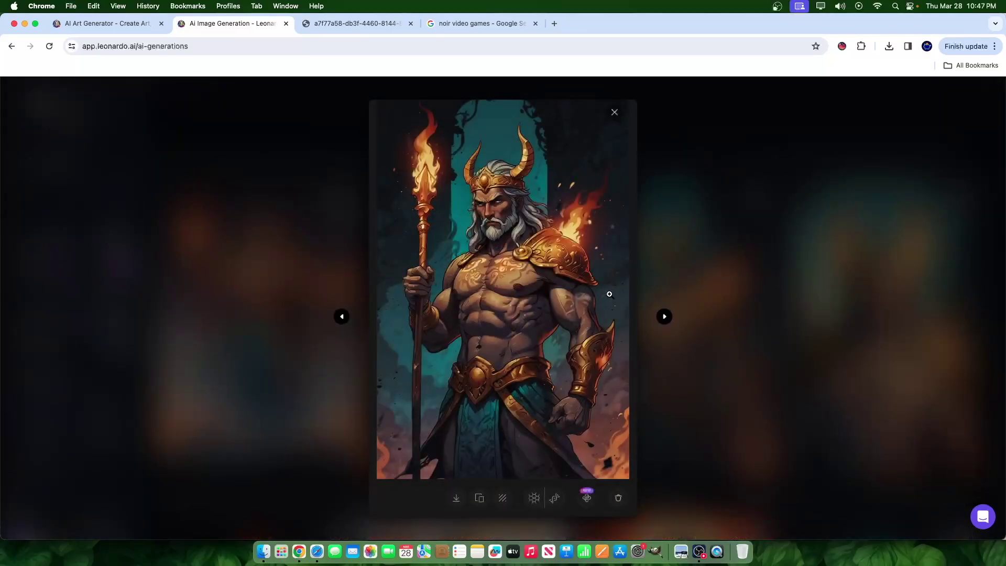
{"action": "left_click", "coordinate": [697, 296]}
{"action": "left_click", "coordinate": [299, 310]}
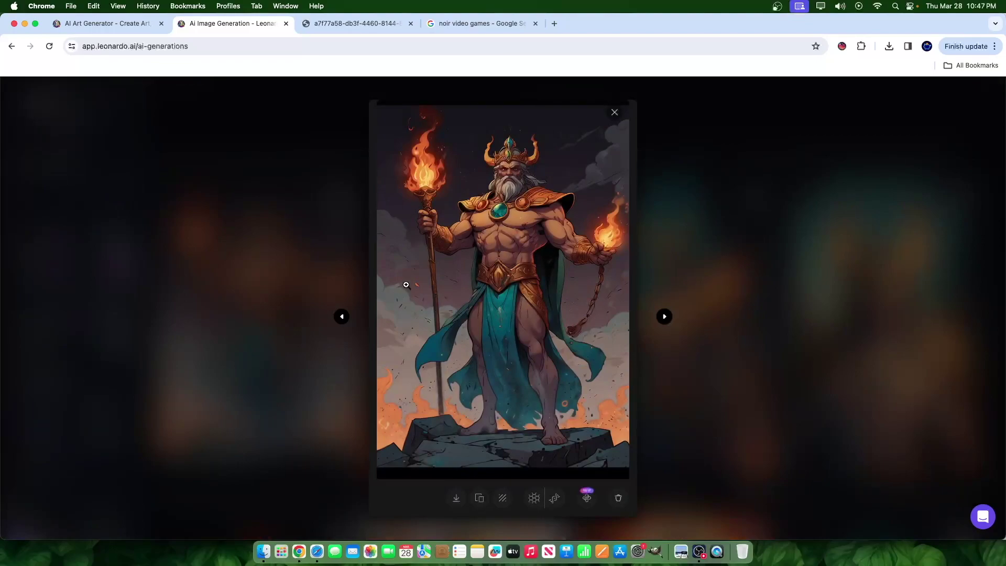
{"action": "left_click", "coordinate": [743, 369]}
{"action": "left_click", "coordinate": [294, 314]}
{"action": "left_click", "coordinate": [695, 289]}
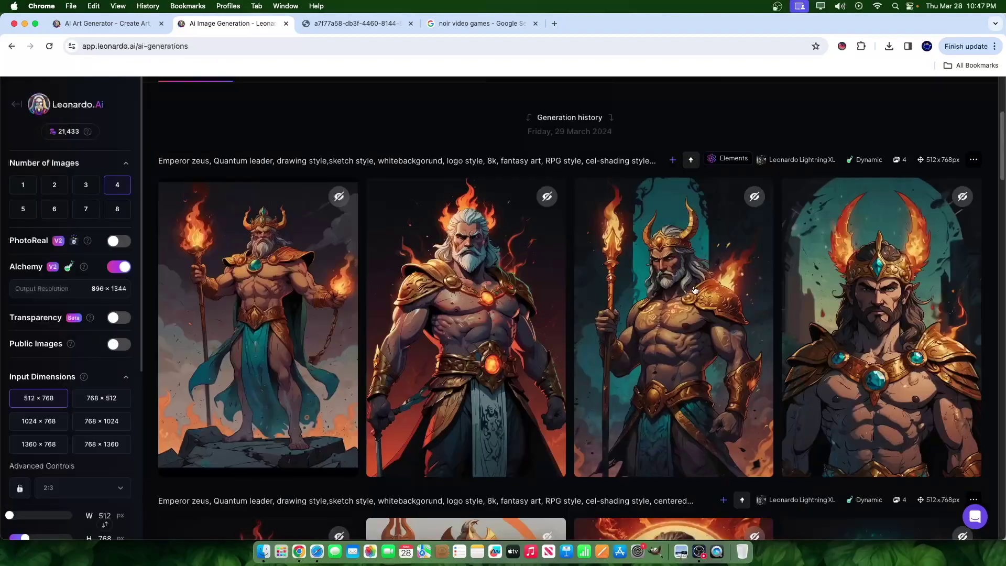
{"action": "left_click", "coordinate": [466, 315]}
{"action": "left_click", "coordinate": [680, 299]}
{"action": "left_click", "coordinate": [881, 314]}
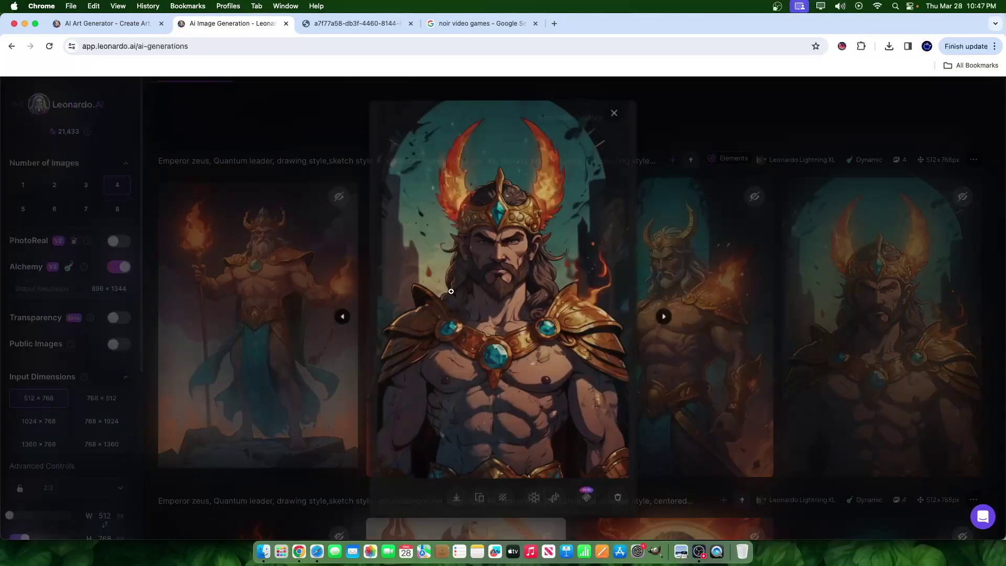
{"action": "left_click", "coordinate": [734, 350]}
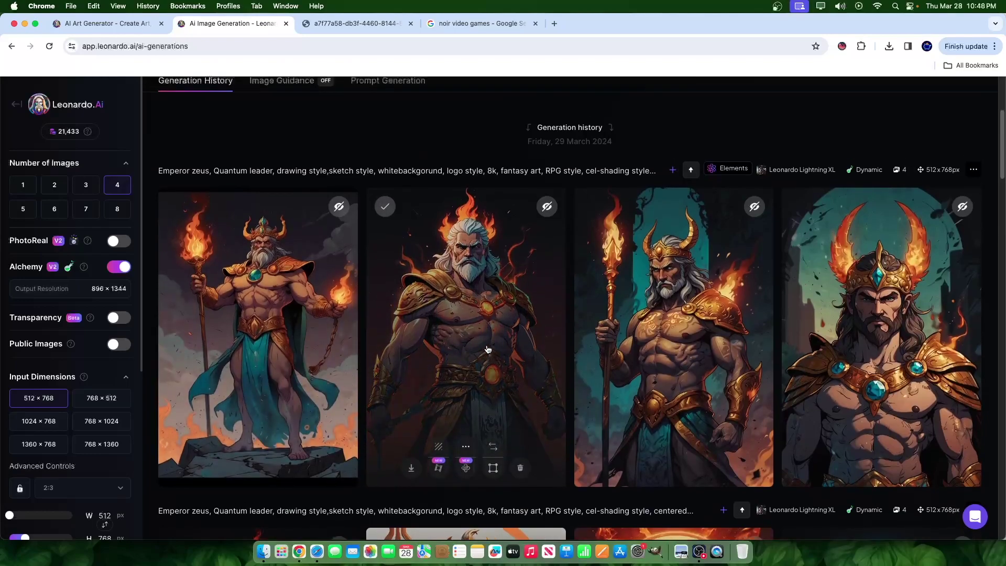
Step: Compare the Zeus images made with elements against those made without them, checking the current element weights
{"action": "scroll", "coordinate": [542, 352], "scroll_direction": "up", "scroll_amount": 3}
{"action": "scroll", "coordinate": [625, 382], "scroll_direction": "down", "scroll_amount": 3}
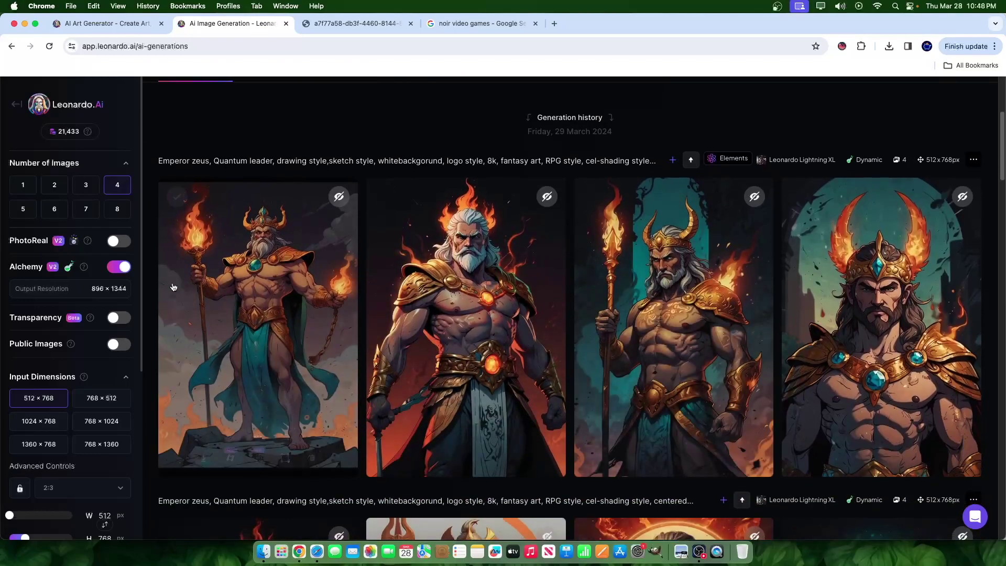
{"action": "scroll", "coordinate": [618, 345], "scroll_direction": "up", "scroll_amount": 4}
{"action": "scroll", "coordinate": [618, 345], "scroll_direction": "down", "scroll_amount": 2}
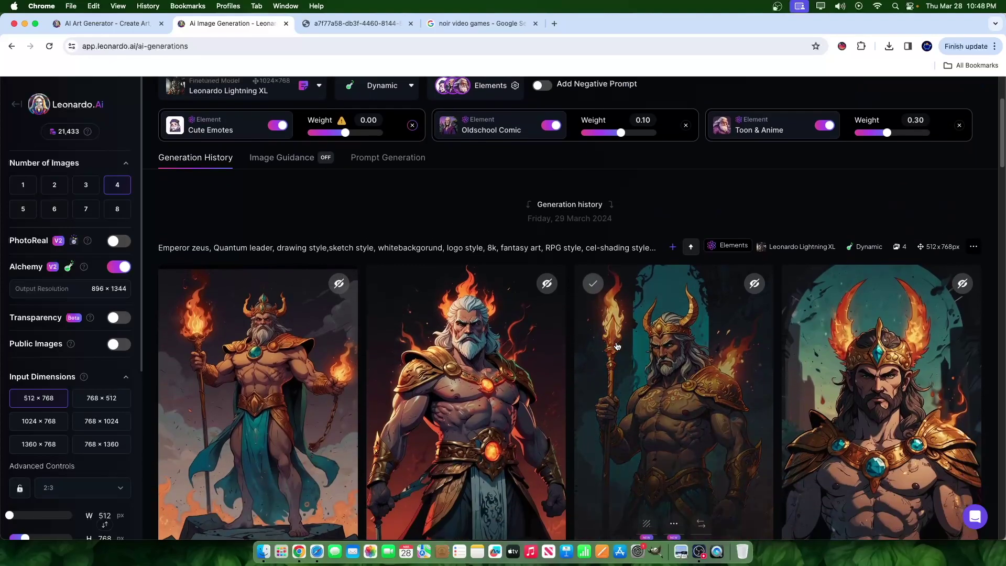
{"action": "scroll", "coordinate": [617, 346], "scroll_direction": "down", "scroll_amount": 3}
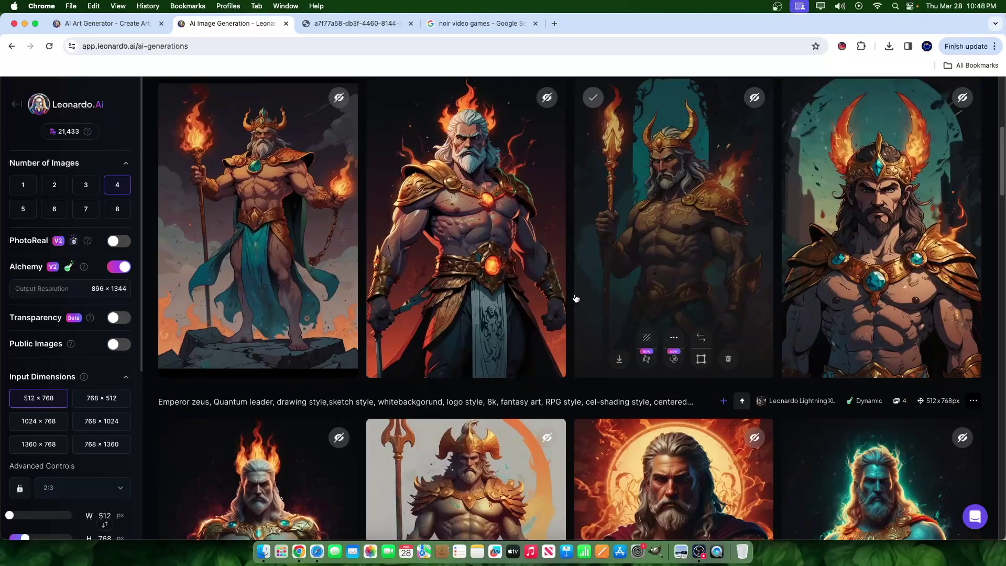
{"action": "scroll", "coordinate": [524, 260], "scroll_direction": "up", "scroll_amount": 4}
{"action": "scroll", "coordinate": [783, 354], "scroll_direction": "down", "scroll_amount": 5}
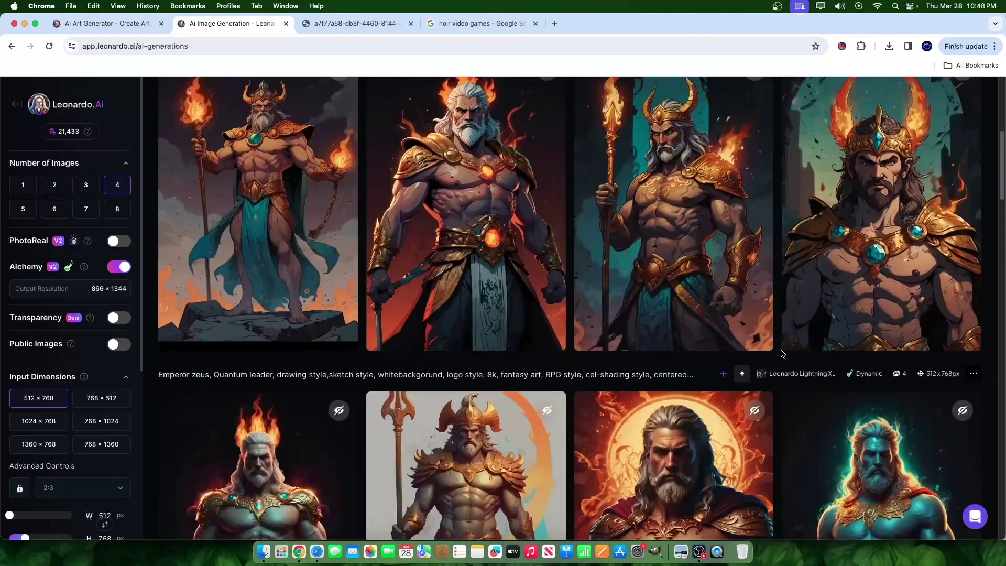
{"action": "scroll", "coordinate": [681, 314], "scroll_direction": "up", "scroll_amount": 6}
{"action": "scroll", "coordinate": [402, 364], "scroll_direction": "down", "scroll_amount": 2}
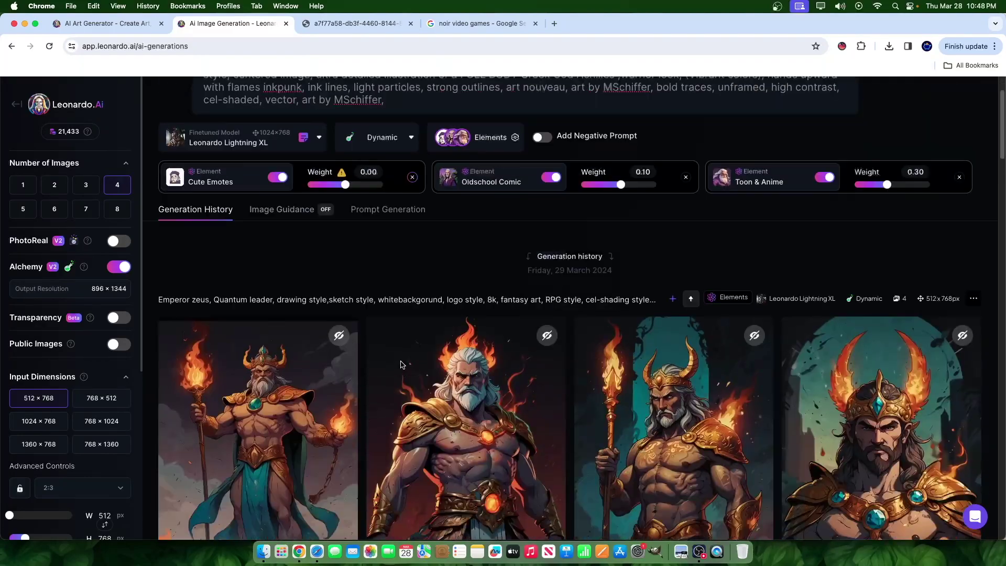
{"action": "scroll", "coordinate": [401, 365], "scroll_direction": "down", "scroll_amount": 5}
Step: Set the Cute Emotes element weight to 0.30 and generate four more Zeus images
{"action": "scroll", "coordinate": [383, 357], "scroll_direction": "up", "scroll_amount": 2}
{"action": "scroll", "coordinate": [397, 181], "scroll_direction": "up", "scroll_amount": 3}
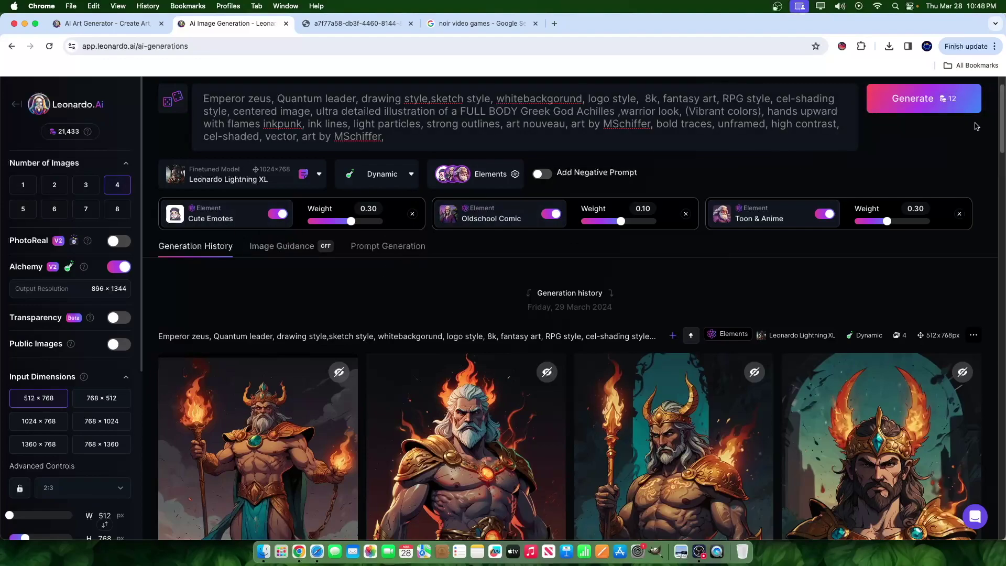
{"action": "left_click", "coordinate": [919, 113]}
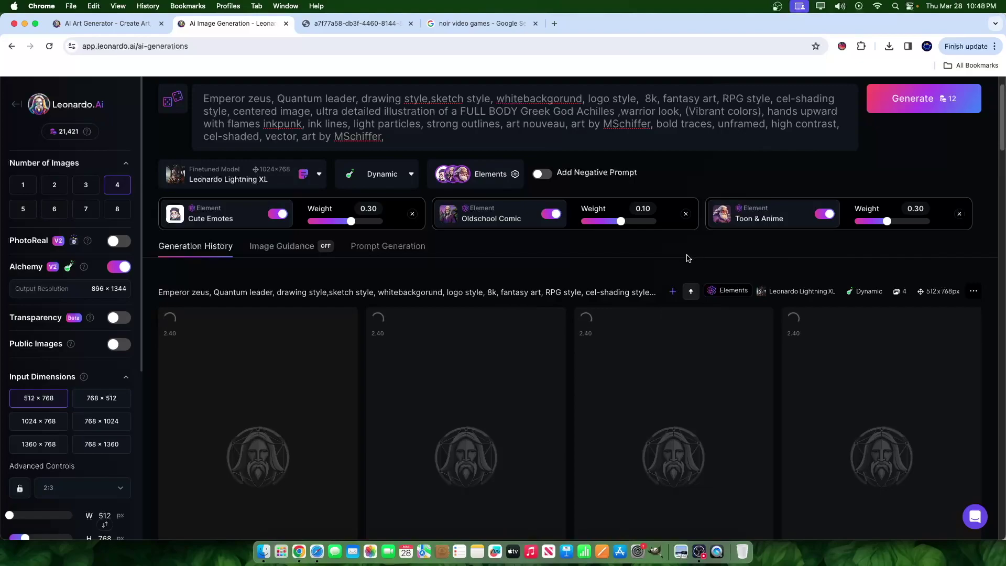
Step: Inspect the horned Zeus holding the flaming staff at full zoom, in the earlier set made with elements
{"action": "scroll", "coordinate": [714, 368], "scroll_direction": "down", "scroll_amount": 5}
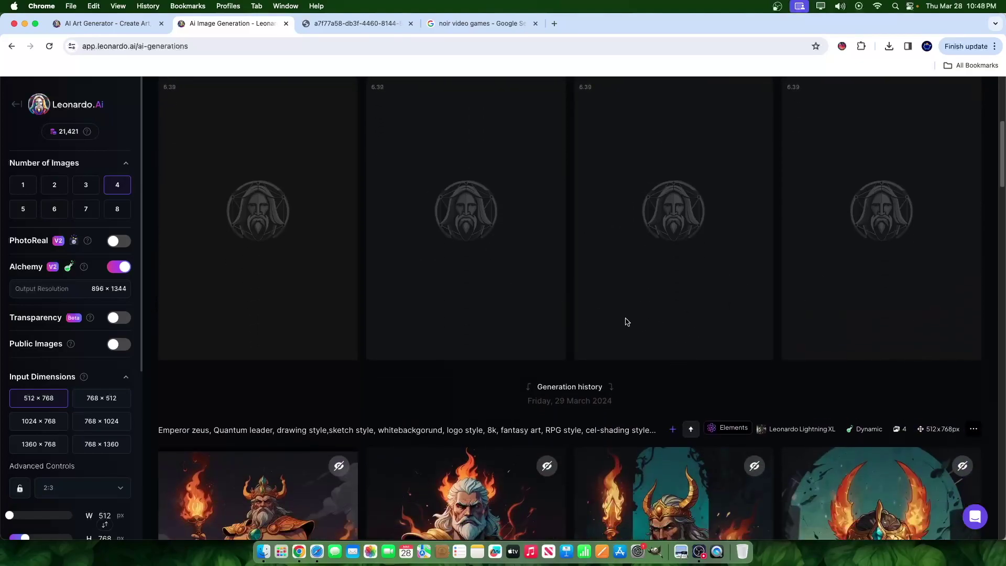
{"action": "scroll", "coordinate": [628, 322], "scroll_direction": "down", "scroll_amount": 7}
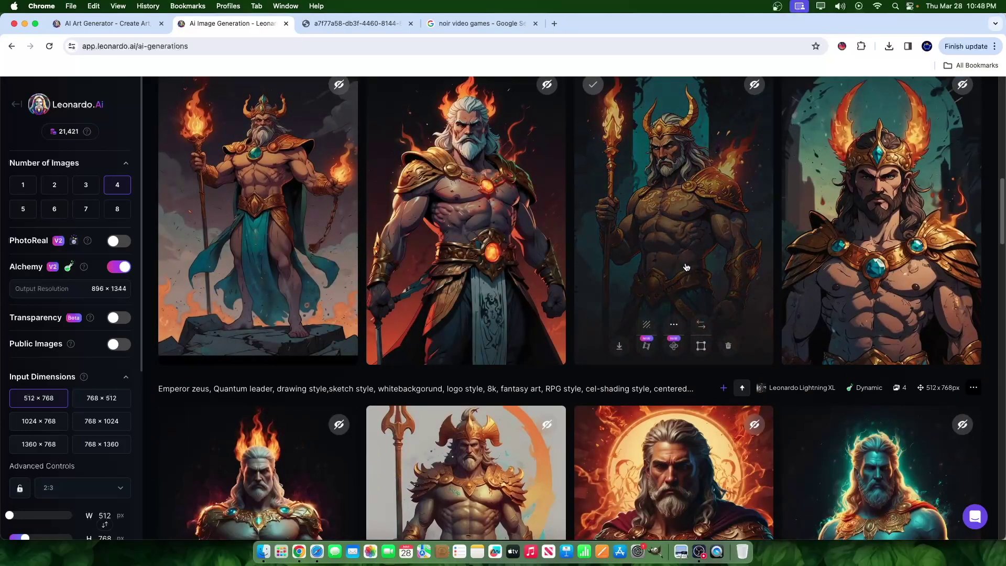
{"action": "left_click", "coordinate": [686, 267]}
{"action": "left_click", "coordinate": [435, 279]}
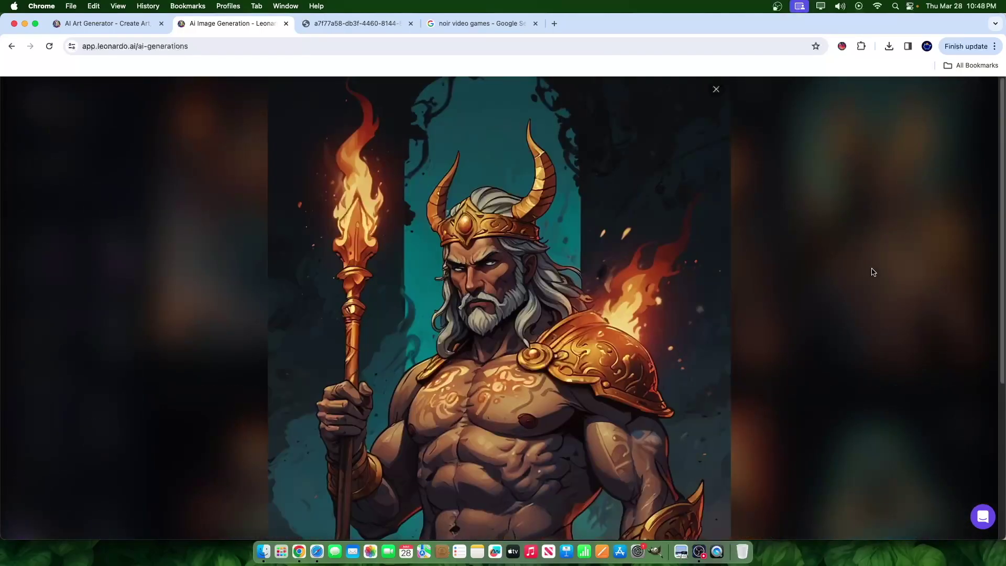
{"action": "left_click", "coordinate": [874, 272]}
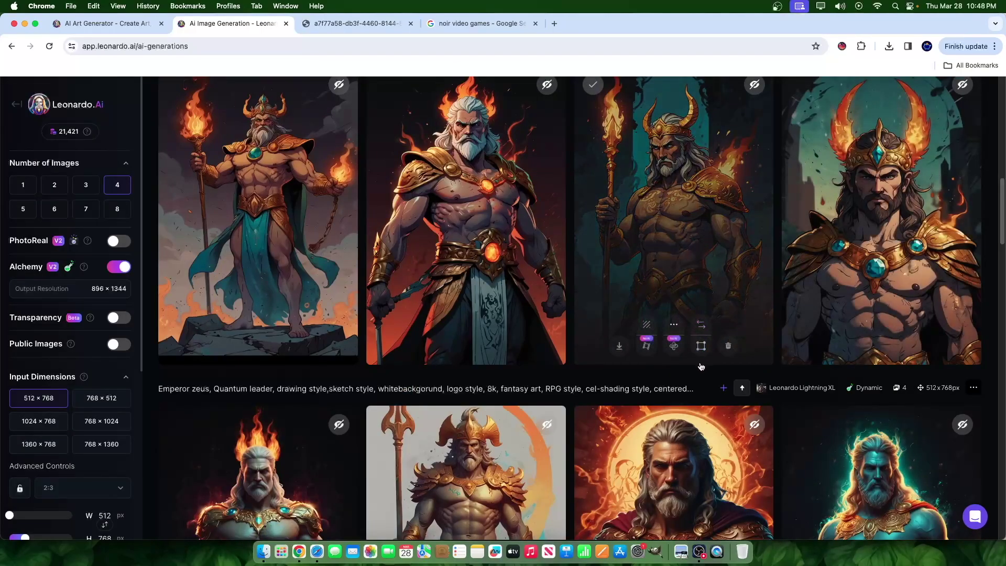
Step: Upscale the horned Zeus with the flaming staff using Alchemy Upscale at High refiner strength
{"action": "left_click", "coordinate": [678, 250]}
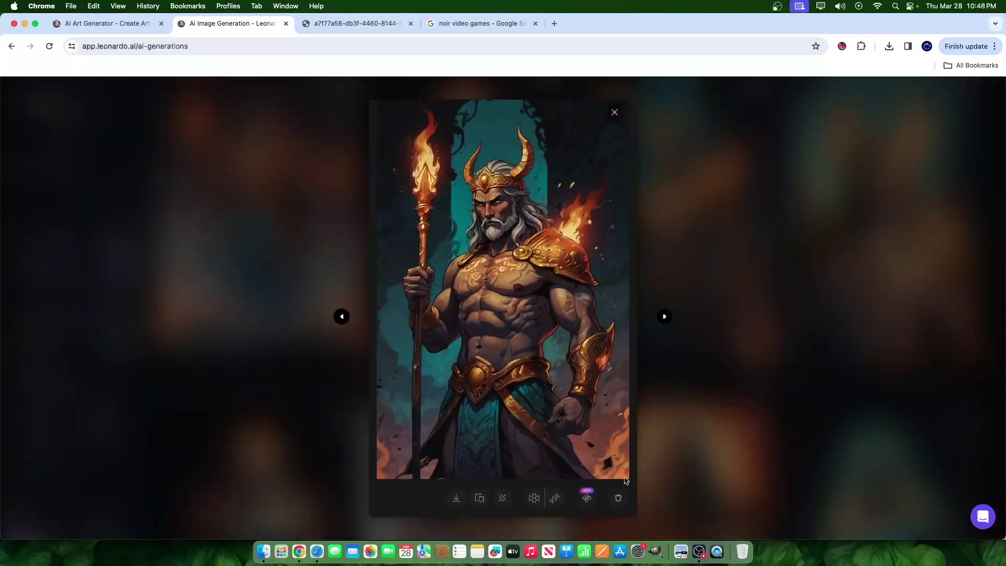
{"action": "left_click", "coordinate": [589, 497]}
{"action": "left_click", "coordinate": [614, 255]}
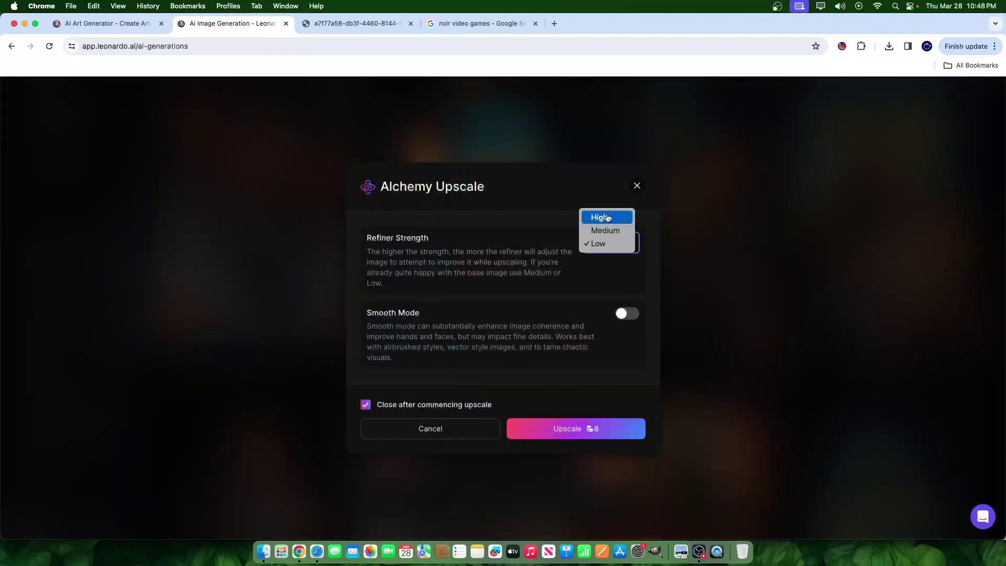
{"action": "left_click", "coordinate": [602, 217]}
{"action": "left_click", "coordinate": [593, 433]}
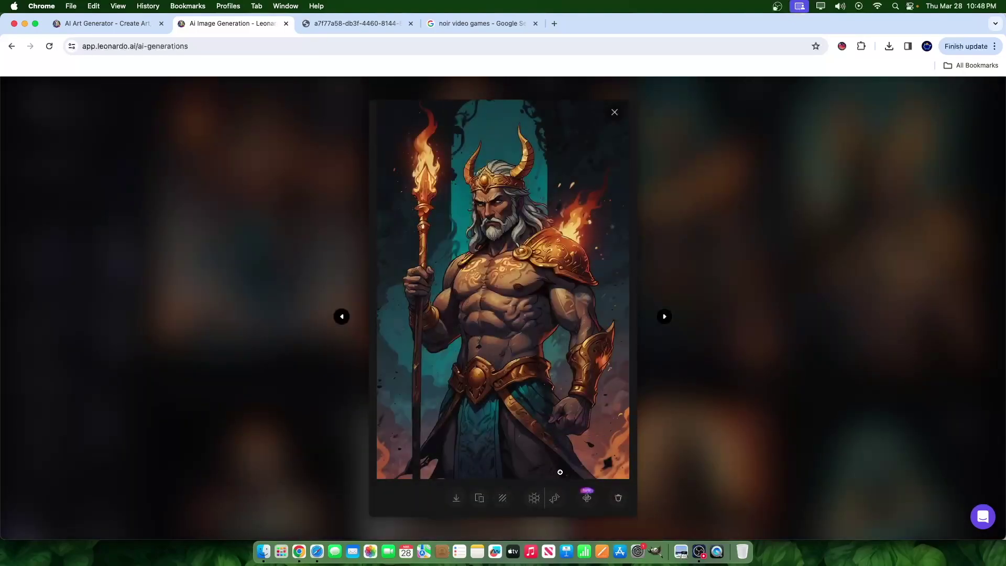
{"action": "left_click", "coordinate": [692, 420]}
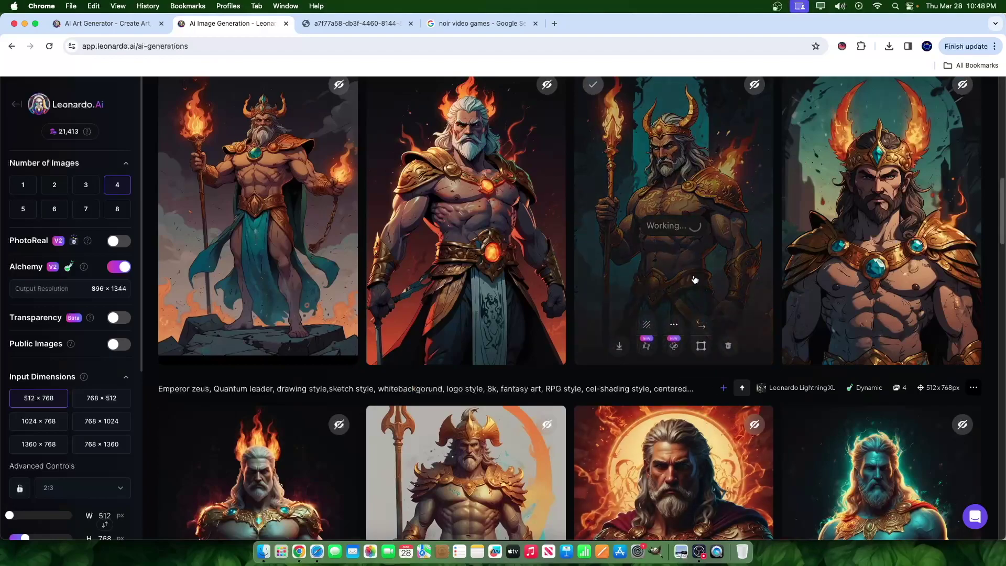
Step: Generate a private motion video from the horned Zeus with the flaming staff, using motion strength 4
{"action": "left_click", "coordinate": [645, 347]}
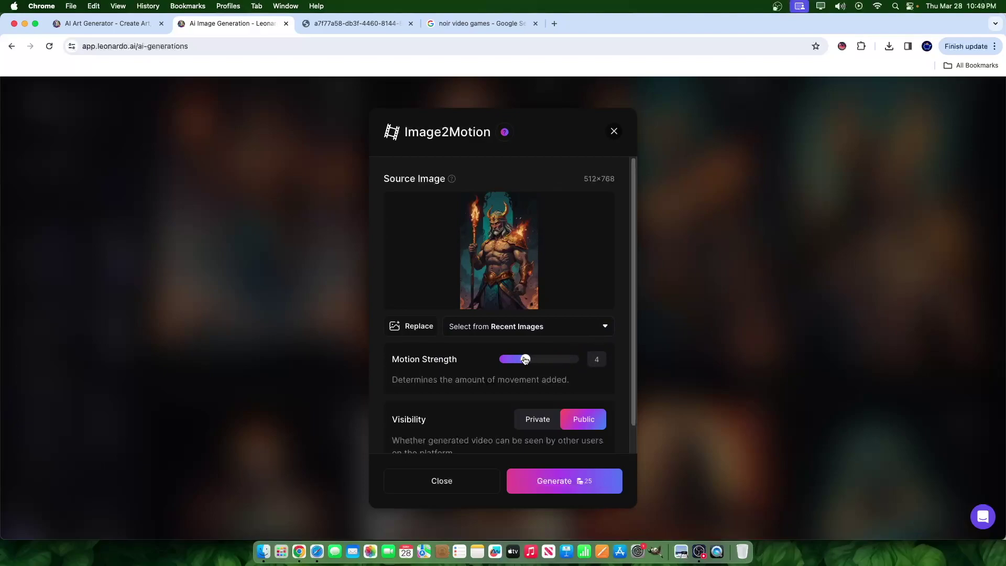
{"action": "scroll", "coordinate": [575, 386], "scroll_direction": "down", "scroll_amount": 2}
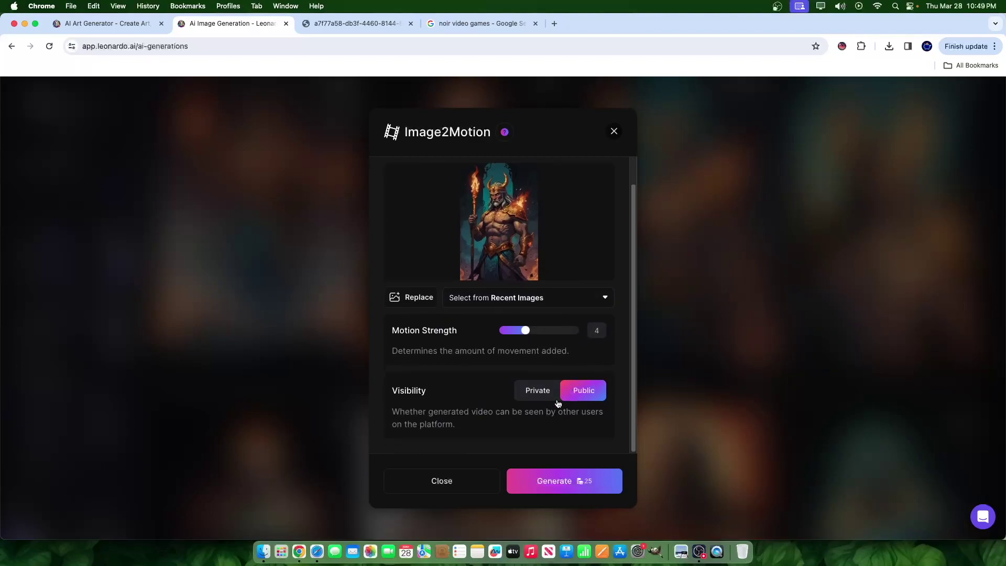
{"action": "left_click", "coordinate": [535, 396]}
{"action": "left_click", "coordinate": [575, 488]}
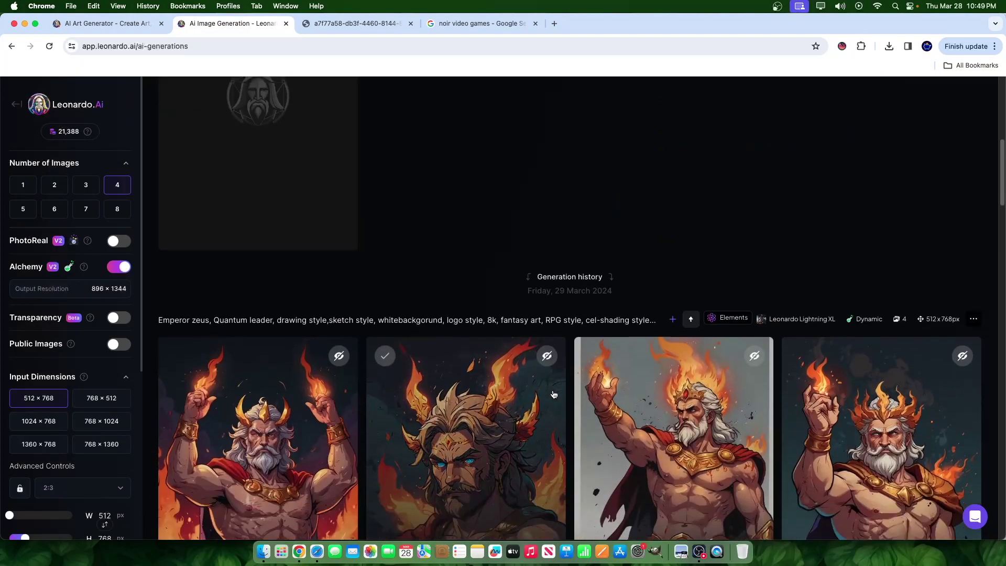
Step: Review the newly generated Zeus images and inspect the flame-crowned figure's raised hand at full zoom
{"action": "scroll", "coordinate": [553, 394], "scroll_direction": "down", "scroll_amount": 3}
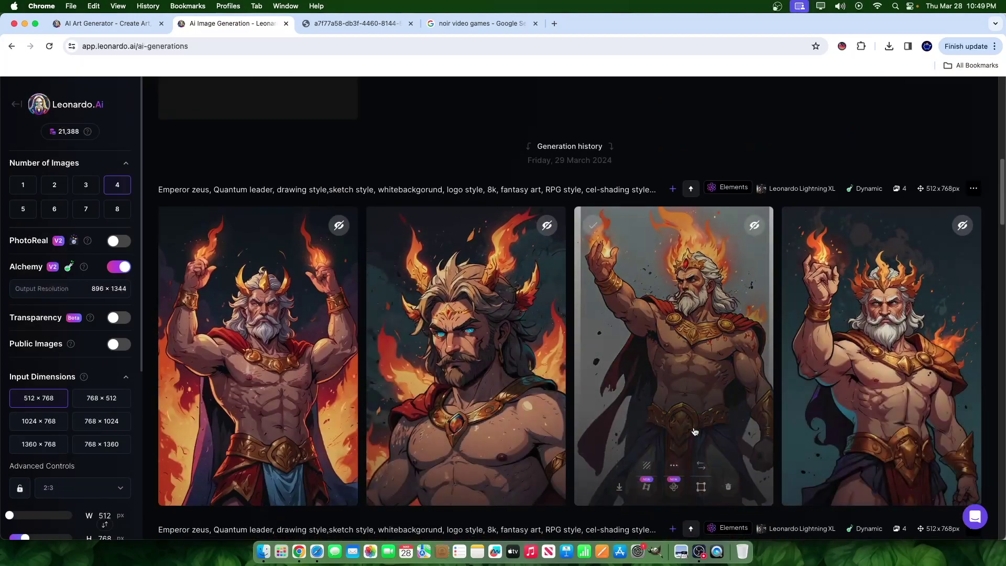
{"action": "scroll", "coordinate": [395, 280], "scroll_direction": "up", "scroll_amount": 6}
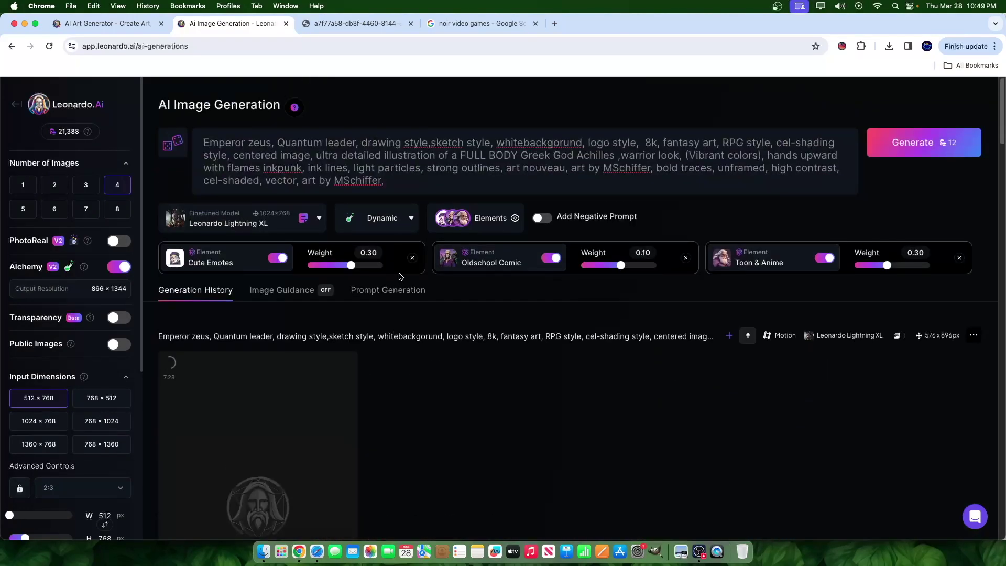
{"action": "scroll", "coordinate": [434, 317], "scroll_direction": "down", "scroll_amount": 5}
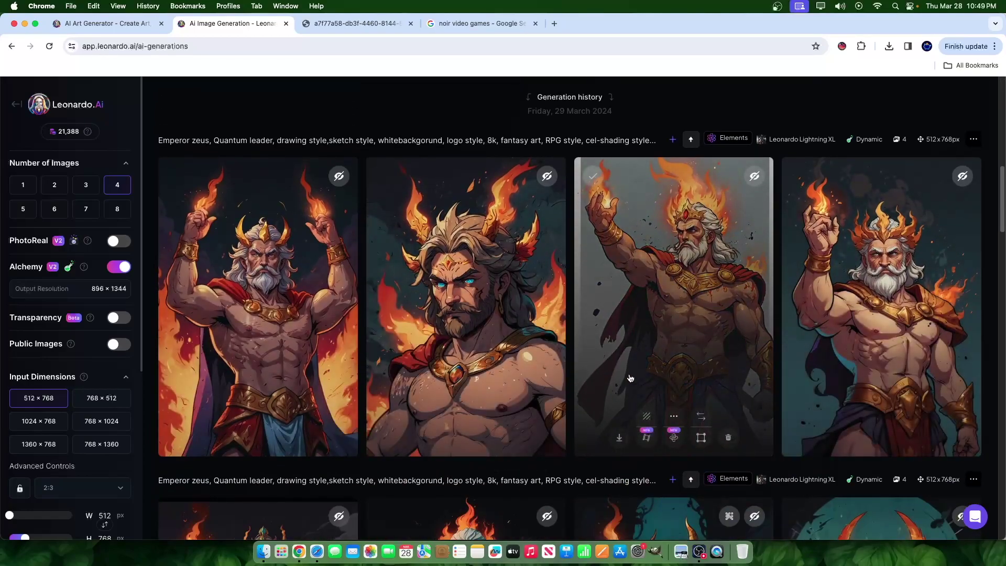
{"action": "left_click", "coordinate": [903, 347]}
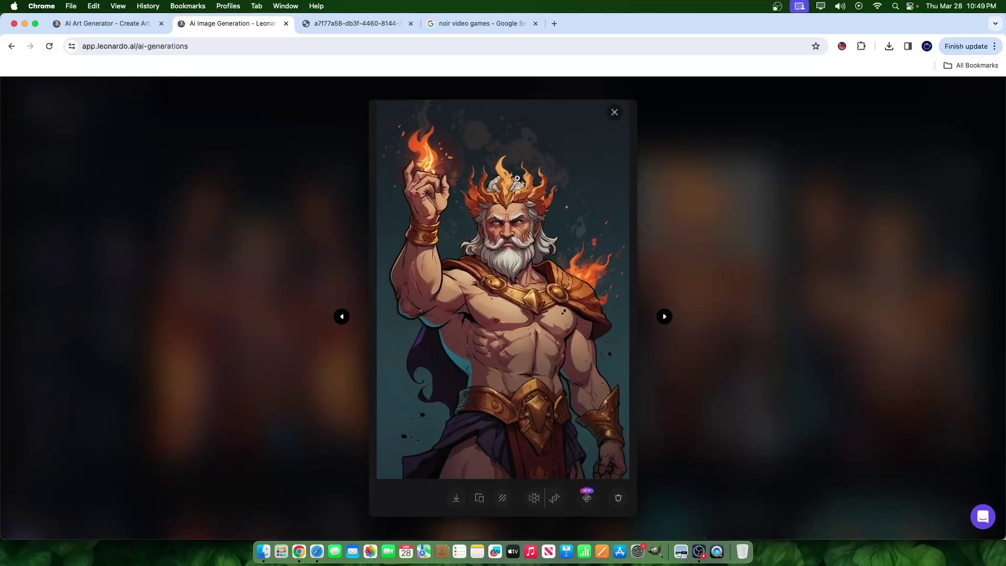
{"action": "left_click", "coordinate": [436, 174]}
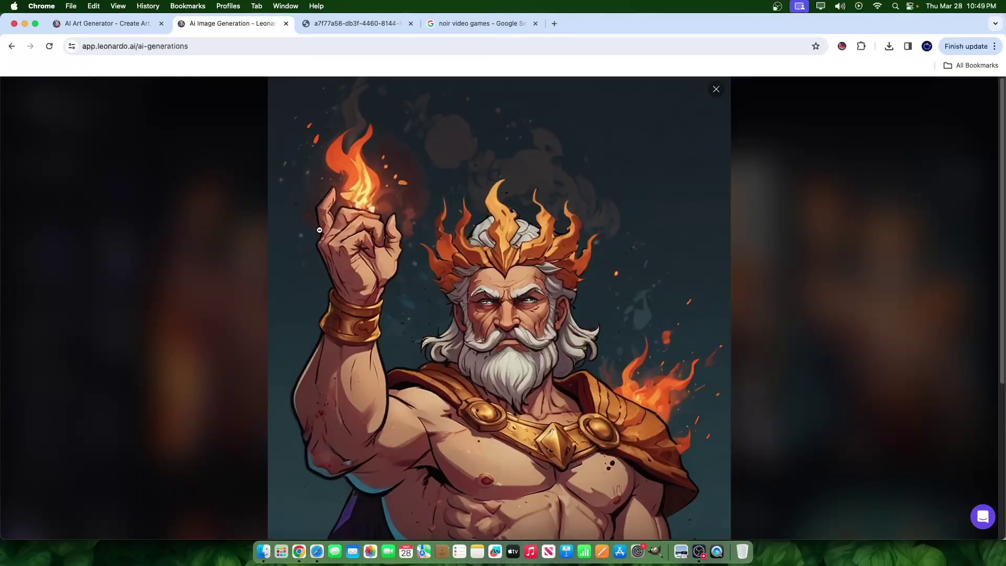
{"action": "left_click", "coordinate": [370, 230]}
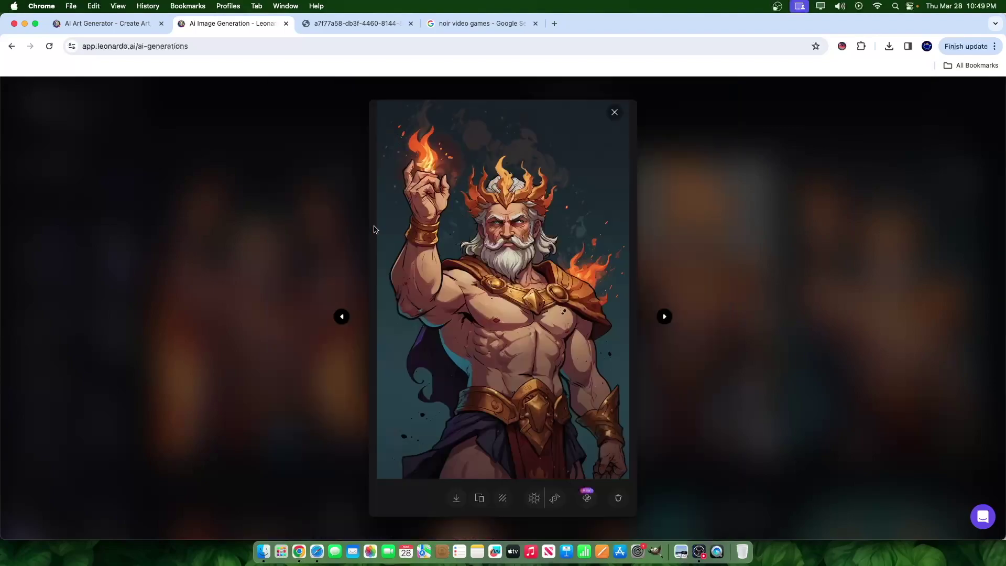
{"action": "left_click", "coordinate": [834, 259]}
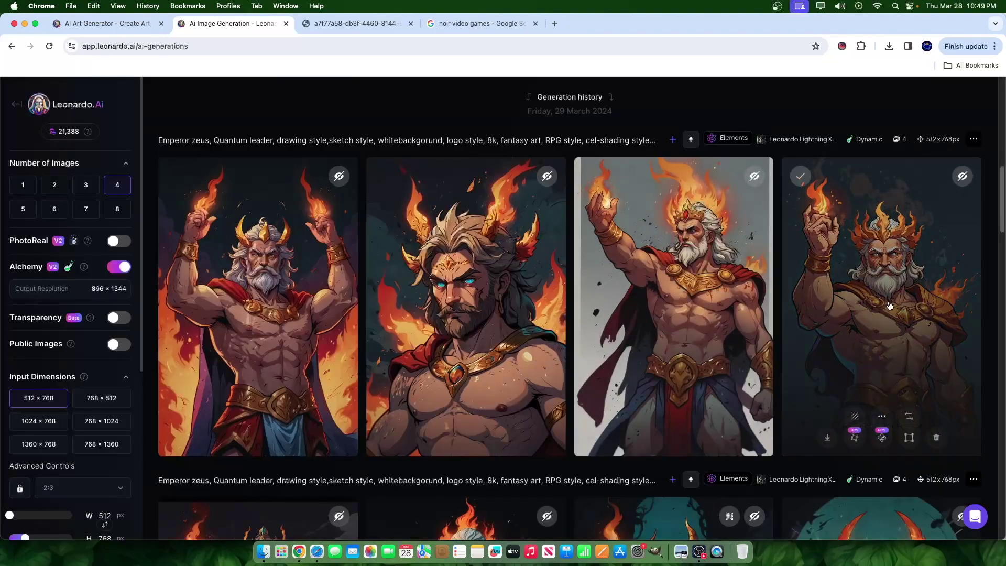
Step: View the new Zeus image with the grey background at large size
{"action": "left_click", "coordinate": [684, 227]}
{"action": "left_click", "coordinate": [719, 248]}
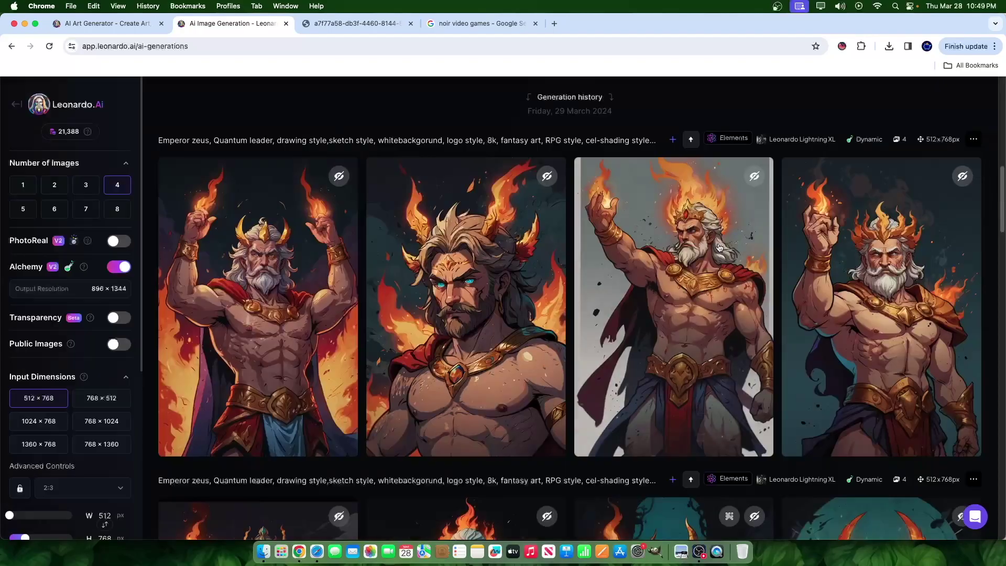
{"action": "left_click", "coordinate": [677, 310]}
{"action": "left_click", "coordinate": [802, 289]}
Step: Upscale the Zeus raising two flaming hands using Alchemy Upscale at High refiner strength, leaving Smooth Mode off
{"action": "left_click", "coordinate": [275, 357]}
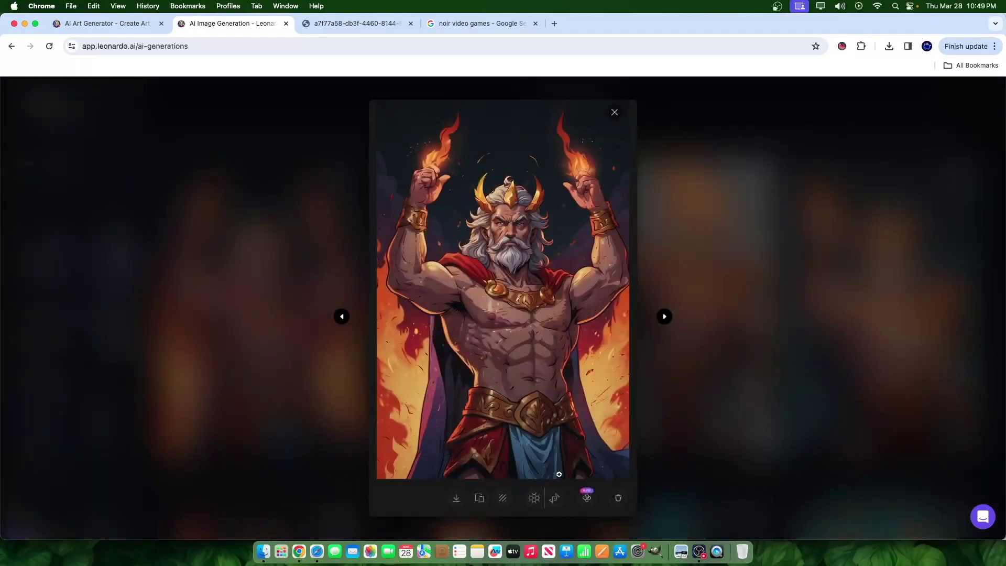
{"action": "left_click", "coordinate": [588, 496]}
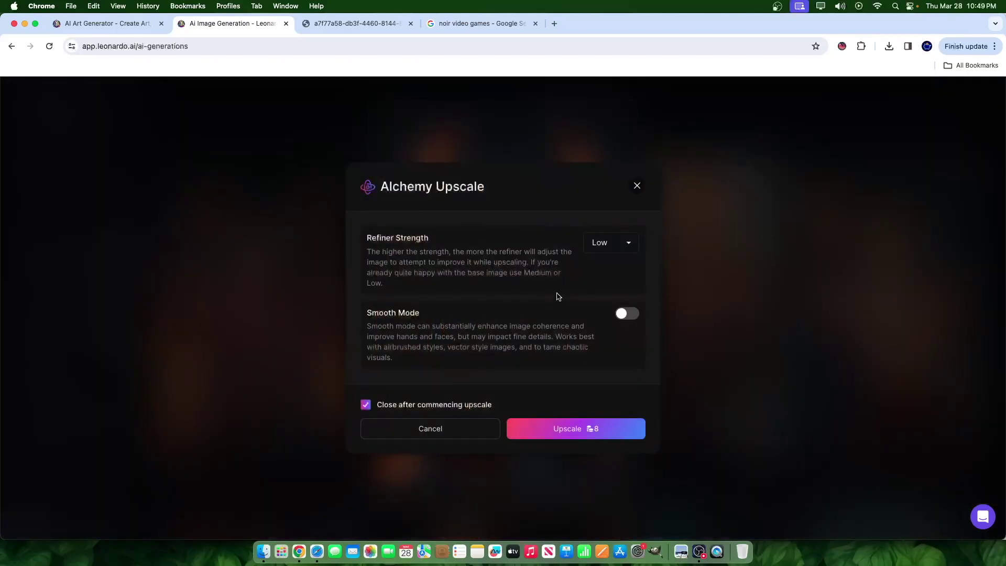
{"action": "left_click", "coordinate": [610, 252]}
{"action": "left_click", "coordinate": [598, 217]}
{"action": "left_click", "coordinate": [580, 430]}
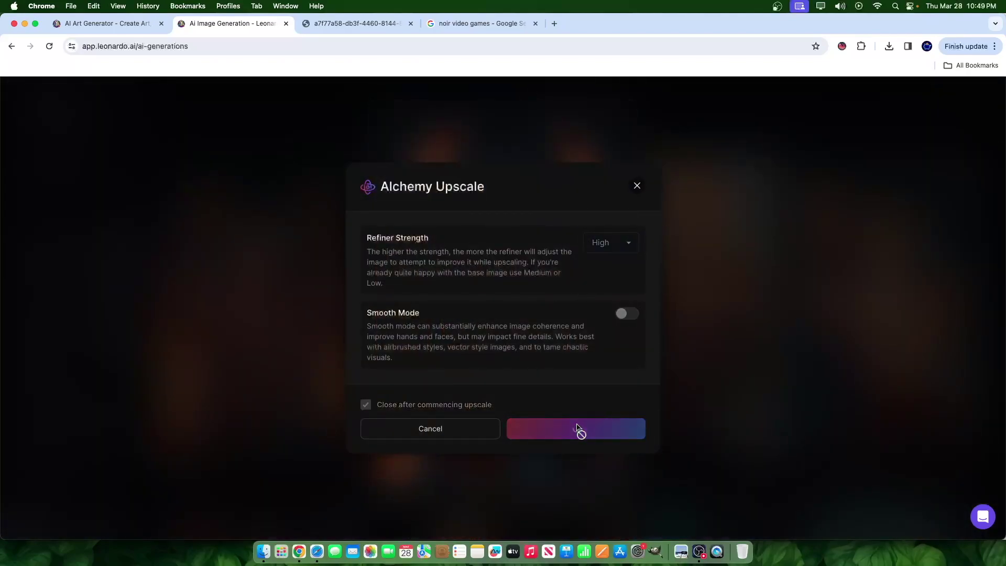
{"action": "left_click", "coordinate": [847, 267]}
Step: View the upscaled horned Zeus with the flaming staff at large size and check the progress of its motion video
{"action": "scroll", "coordinate": [548, 465], "scroll_direction": "down", "scroll_amount": 15}
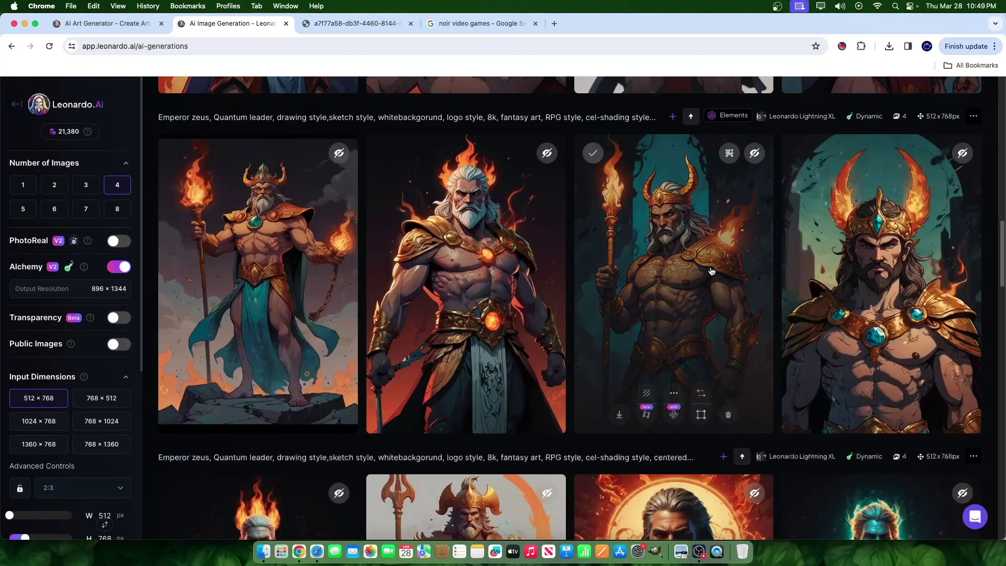
{"action": "left_click", "coordinate": [708, 270]}
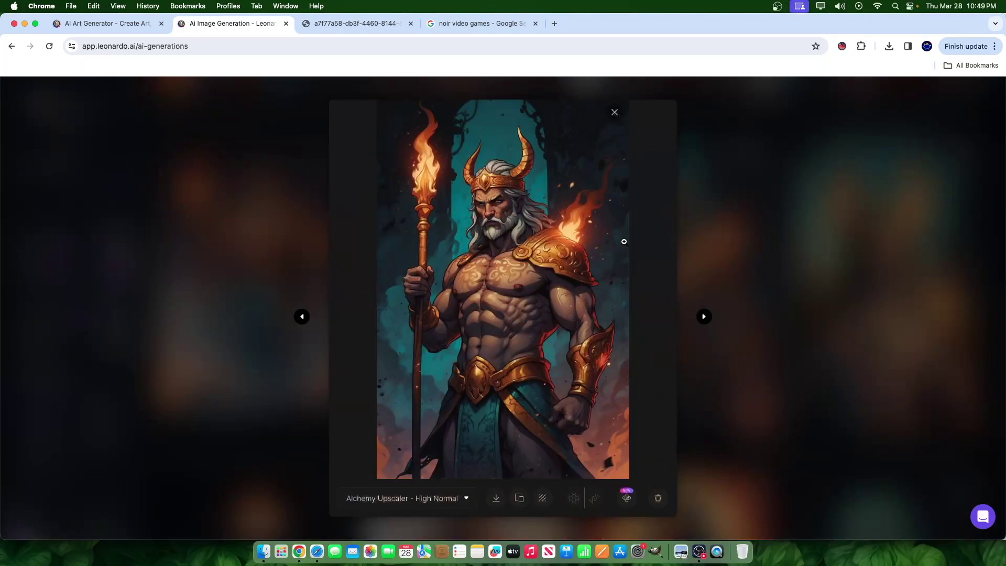
{"action": "left_click", "coordinate": [767, 224]}
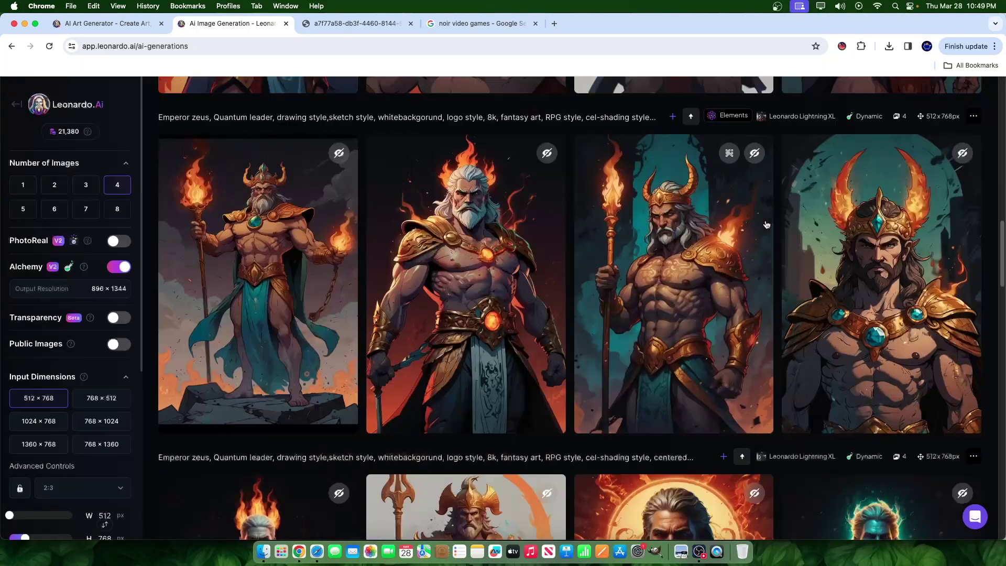
{"action": "scroll", "coordinate": [457, 474], "scroll_direction": "up", "scroll_amount": 10}
{"action": "scroll", "coordinate": [457, 474], "scroll_direction": "up", "scroll_amount": 4}
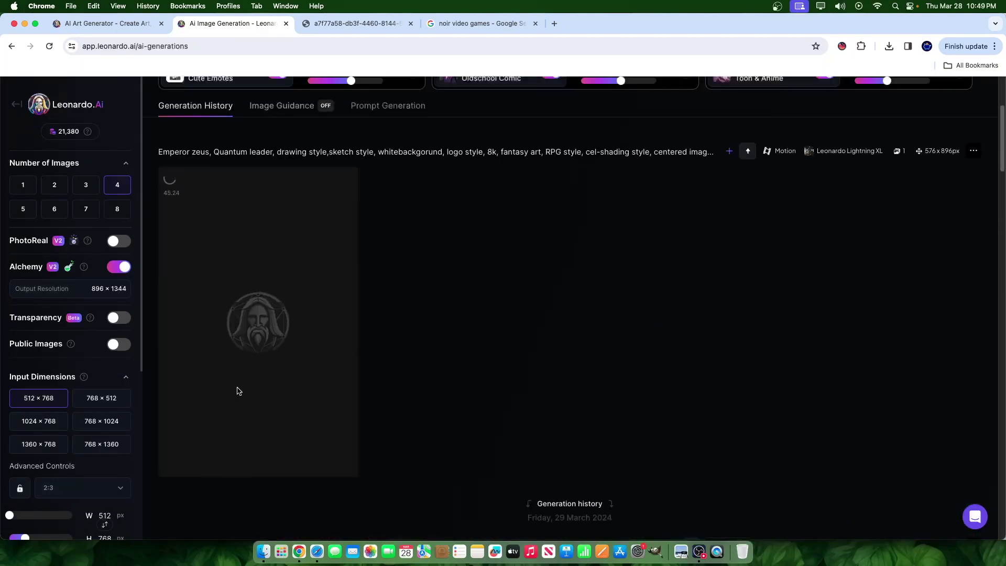
Step: Compare the original and Alchemy-upscaled versions of the Zeus raising two flaming hands, and inspect the upscaled version zoomed in
{"action": "scroll", "coordinate": [248, 209], "scroll_direction": "down", "scroll_amount": 12}
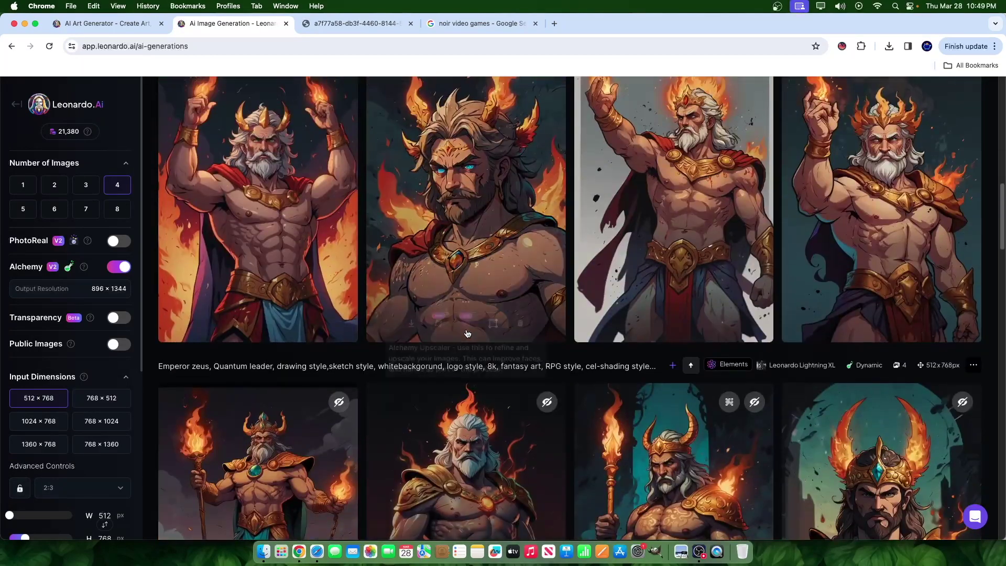
{"action": "left_click", "coordinate": [270, 162]}
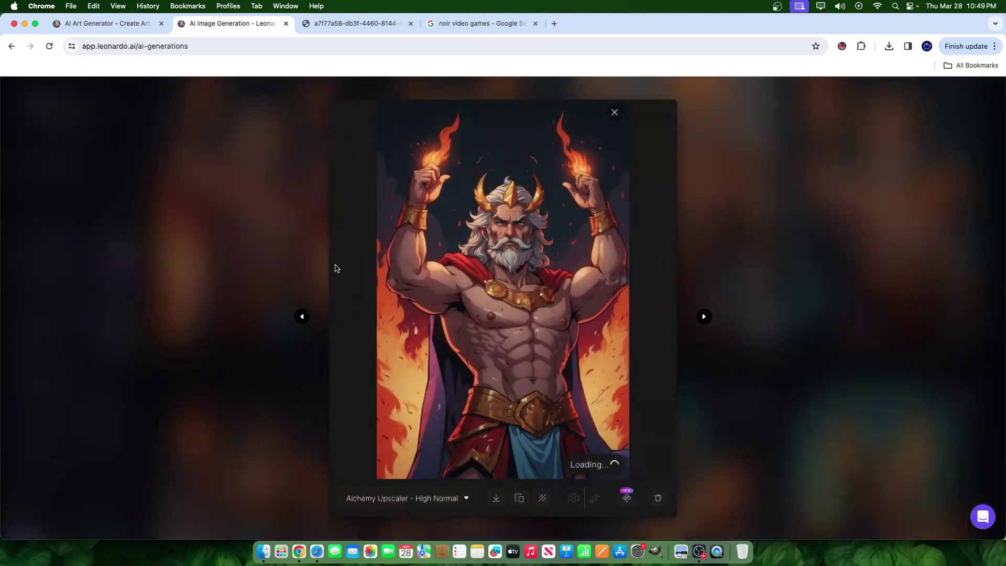
{"action": "left_click", "coordinate": [428, 499]}
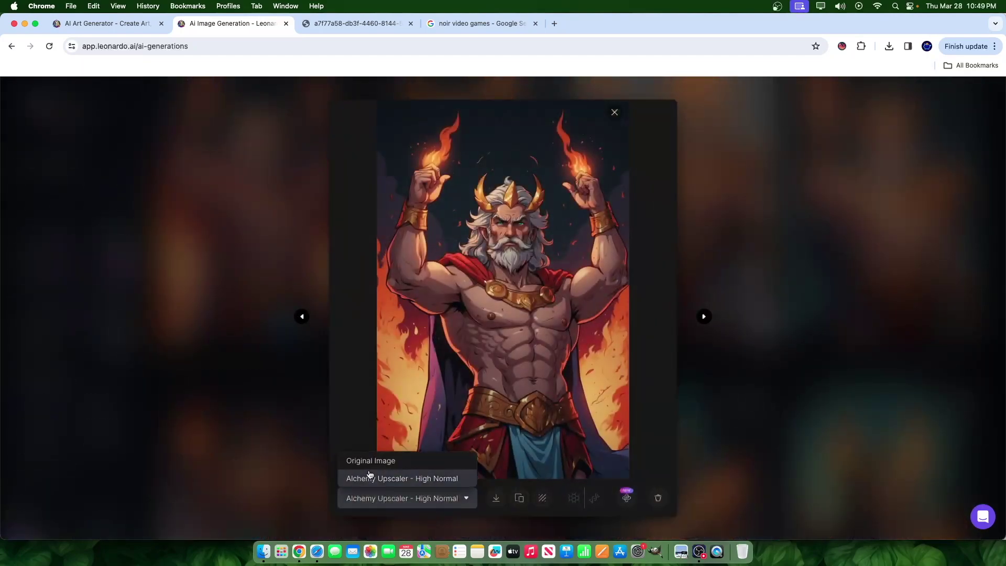
{"action": "left_click", "coordinate": [370, 459]}
{"action": "left_click", "coordinate": [401, 499]}
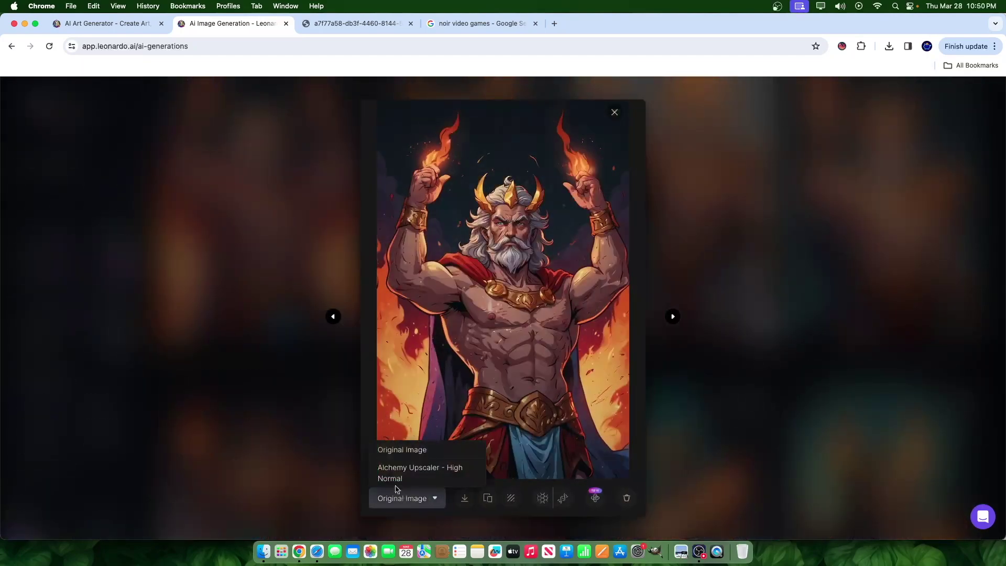
{"action": "left_click", "coordinate": [397, 480]}
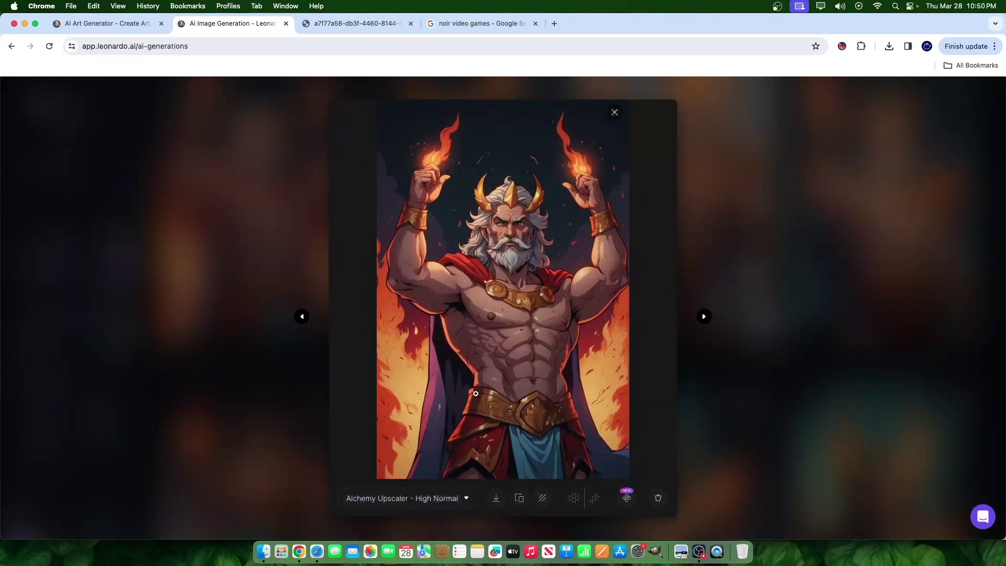
{"action": "left_click", "coordinate": [543, 282]}
{"action": "left_click", "coordinate": [522, 368]}
{"action": "left_click", "coordinate": [801, 411]}
Step: Play the finished motion video of the horned Zeus with the flaming staff
{"action": "scroll", "coordinate": [454, 430], "scroll_direction": "up", "scroll_amount": 10}
{"action": "scroll", "coordinate": [454, 430], "scroll_direction": "down", "scroll_amount": 1}
{"action": "left_click", "coordinate": [304, 366]}
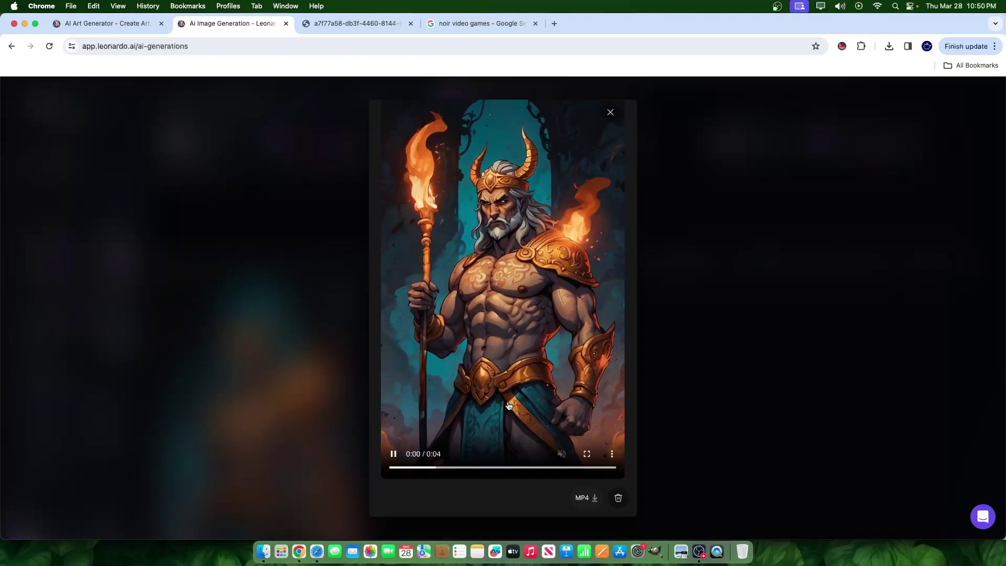
{"action": "left_click", "coordinate": [663, 467]}
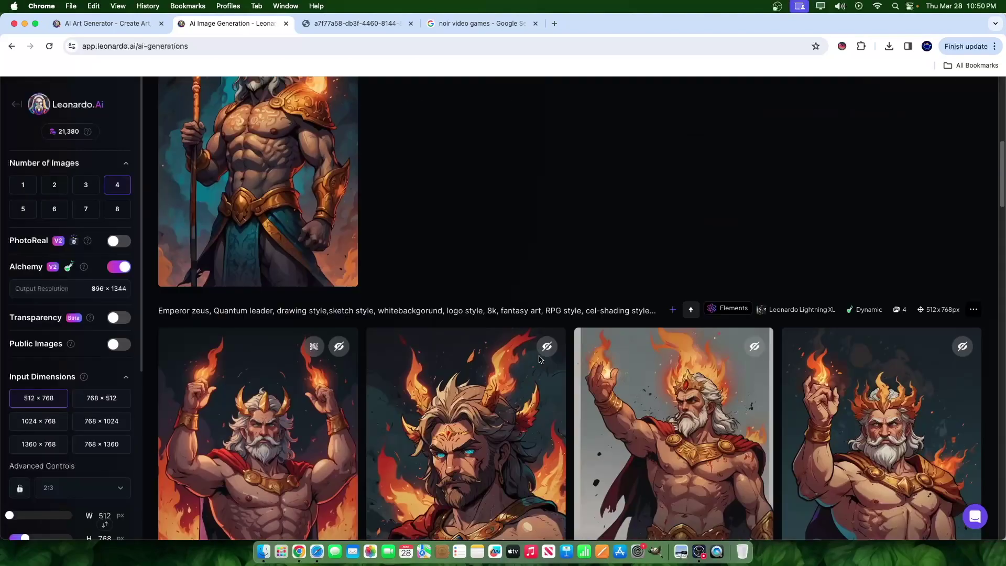
Step: View the upscaled still of the horned Zeus with the flaming staff again for comparison with its motion video
{"action": "scroll", "coordinate": [540, 359], "scroll_direction": "down", "scroll_amount": 8}
{"action": "left_click", "coordinate": [691, 368]}
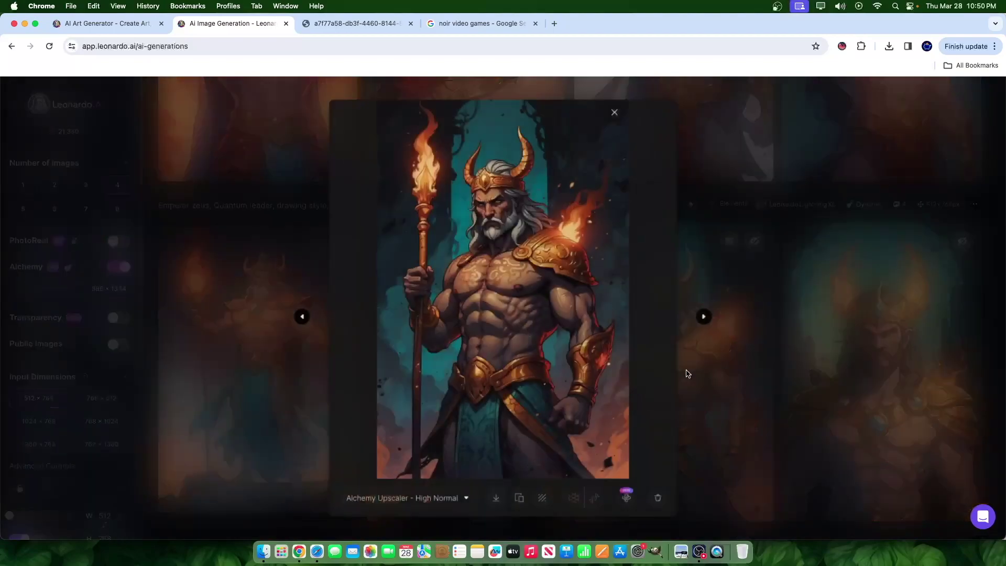
{"action": "left_click", "coordinate": [761, 376]}
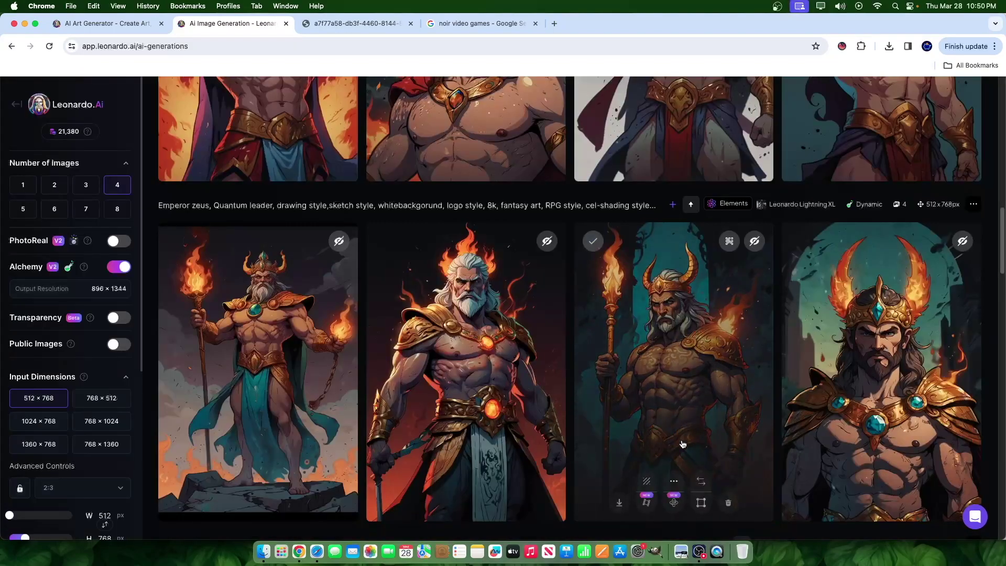
{"action": "left_click", "coordinate": [671, 404]}
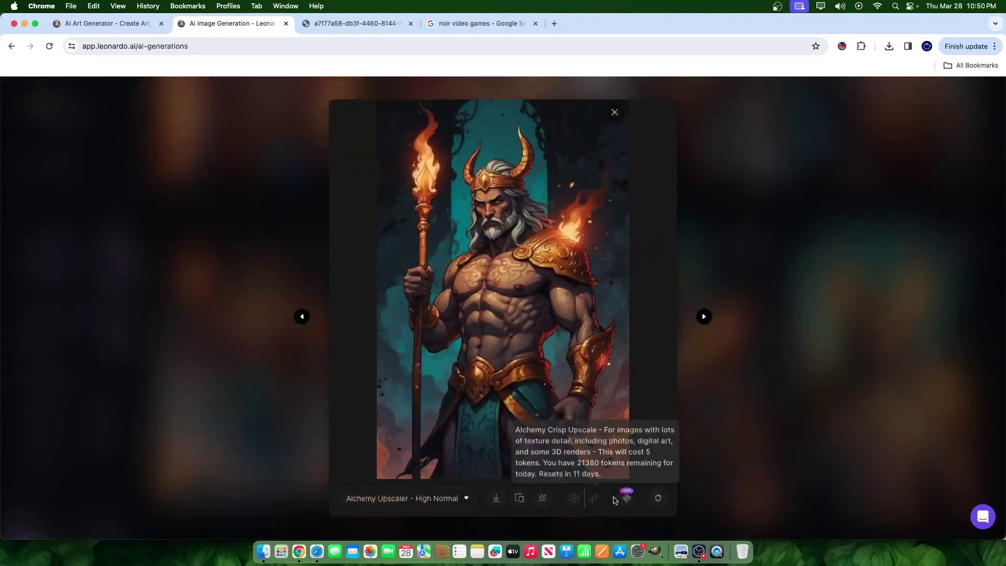
{"action": "left_click", "coordinate": [627, 498]}
{"action": "left_click", "coordinate": [678, 456]}
{"action": "left_click", "coordinate": [768, 431]}
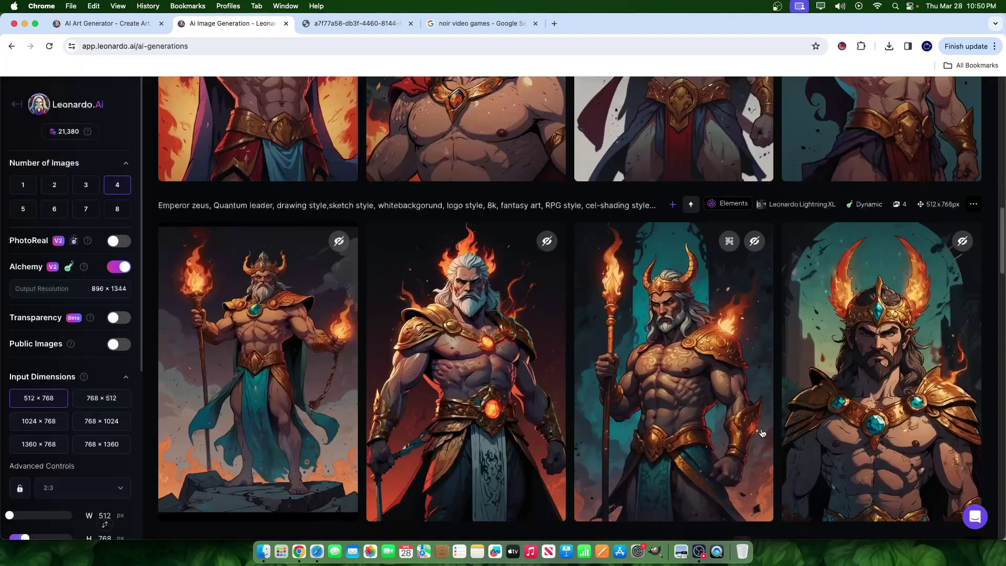
Step: Generate a private motion video from the horned Zeus with the flaming staff, using motion strength 1
{"action": "mouse_move", "coordinate": [645, 507]}
{"action": "left_click", "coordinate": [647, 505]}
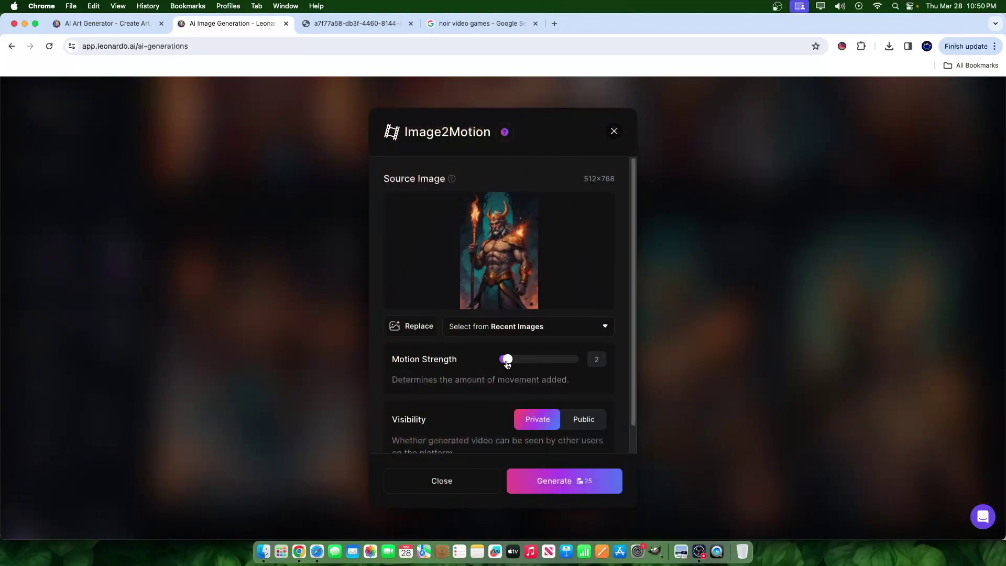
{"action": "scroll", "coordinate": [514, 393], "scroll_direction": "down", "scroll_amount": 1}
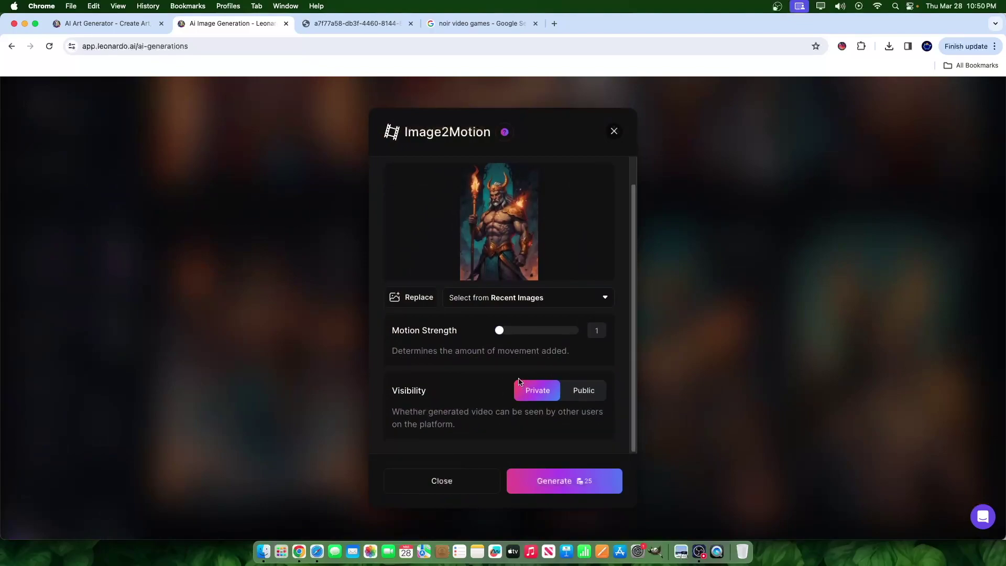
{"action": "left_click", "coordinate": [561, 479]}
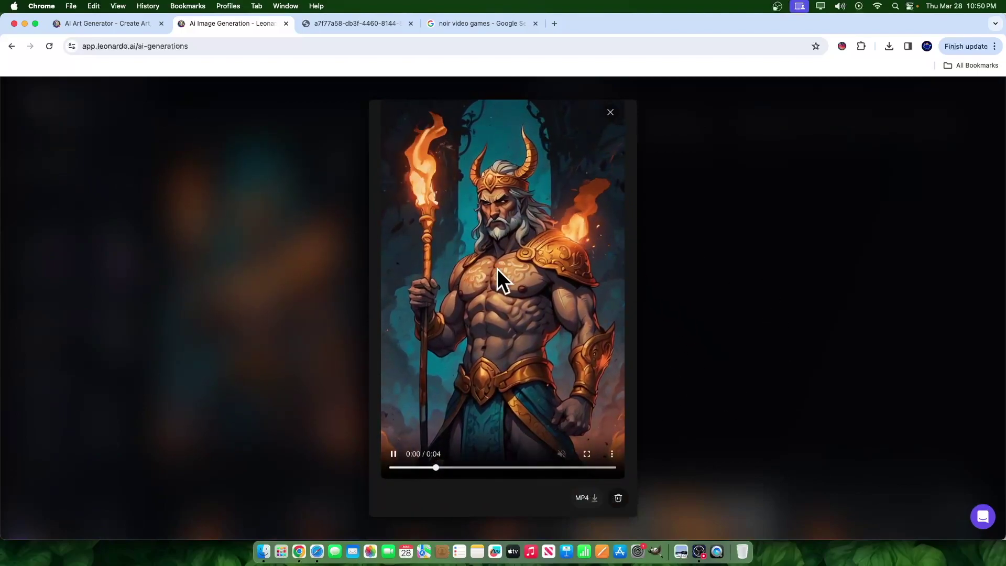
Step: Finish watching the first horned Zeus video and check the progress of the new motion generation
{"action": "left_click", "coordinate": [690, 294]}
{"action": "scroll", "coordinate": [348, 332], "scroll_direction": "up", "scroll_amount": 5}
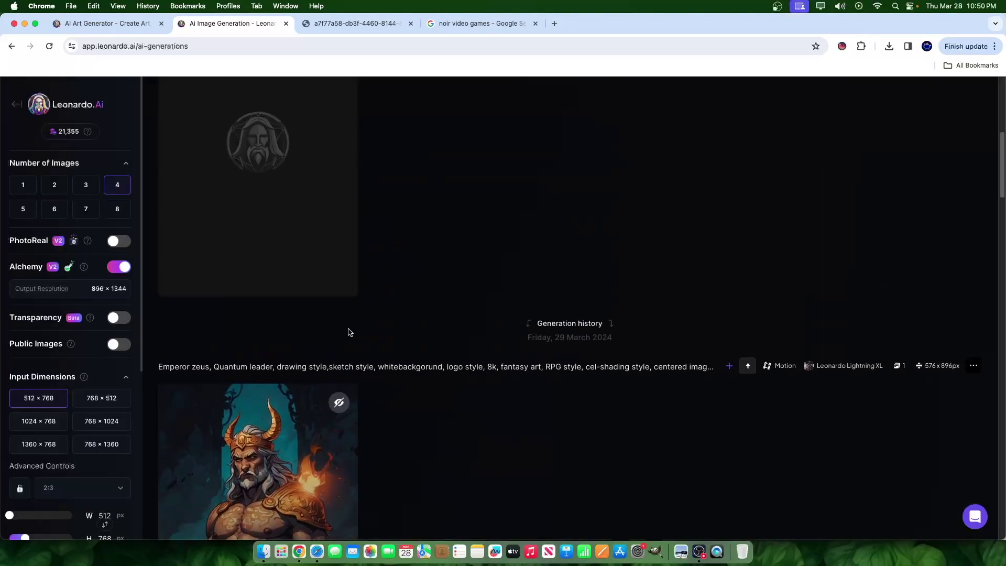
{"action": "scroll", "coordinate": [281, 360], "scroll_direction": "down", "scroll_amount": 4}
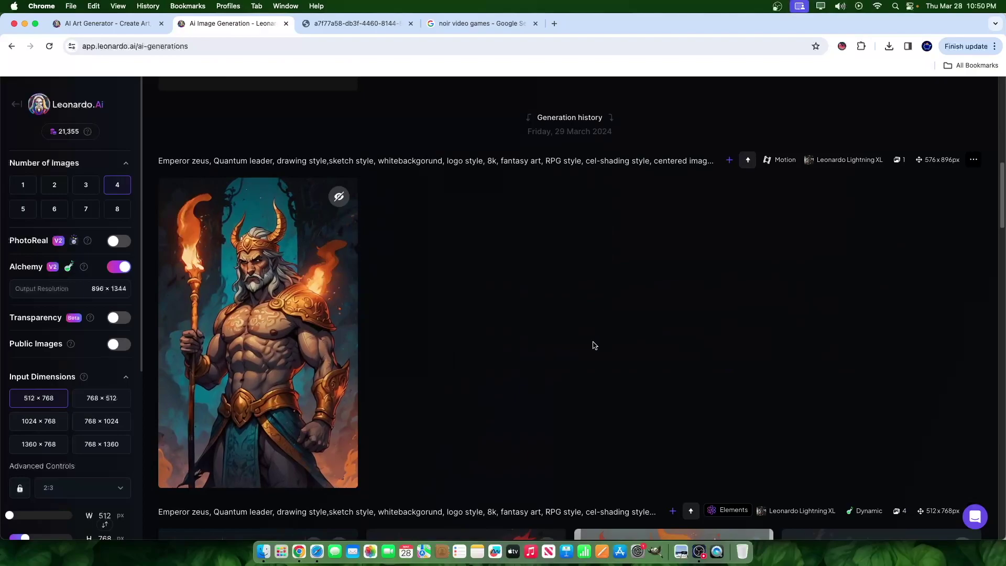
Step: Compare the Zeus images made with Elements to those made without, viewing the bearded figure before the glowing disc at large size
{"action": "scroll", "coordinate": [593, 344], "scroll_direction": "down", "scroll_amount": 10}
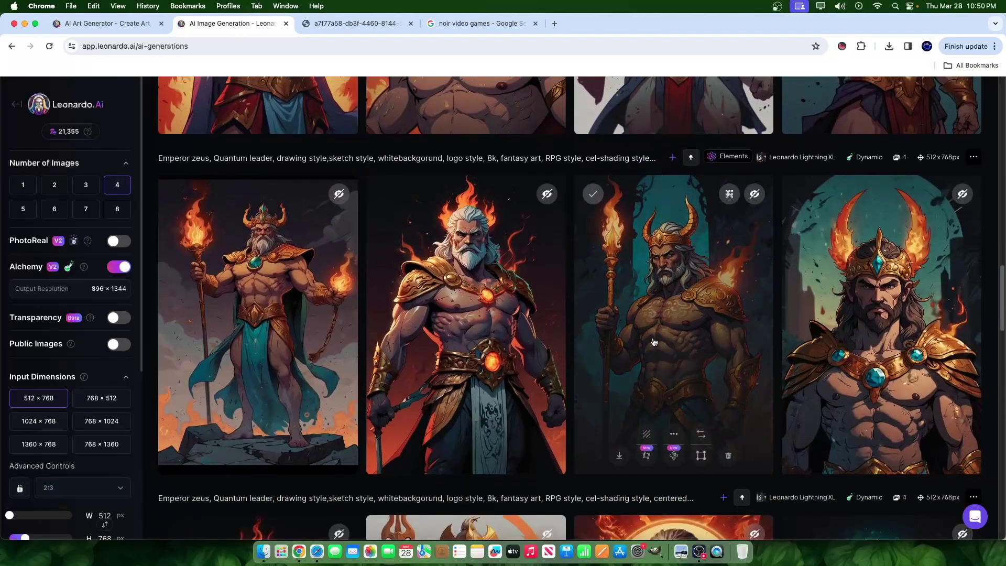
{"action": "scroll", "coordinate": [608, 287], "scroll_direction": "down", "scroll_amount": 3}
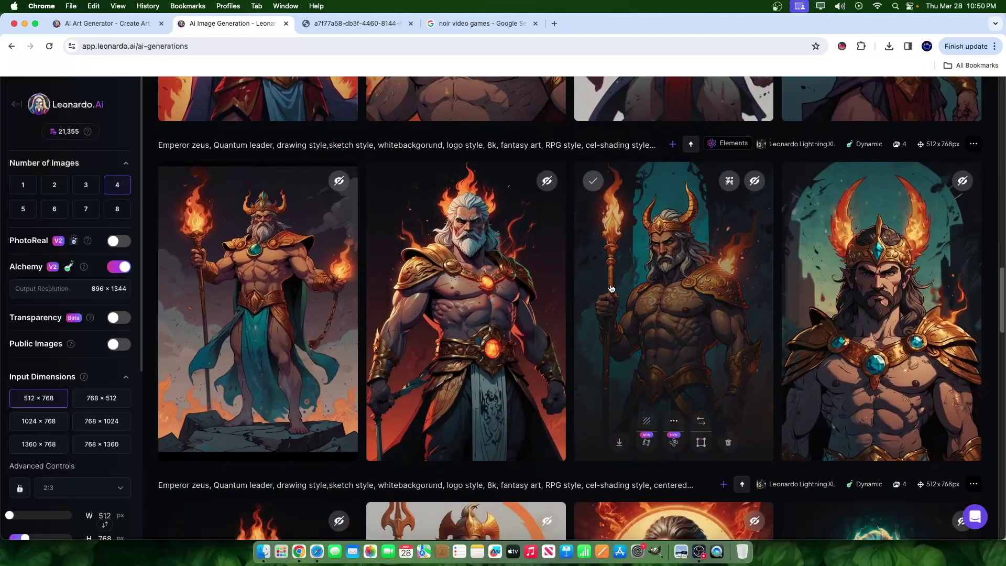
{"action": "scroll", "coordinate": [594, 234], "scroll_direction": "down", "scroll_amount": 5}
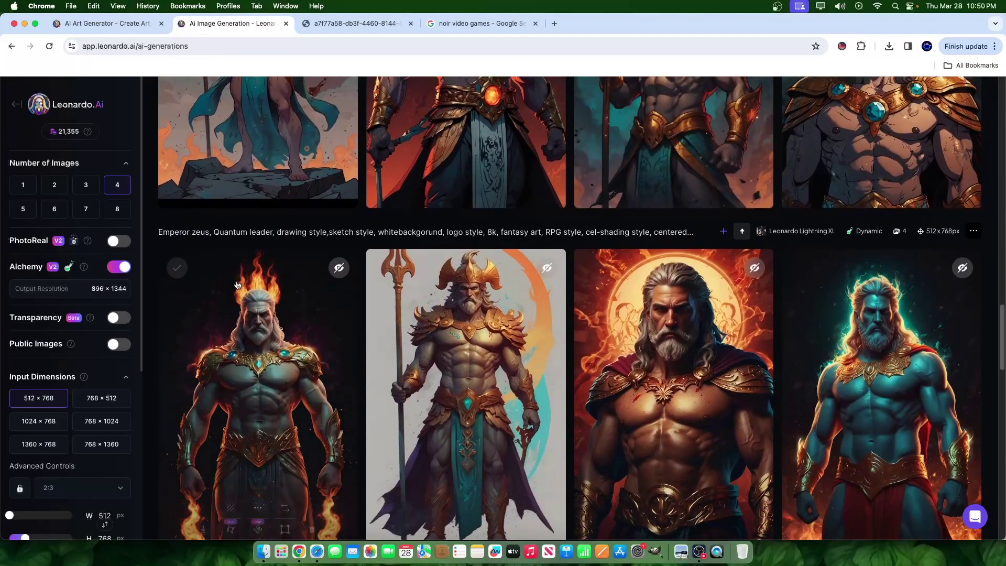
{"action": "scroll", "coordinate": [528, 328], "scroll_direction": "down", "scroll_amount": 6}
{"action": "scroll", "coordinate": [522, 328], "scroll_direction": "up", "scroll_amount": 5}
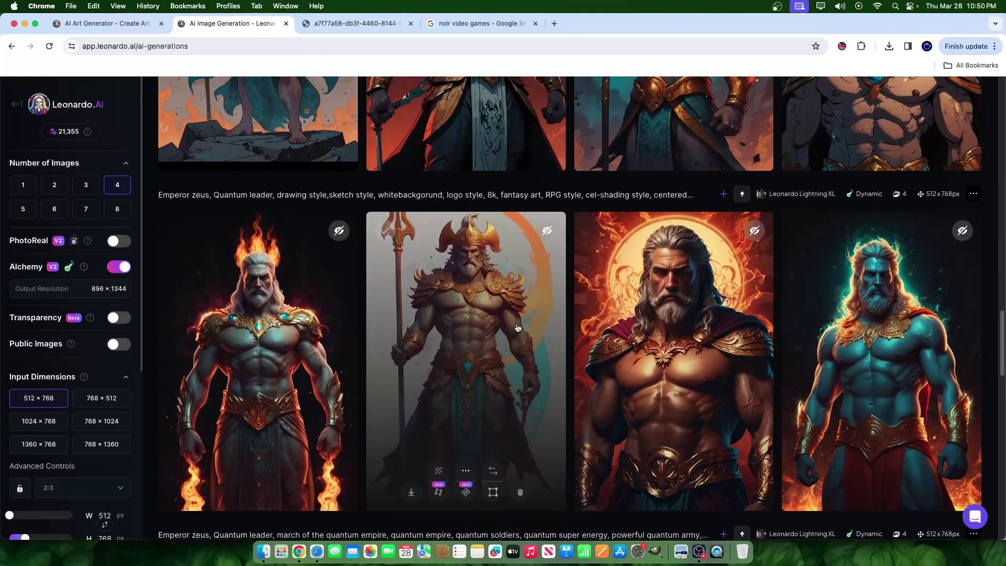
{"action": "left_click", "coordinate": [594, 322]}
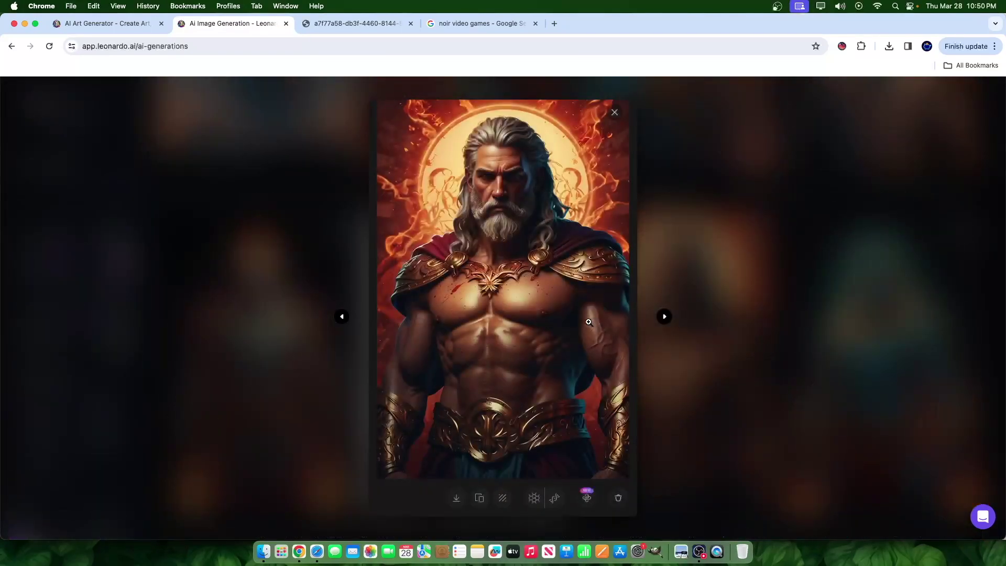
{"action": "left_click", "coordinate": [725, 209]}
{"action": "scroll", "coordinate": [587, 445], "scroll_direction": "down", "scroll_amount": 10}
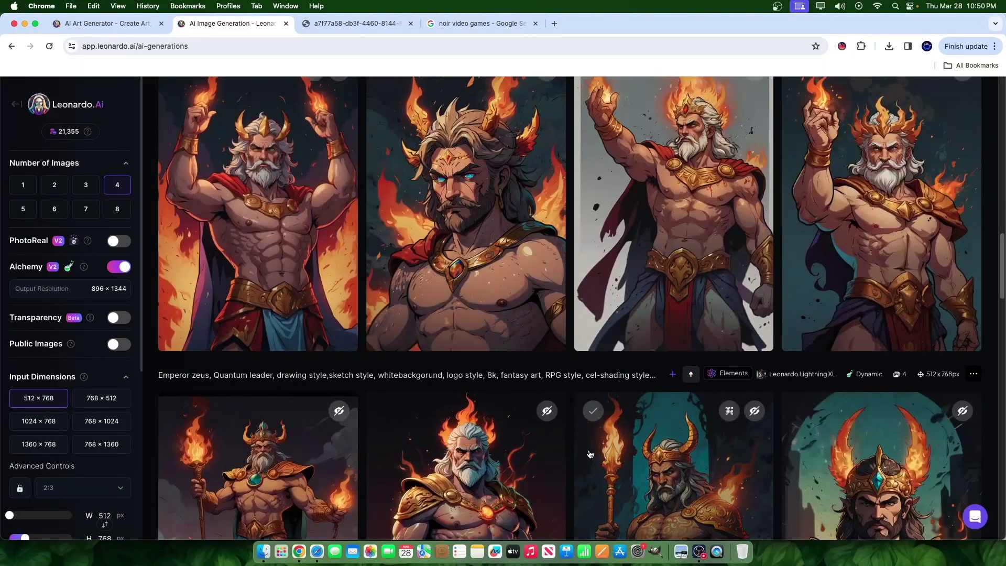
{"action": "scroll", "coordinate": [405, 405], "scroll_direction": "up", "scroll_amount": 10}
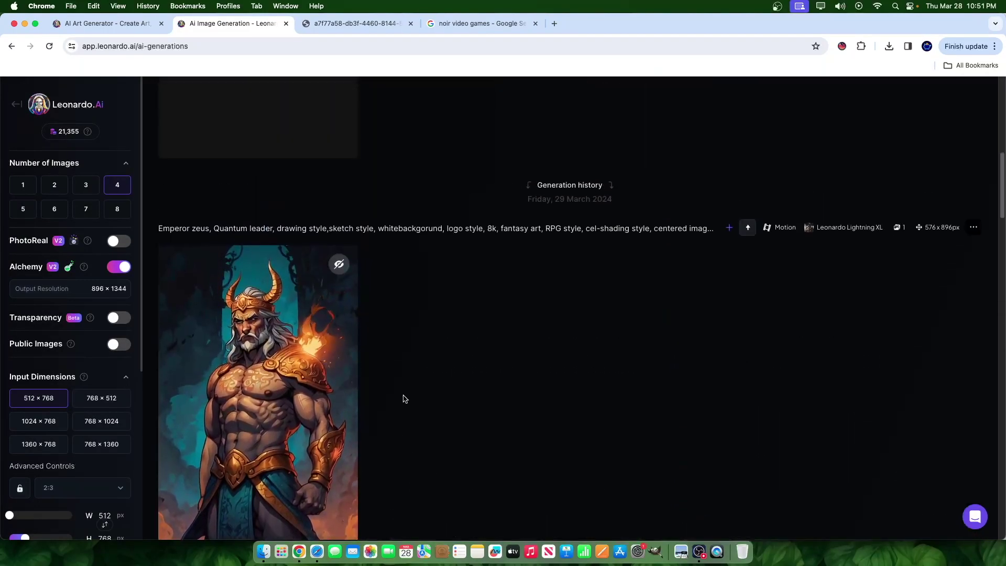
{"action": "scroll", "coordinate": [404, 400], "scroll_direction": "down", "scroll_amount": 10}
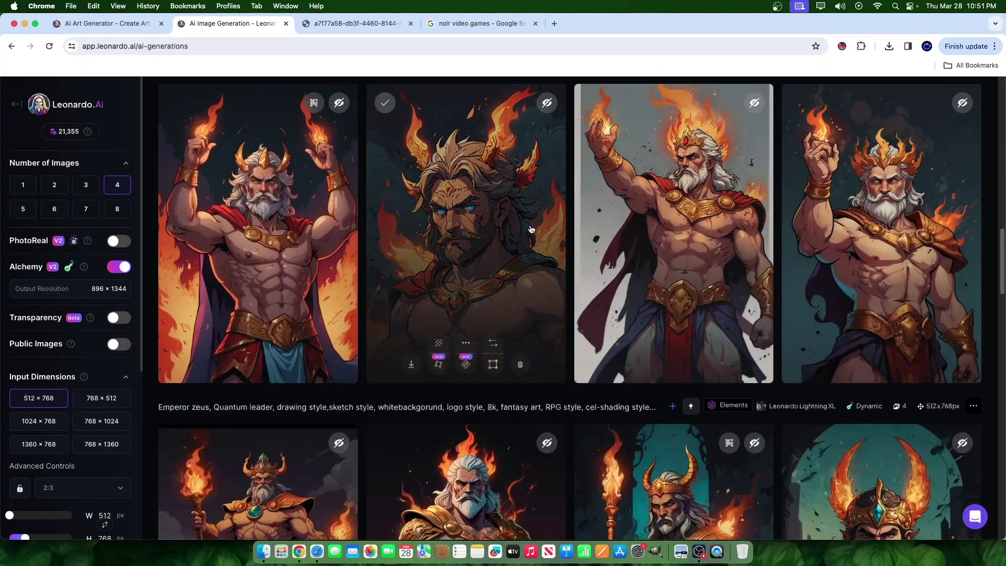
{"action": "left_click", "coordinate": [257, 363]}
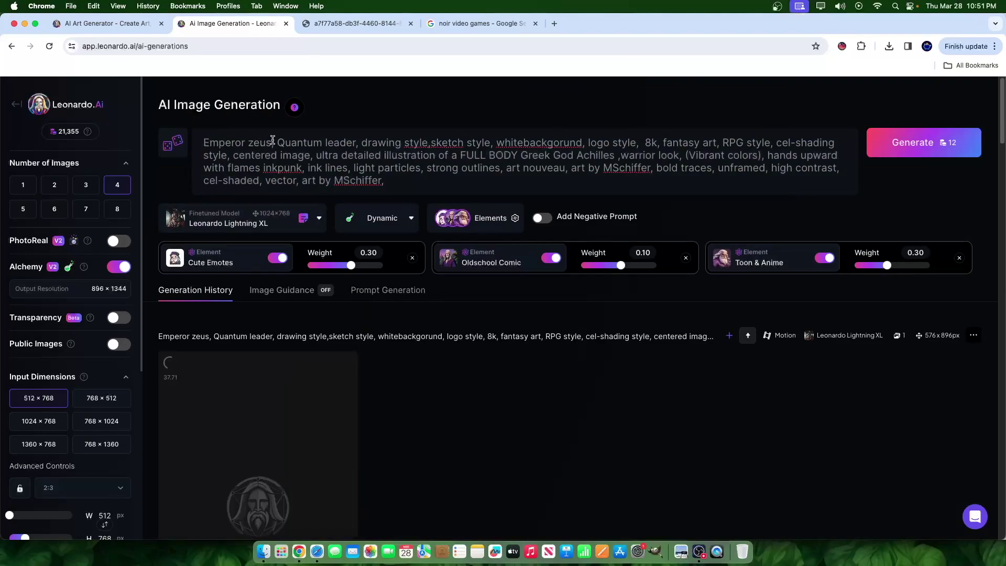
Step: Replace "Emperor zeus," at the start of the image prompt with "Greek God Superhero"
{"action": "left_click_drag", "start_coordinate": [272, 140], "coordinate": [123, 120]}
{"action": "type", "text": "Greek G"}
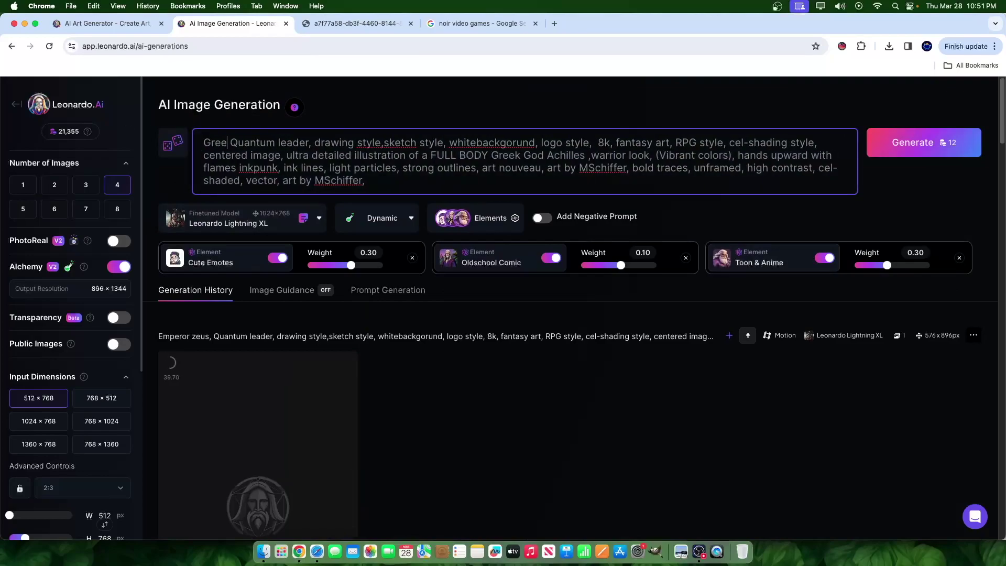
{"action": "type", "text": "od Super"}
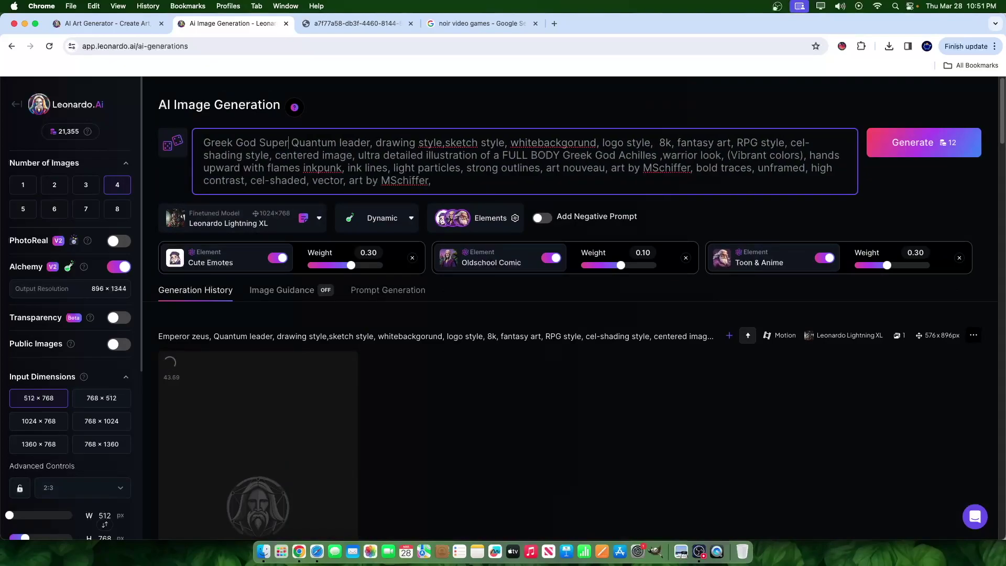
{"action": "type", "text": "hero"}
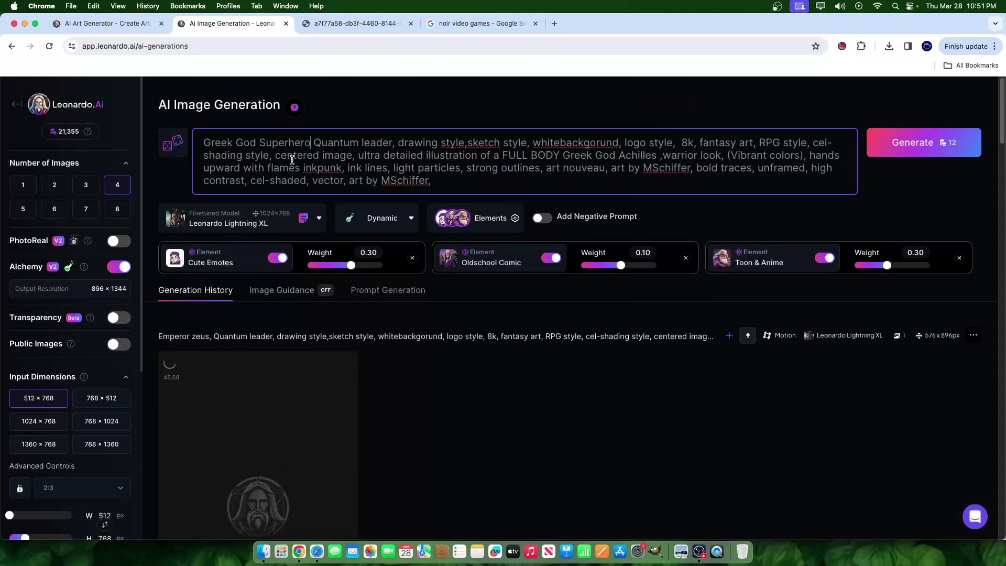
Step: Remove "Quantum leader" from the image prompt, keeping the comma after "Superhero"
{"action": "left_click_drag", "start_coordinate": [373, 141], "coordinate": [393, 139]}
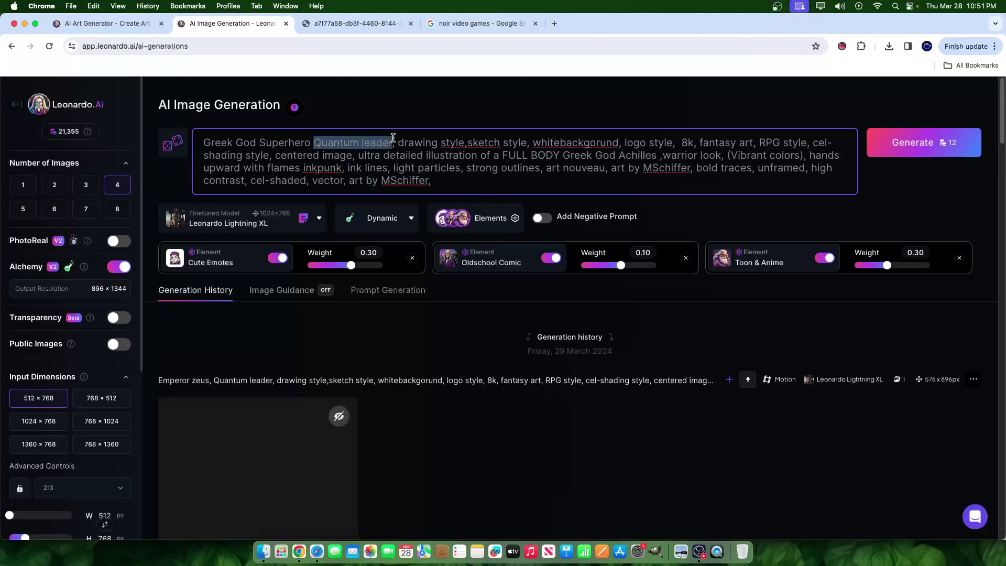
{"action": "key", "text": "BackSpace"}
Step: Play the newest motion video of the horned Zeus at large size, close it and return to the image prompt
{"action": "scroll", "coordinate": [461, 346], "scroll_direction": "down", "scroll_amount": 3}
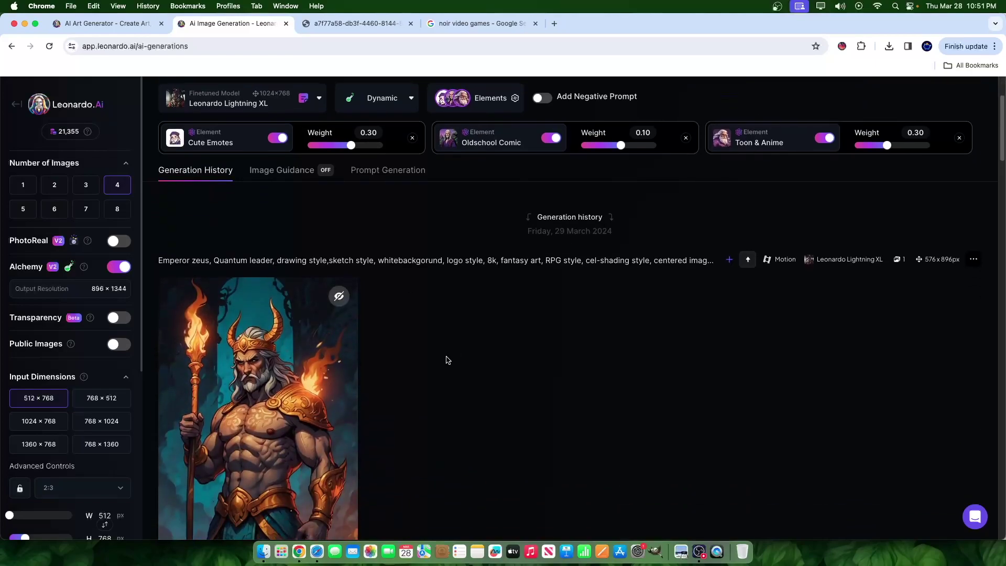
{"action": "scroll", "coordinate": [446, 360], "scroll_direction": "down", "scroll_amount": 3}
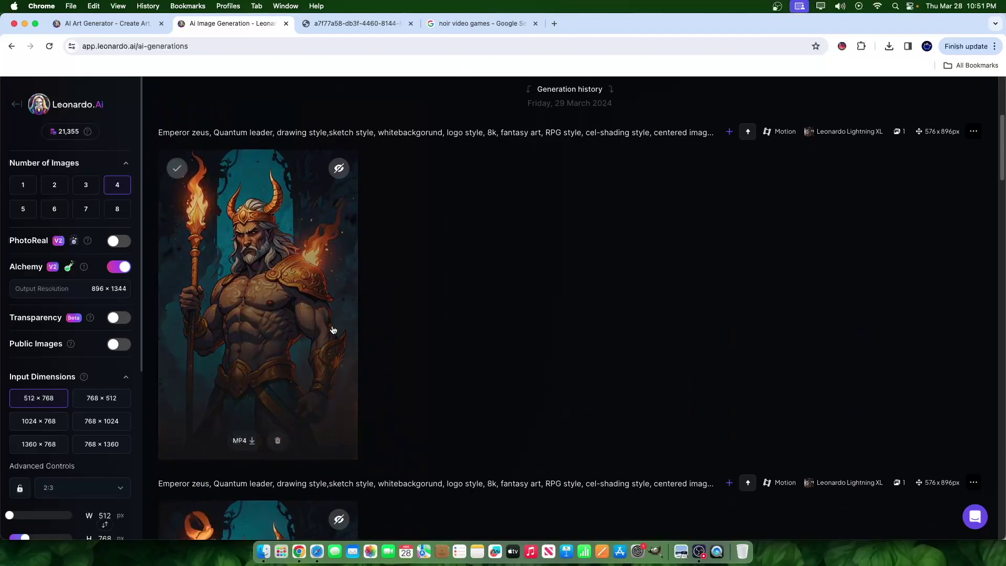
{"action": "left_click", "coordinate": [334, 330]}
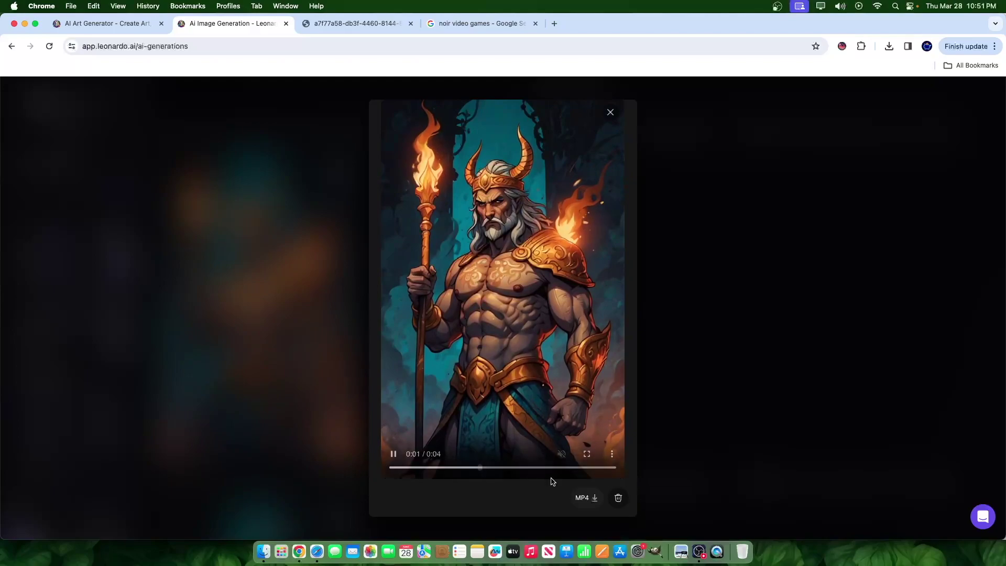
{"action": "left_click", "coordinate": [717, 454]}
{"action": "scroll", "coordinate": [579, 348], "scroll_direction": "up", "scroll_amount": 5}
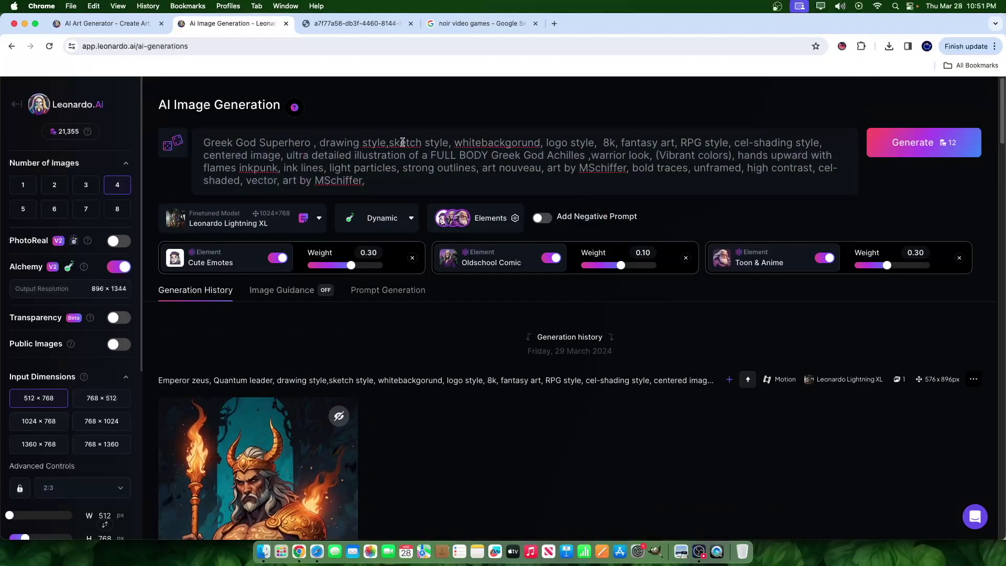
Step: Split "whitebackgorund" in the prompt into "white backgorund", clearing any stray characters
{"action": "left_click", "coordinate": [485, 142]}
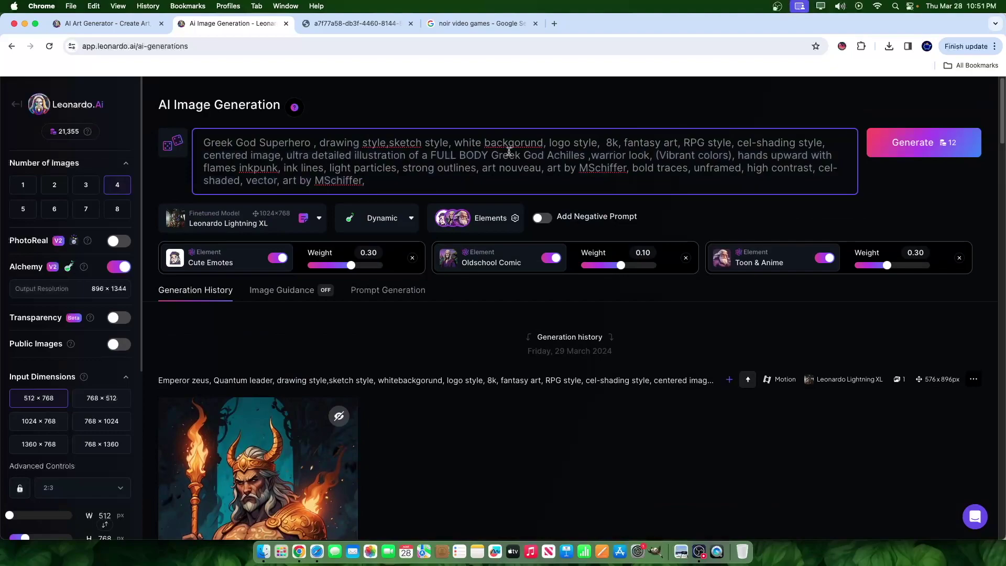
{"action": "type", "text": "ffire"}
{"action": "key", "text": "BackSpace"}
{"action": "key", "text": "BackSpace"}
{"action": "key", "text": "BackSpace"}
{"action": "key", "text": "BackSpace"}
{"action": "key", "text": "BackSpace"}
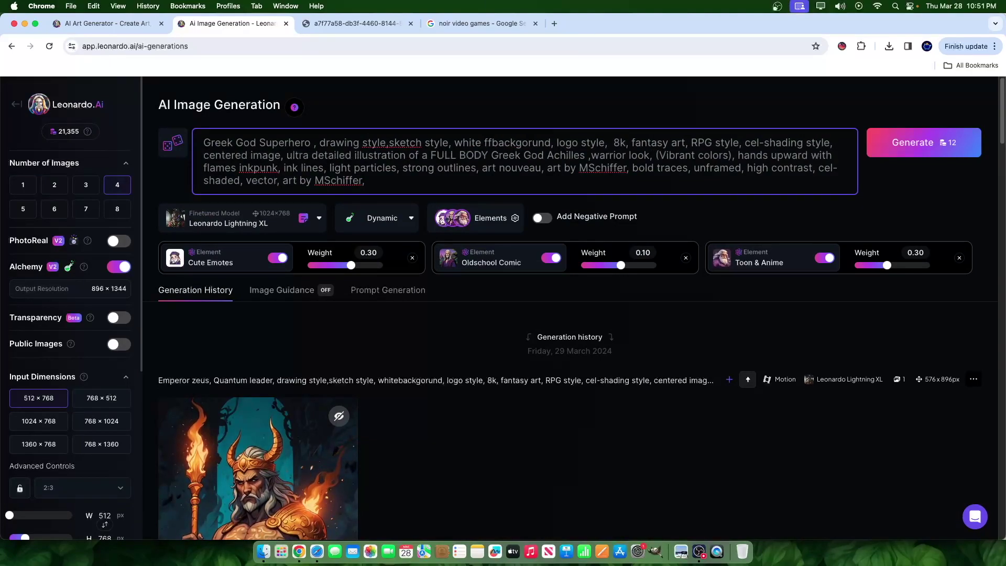
Step: Search the page for "fire", "flame" and "orange" to find what in the prompt causes the flames
{"action": "key", "text": "super+f"}
{"action": "type", "text": "fire"}
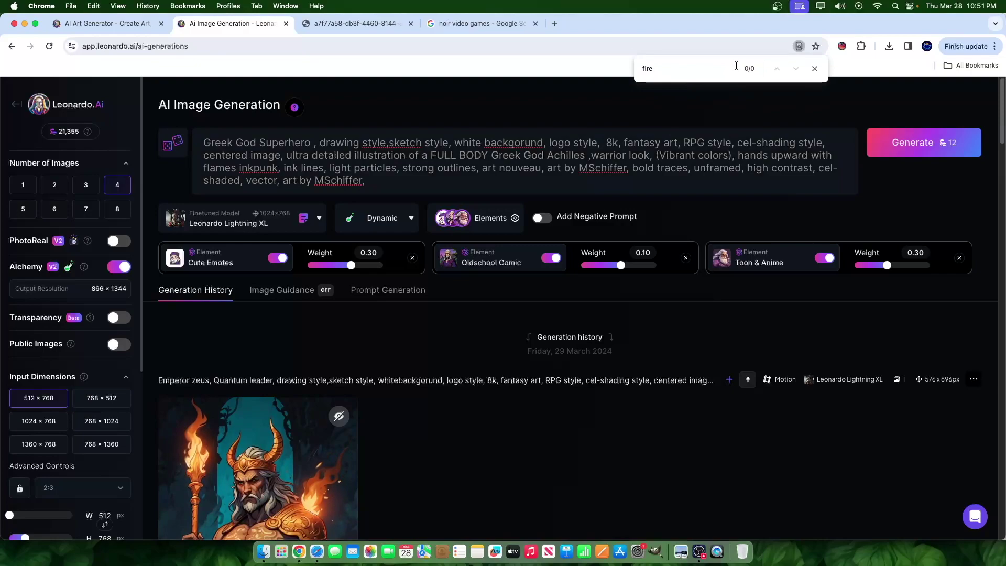
{"action": "left_click_drag", "start_coordinate": [289, 155], "coordinate": [598, 169]}
{"action": "left_click", "coordinate": [676, 69]}
{"action": "key", "text": "super+a"}
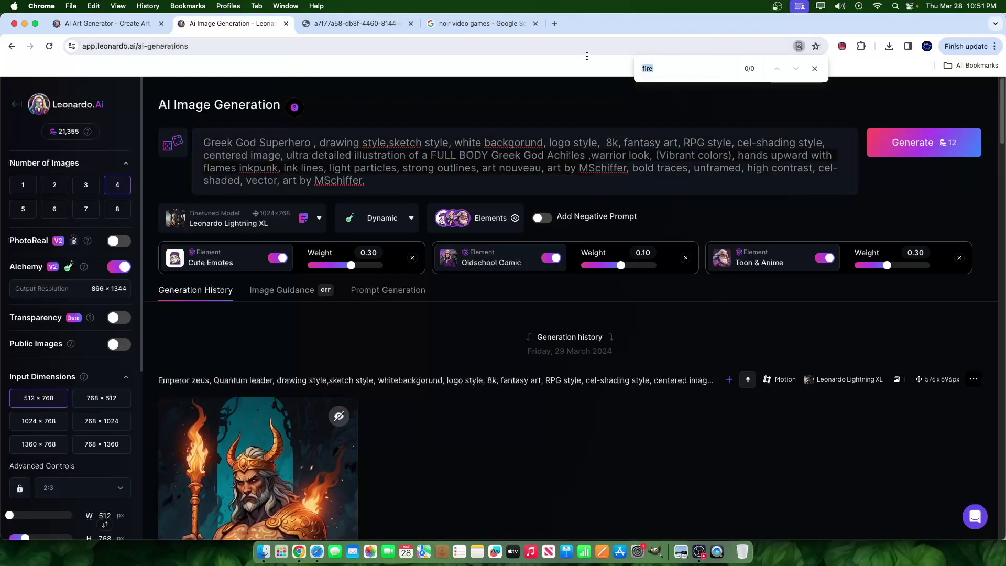
{"action": "type", "text": "flame"}
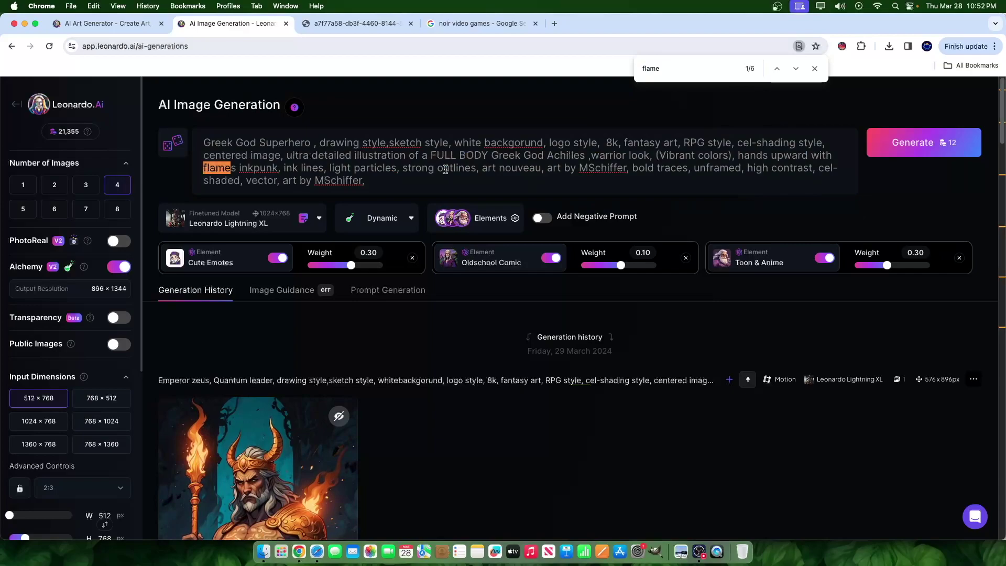
{"action": "double_click", "coordinate": [655, 68]}
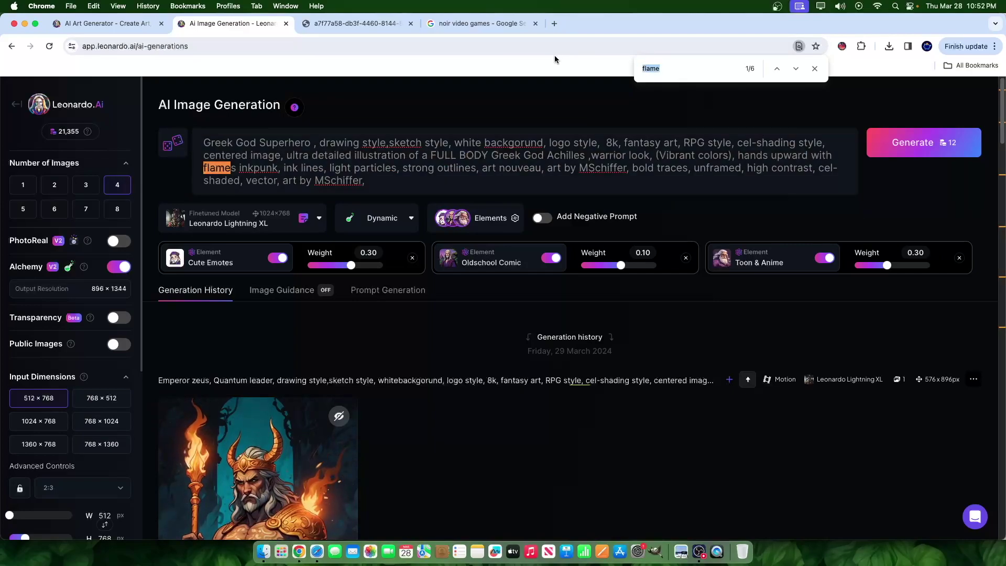
{"action": "type", "text": "orange"}
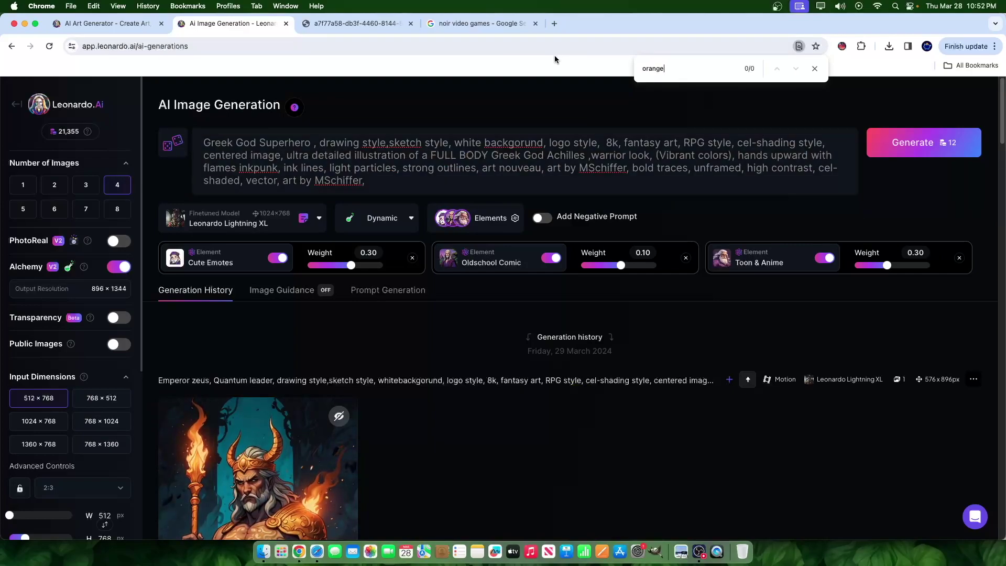
Step: Insert "Green" before "flames" in the prompt and add "WILDFIRE" at its end
{"action": "left_click", "coordinate": [207, 170]}
{"action": "type", "text": "Green"}
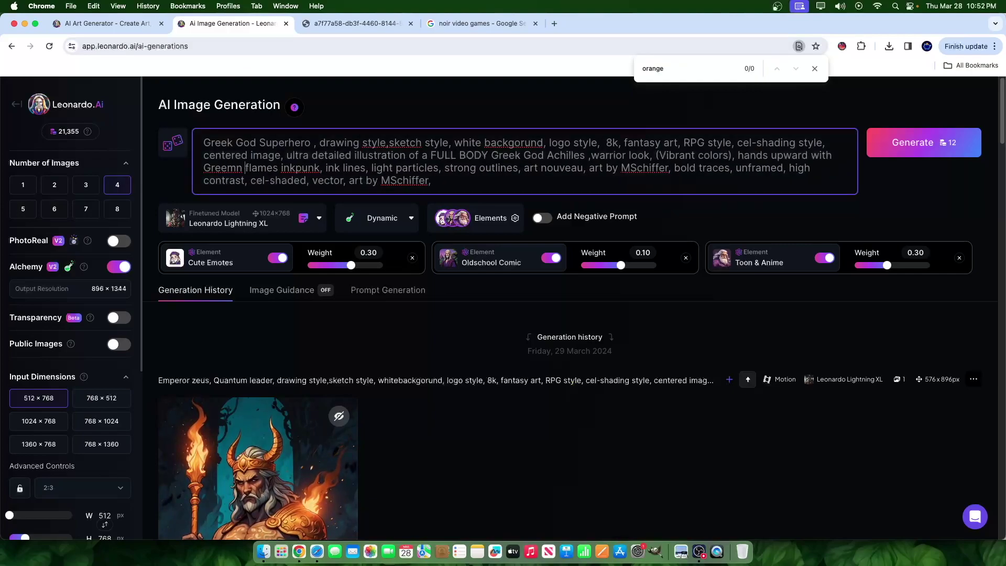
{"action": "key", "text": "BackSpace"}
{"action": "type", "text": "n"}
{"action": "key", "text": "super+Down"}
{"action": "type", "text": "WILDFIRE"}
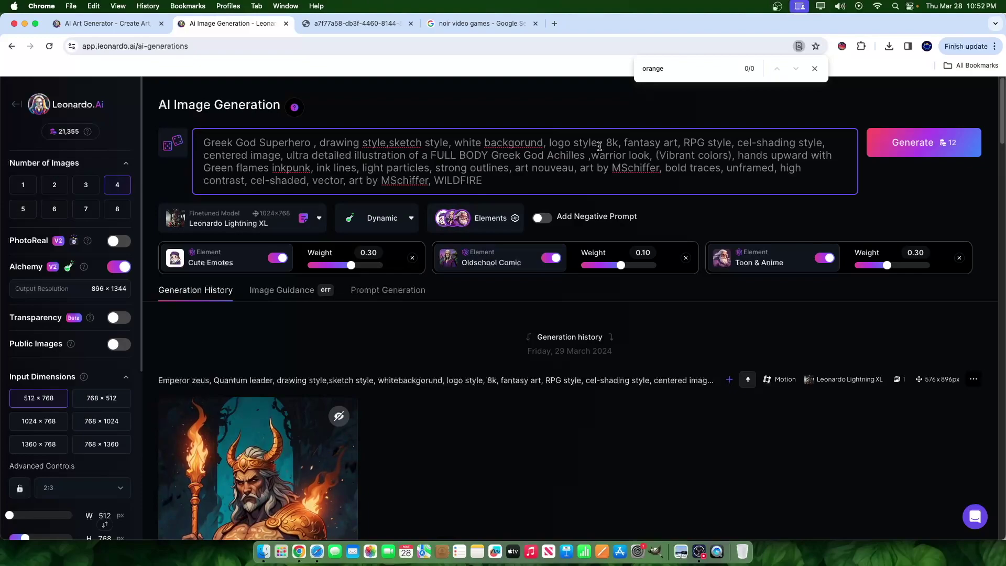
Step: Remove "8k," and "RPG style," from the prompt along with the leftover spaces and comma
{"action": "left_click", "coordinate": [622, 142]}
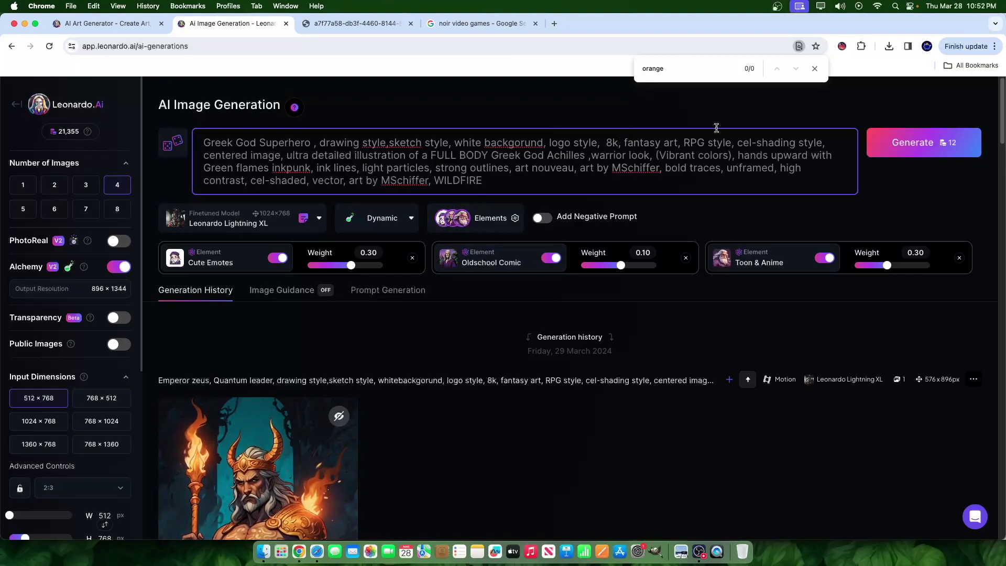
{"action": "key", "text": "BackSpace"}
{"action": "key", "text": "BackSpace"}
{"action": "key", "text": "BackSpace"}
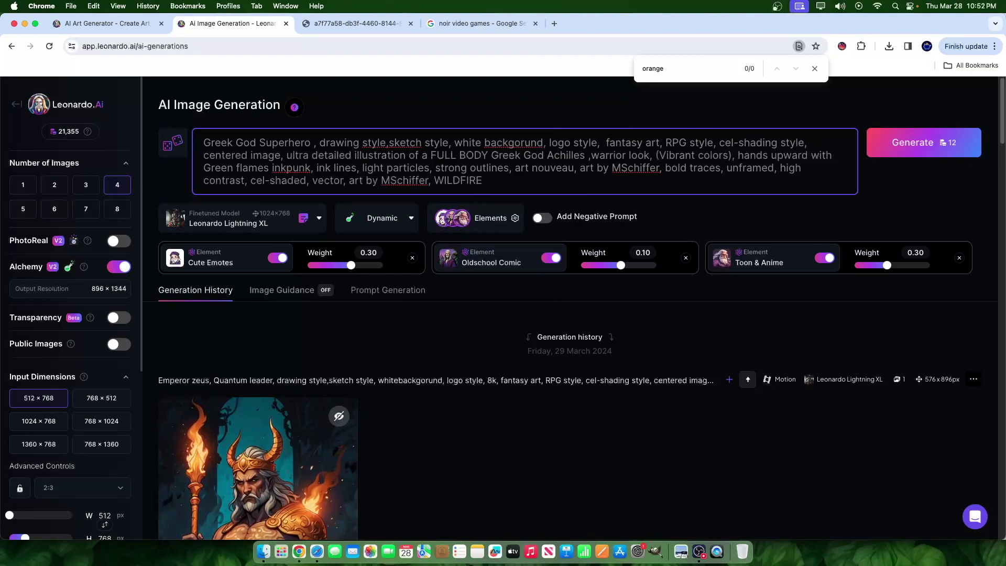
{"action": "key", "text": "BackSpace"}
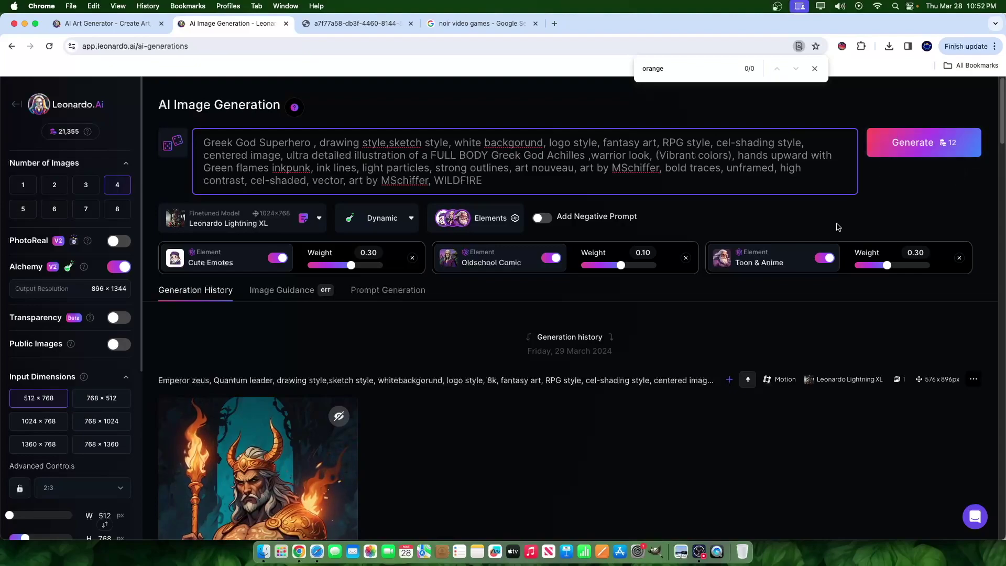
{"action": "left_click_drag", "start_coordinate": [662, 142], "coordinate": [712, 141]}
{"action": "key", "text": "BackSpace"}
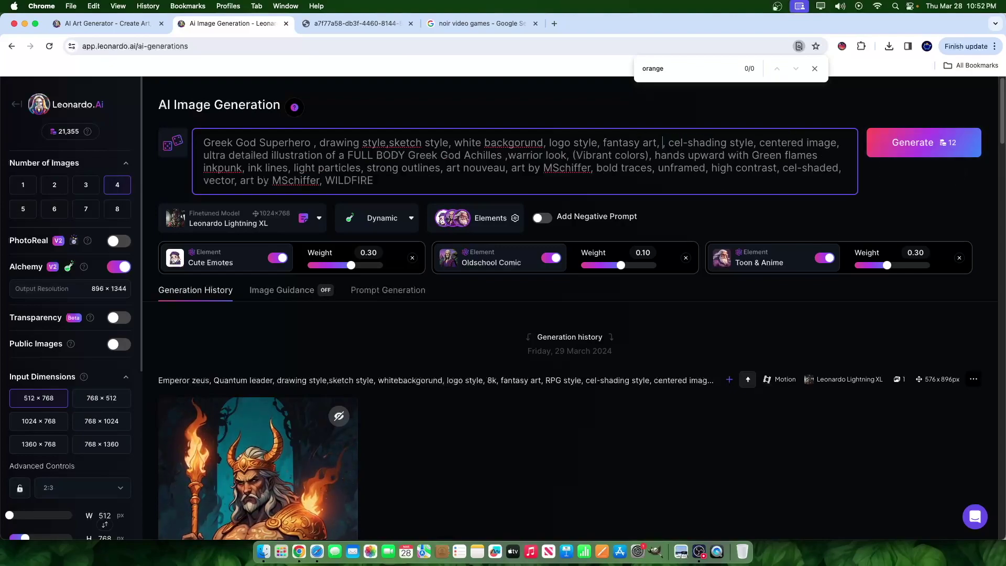
{"action": "left_click", "coordinate": [667, 138]}
{"action": "key", "text": "BackSpace"}
{"action": "key", "text": "BackSpace"}
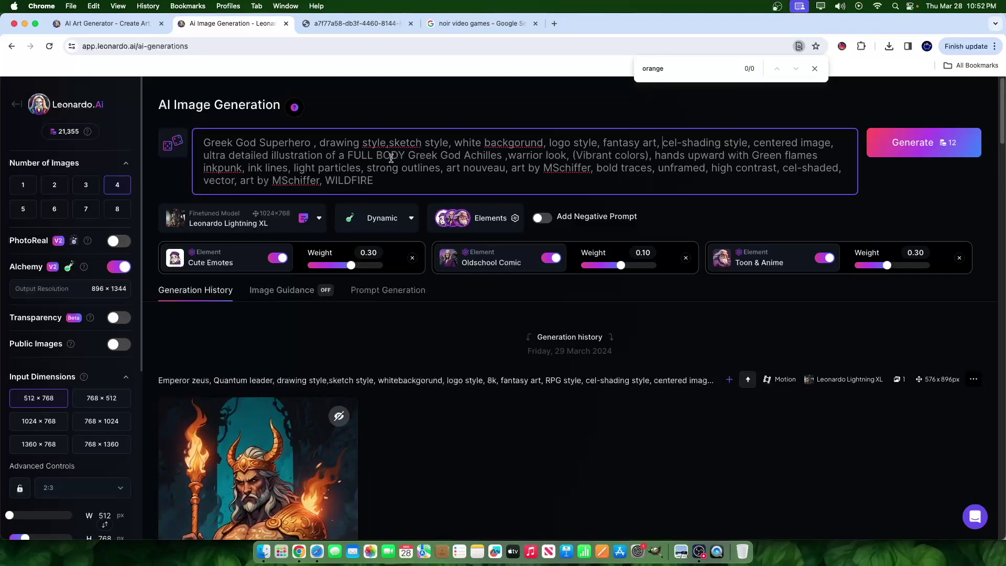
Step: Delete "Greek God Achilles" after "FULL BODY" and replace the opening "Greek God" with "Spartan soldier"
{"action": "left_click_drag", "start_coordinate": [409, 155], "coordinate": [501, 155]}
{"action": "key", "text": "BackSpace"}
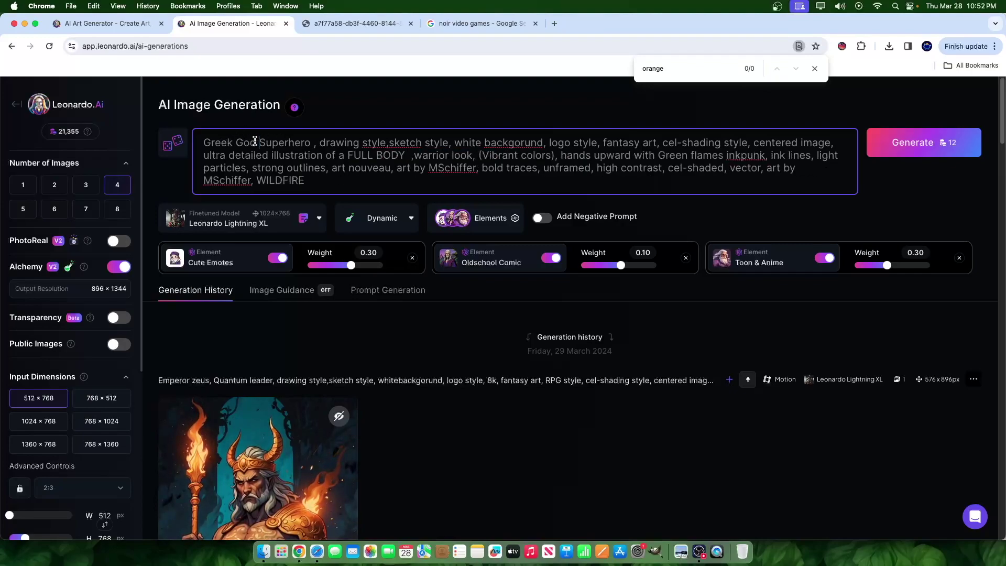
{"action": "left_click_drag", "start_coordinate": [259, 141], "coordinate": [177, 143]}
{"action": "key", "text": "BackSpace"}
{"action": "type", "text": "Spa"}
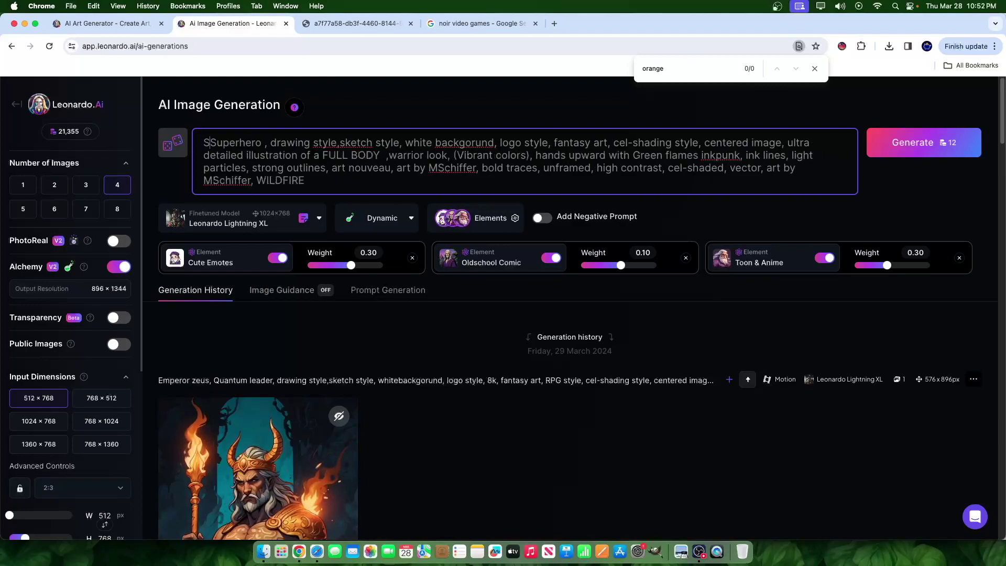
{"action": "type", "text": "rtan soldier"}
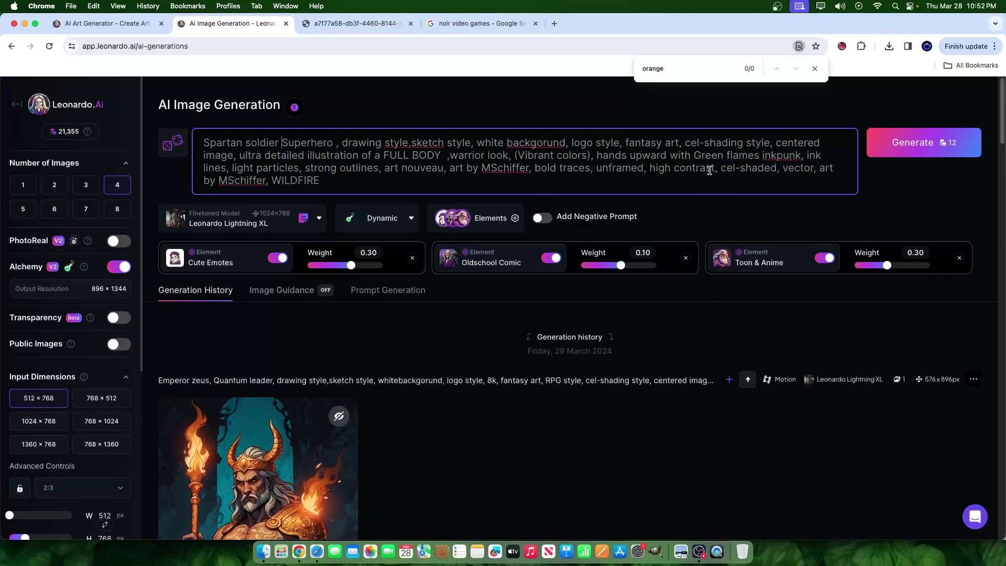
Step: Append "Amazing Poster Art, Fire style presence, Power of the tiger" to the prompt and delete "white backgorund,"
{"action": "left_click", "coordinate": [560, 183]}
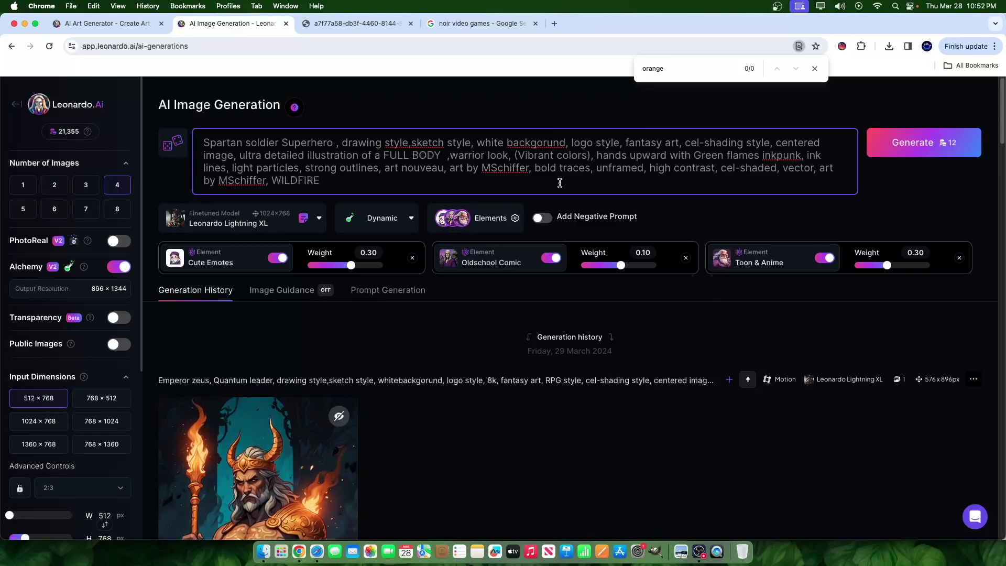
{"action": "type", "text": "Amazing Poster Art,"}
{"action": "left_click_drag", "start_coordinate": [569, 142], "coordinate": [480, 142]}
{"action": "key", "text": "BackSpace"}
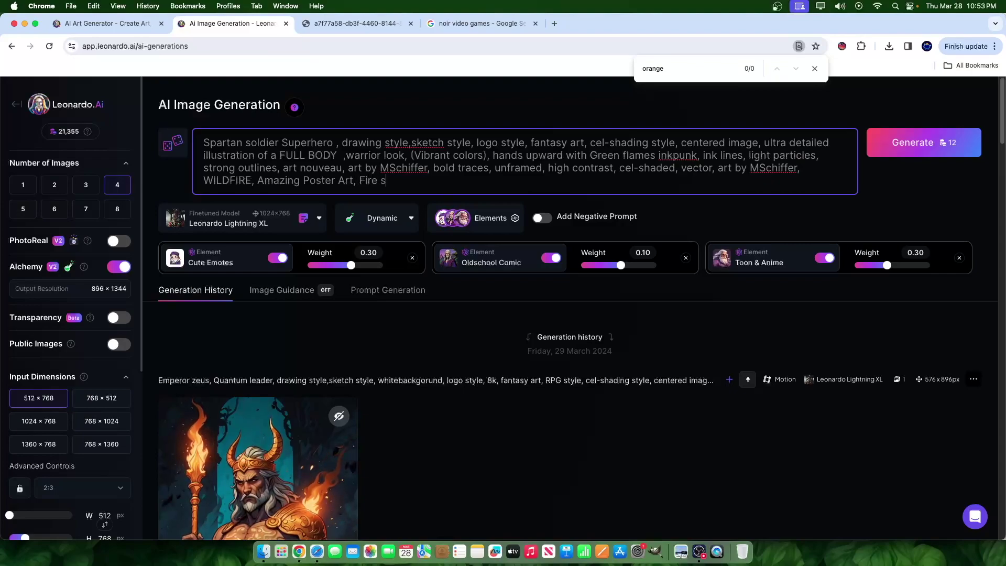
{"action": "type", "text": "presence, Power of the tiger"}
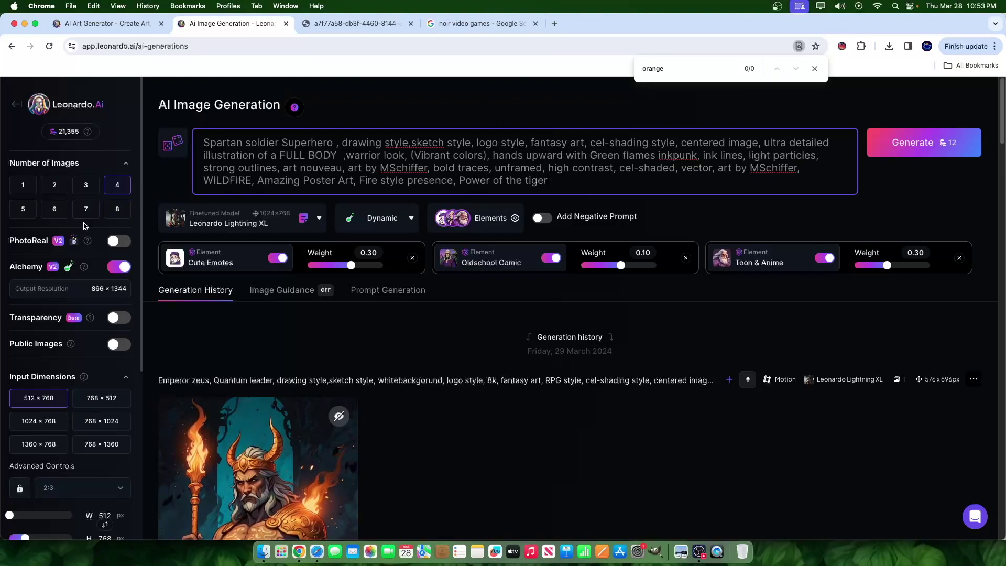
Step: Generate 8 images from the Spartan soldier prompt with the Cute Emotes element weight set to 0.10
{"action": "left_click", "coordinate": [121, 212]}
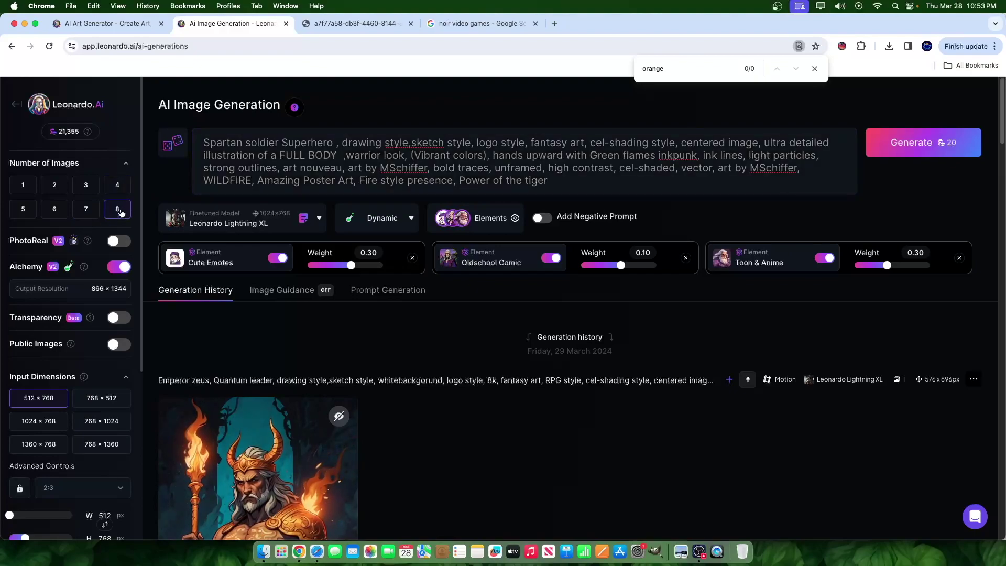
{"action": "left_click", "coordinate": [699, 552]}
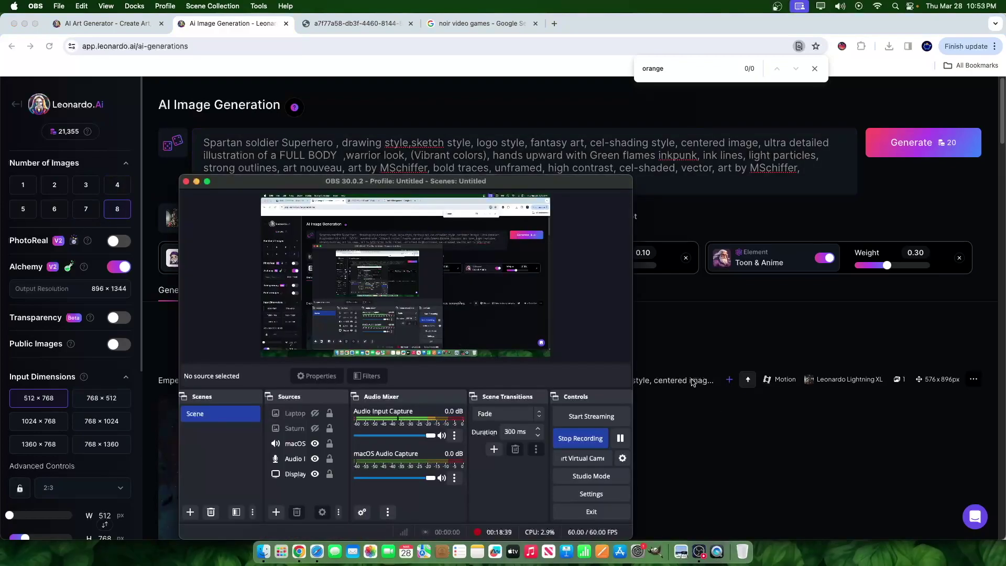
{"action": "left_click", "coordinate": [761, 464]}
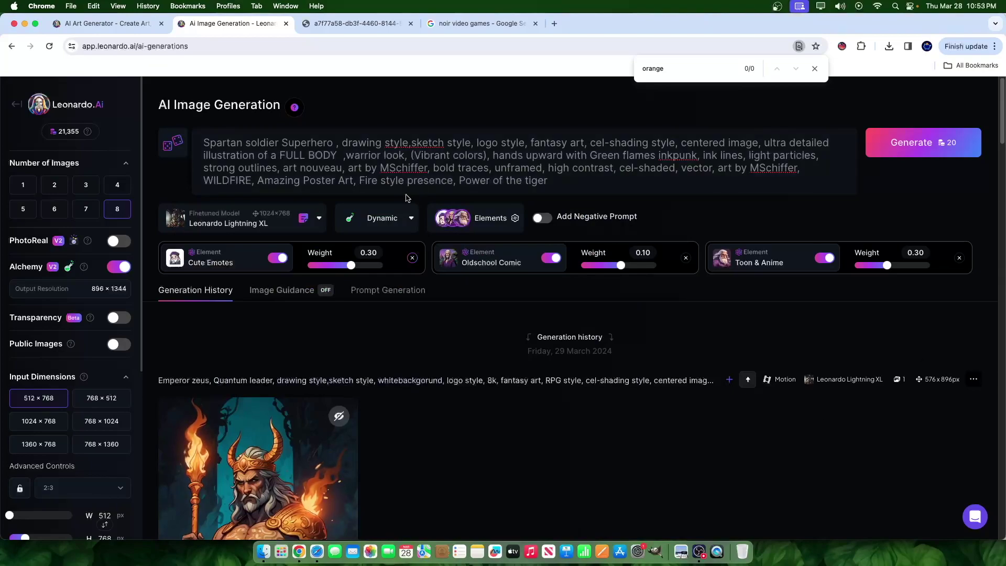
{"action": "left_click_drag", "start_coordinate": [351, 265], "coordinate": [348, 266]}
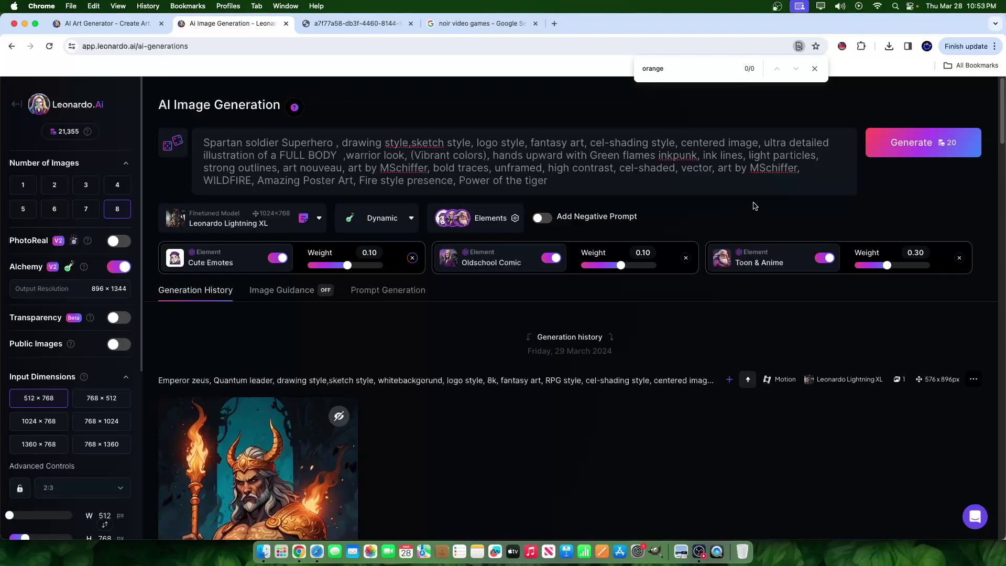
{"action": "left_click", "coordinate": [938, 140]}
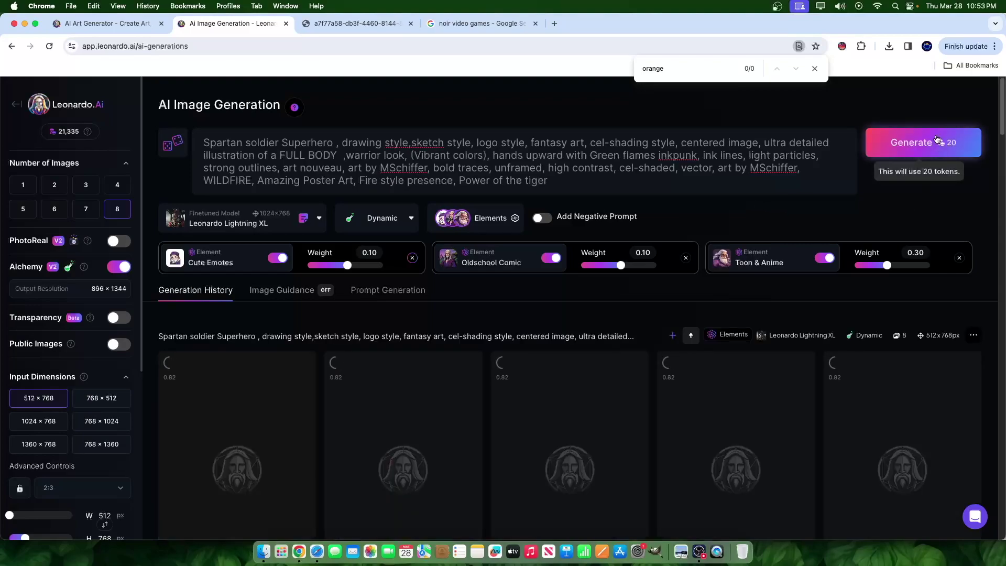
Step: Check the progress of the Spartan soldier generation and look back over the earlier Zeus images made with Elements
{"action": "scroll", "coordinate": [860, 248], "scroll_direction": "down", "scroll_amount": 6}
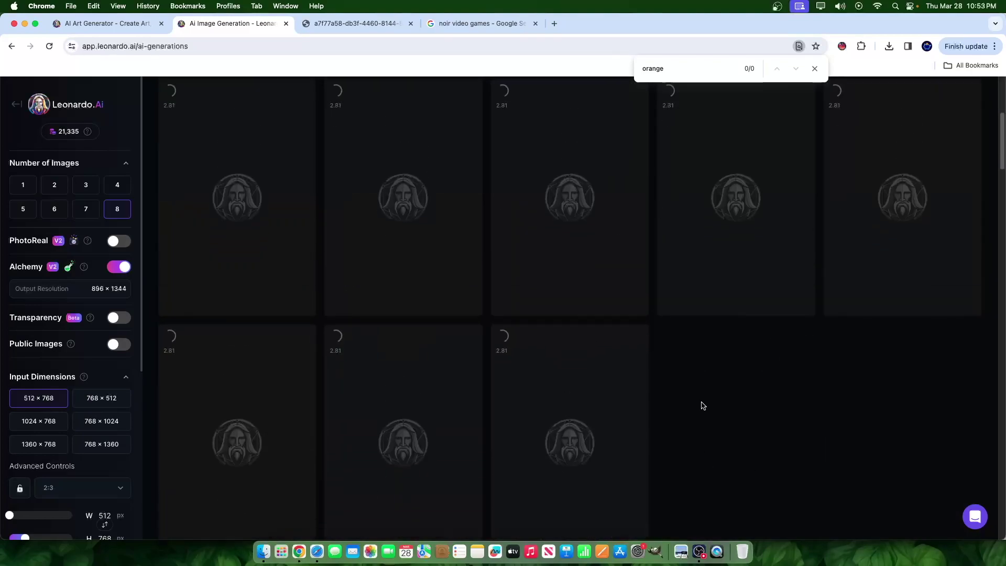
{"action": "scroll", "coordinate": [701, 400], "scroll_direction": "up", "scroll_amount": 6}
{"action": "scroll", "coordinate": [693, 391], "scroll_direction": "down", "scroll_amount": 3}
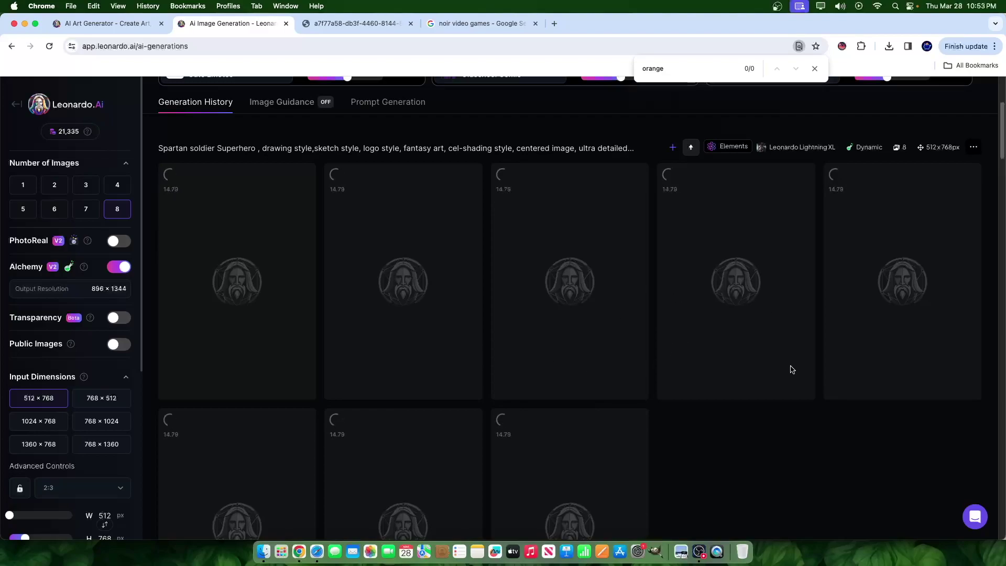
{"action": "scroll", "coordinate": [755, 411], "scroll_direction": "down", "scroll_amount": 2}
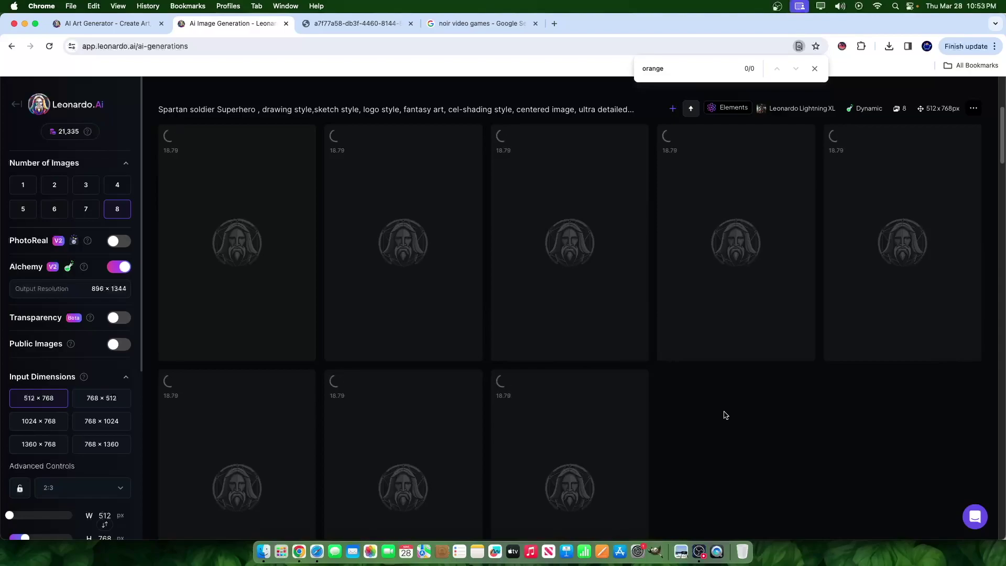
{"action": "scroll", "coordinate": [692, 420], "scroll_direction": "down", "scroll_amount": 10}
{"action": "scroll", "coordinate": [577, 418], "scroll_direction": "down", "scroll_amount": 10}
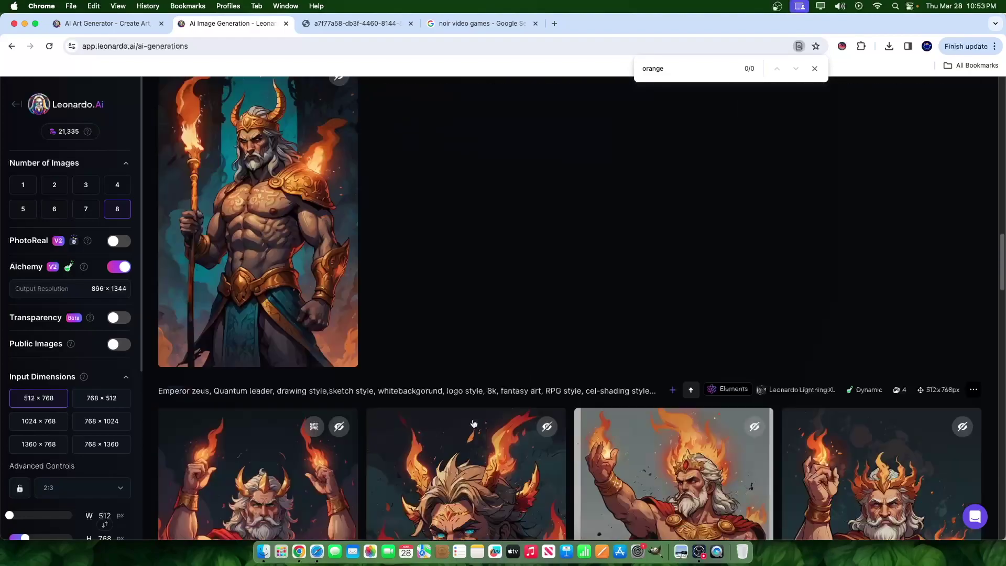
{"action": "scroll", "coordinate": [471, 351], "scroll_direction": "down", "scroll_amount": 8}
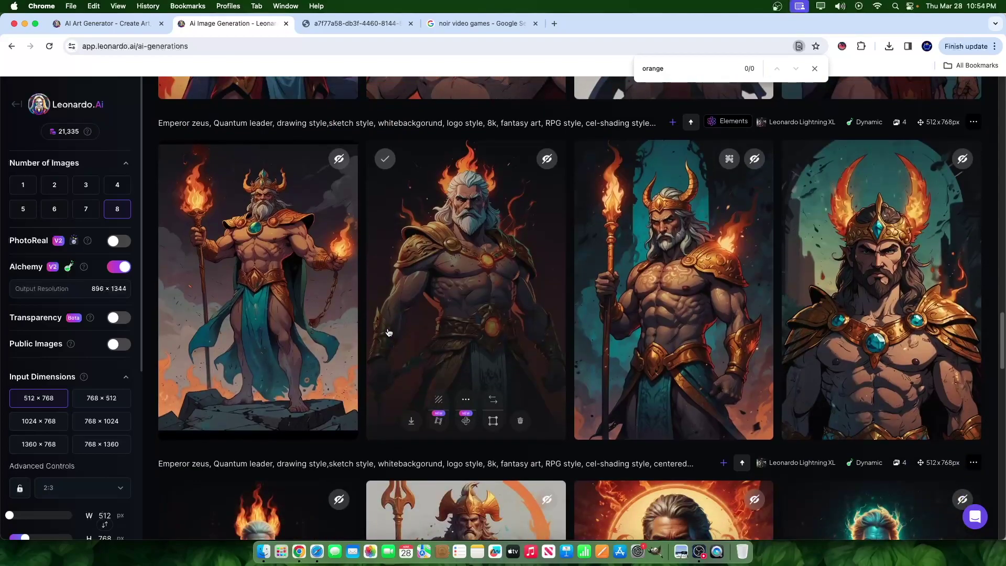
Step: Compare the earlier Emperor Zeus images made with and without Elements, and return to the new Spartan soldier results
{"action": "scroll", "coordinate": [392, 319], "scroll_direction": "down", "scroll_amount": 7}
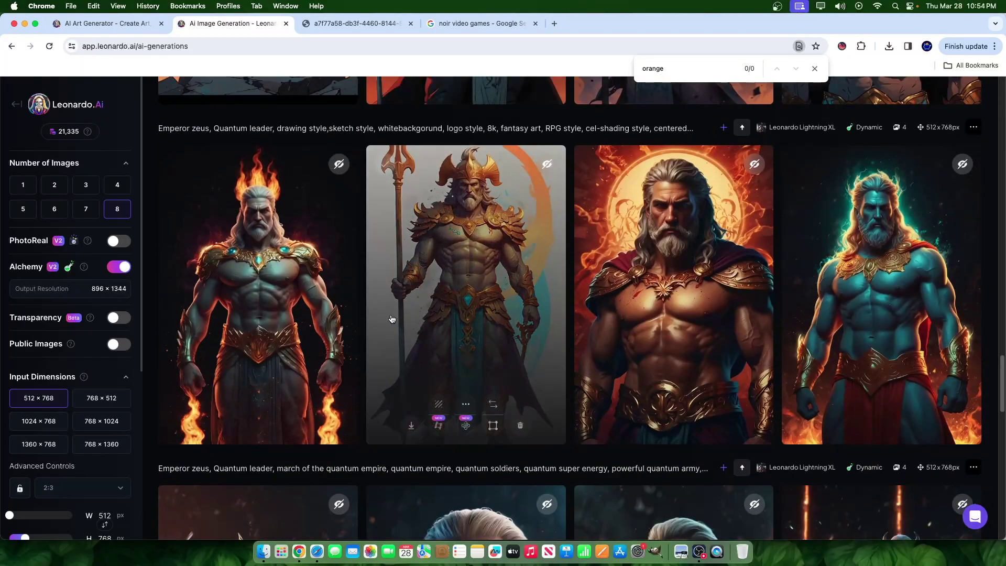
{"action": "scroll", "coordinate": [524, 293], "scroll_direction": "up", "scroll_amount": 1}
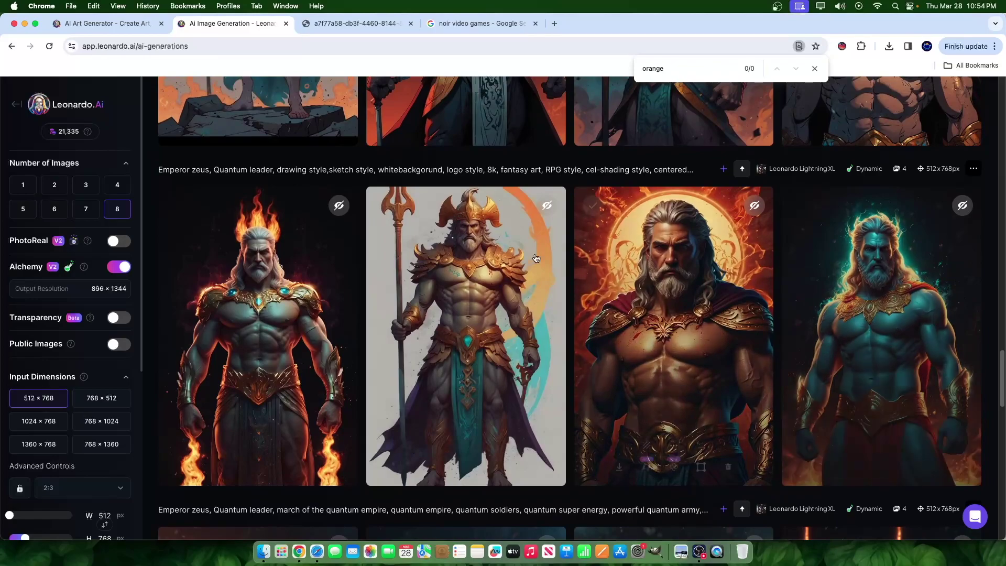
{"action": "scroll", "coordinate": [535, 258], "scroll_direction": "down", "scroll_amount": 15}
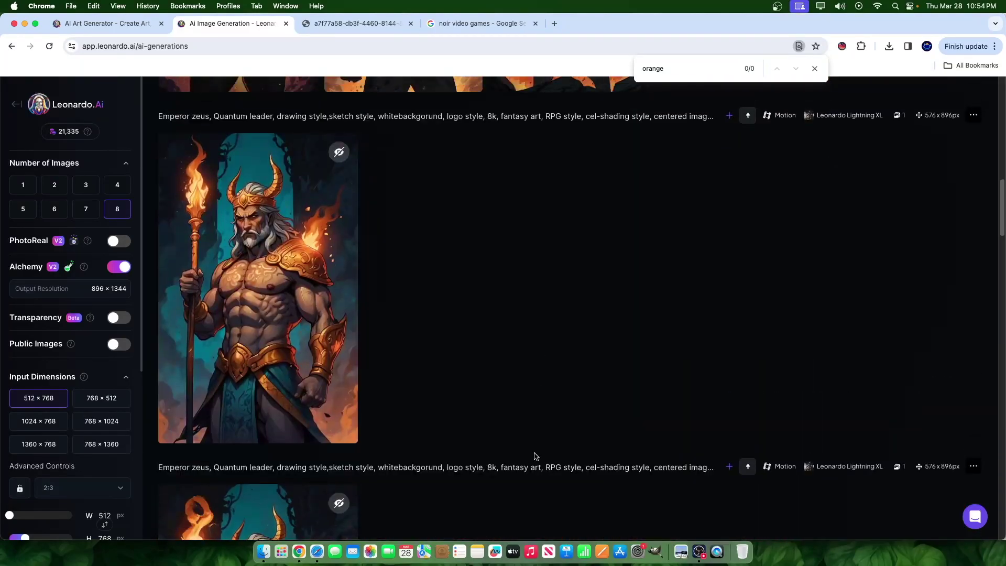
{"action": "scroll", "coordinate": [535, 458], "scroll_direction": "up", "scroll_amount": 7}
{"action": "scroll", "coordinate": [786, 471], "scroll_direction": "up", "scroll_amount": 3}
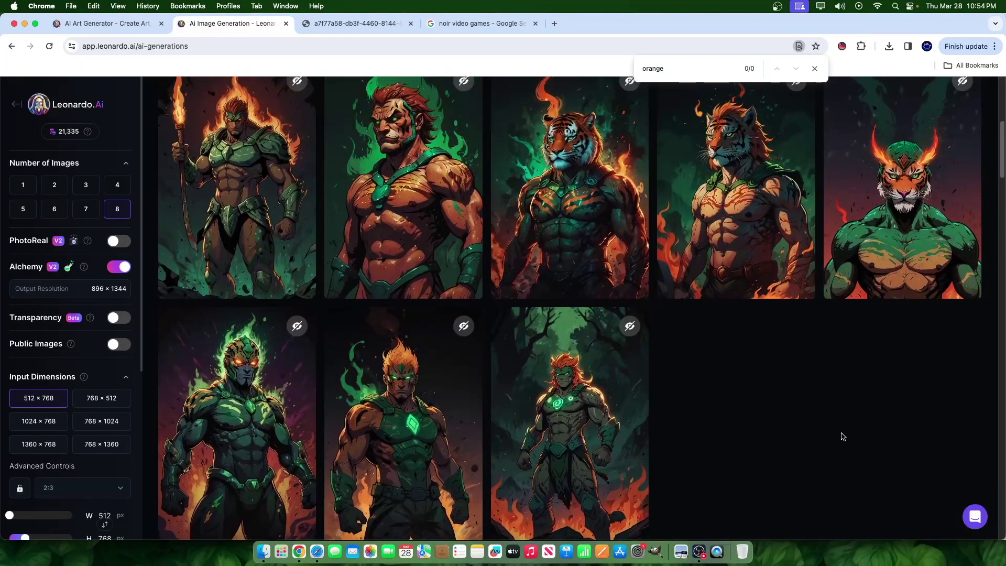
Step: View the Spartan soldier images one by one at full size, starting with the torch-bearing warrior, and close the viewer
{"action": "left_click", "coordinate": [279, 181]}
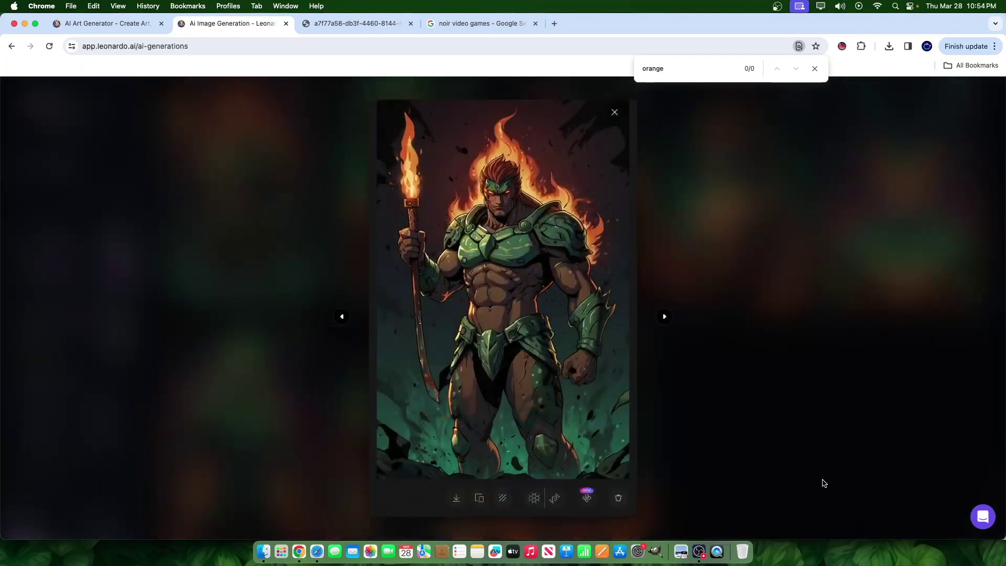
{"action": "key", "text": "Left"}
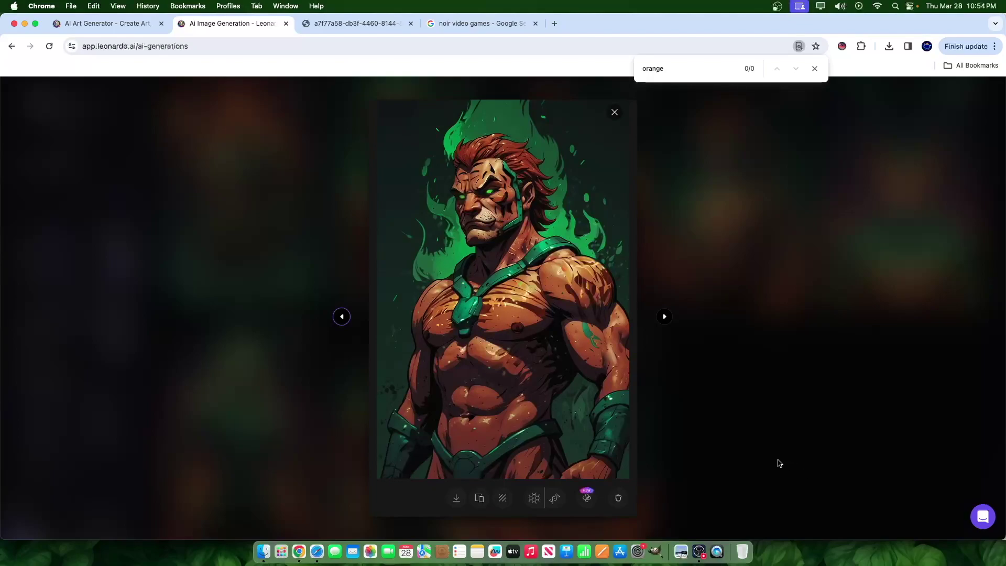
{"action": "key", "text": "Left"}
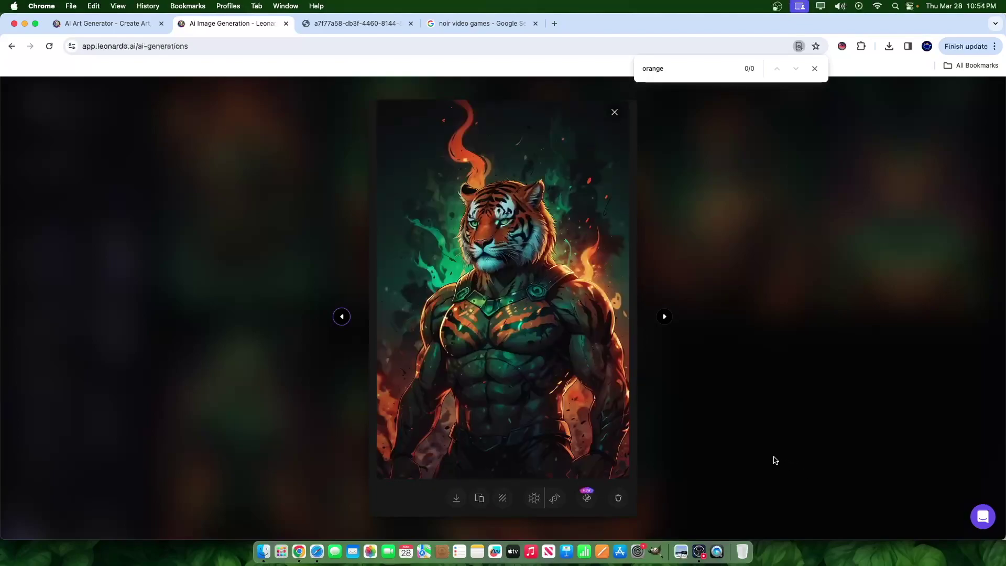
{"action": "key", "text": "Left"}
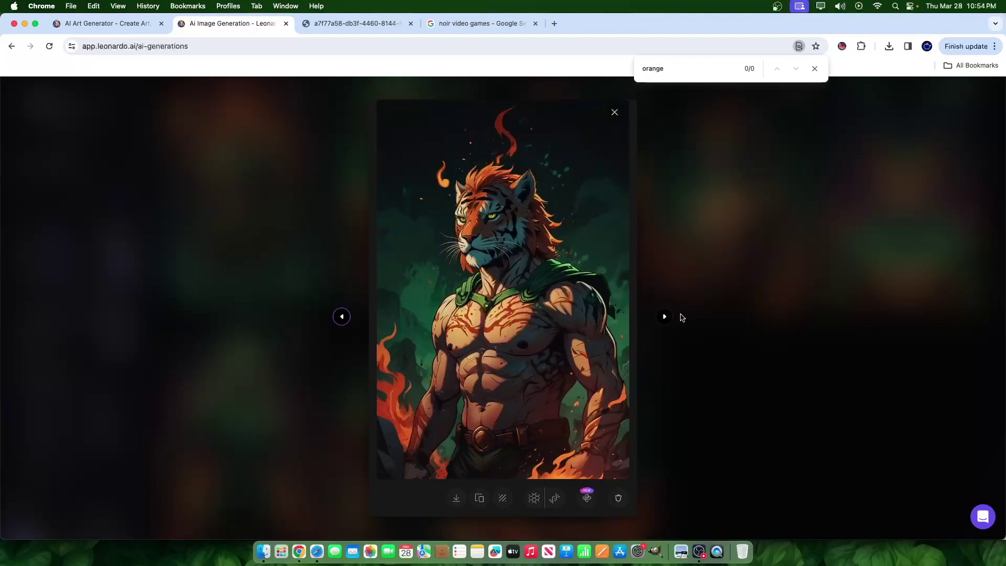
{"action": "key", "text": "Left"}
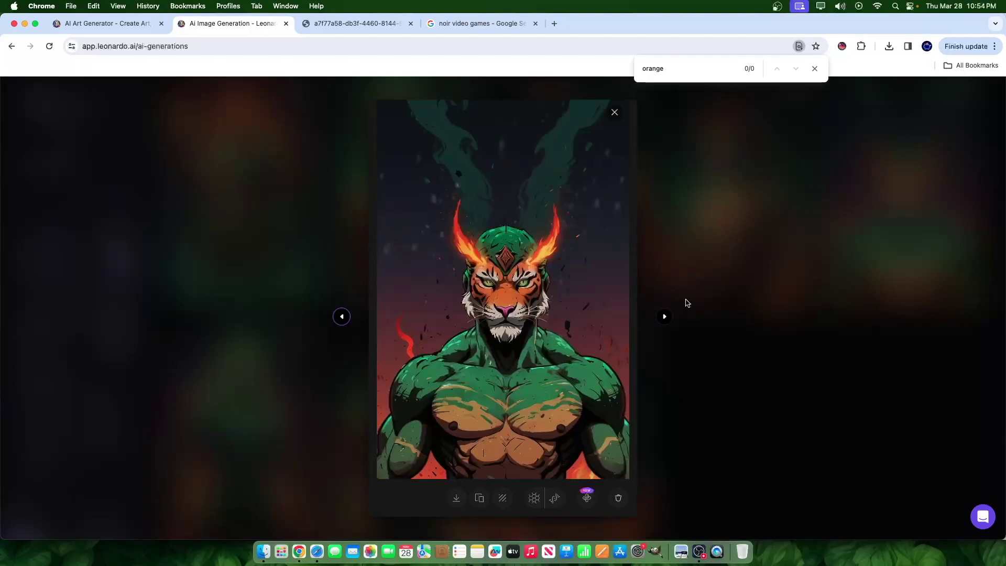
{"action": "key", "text": "Left"}
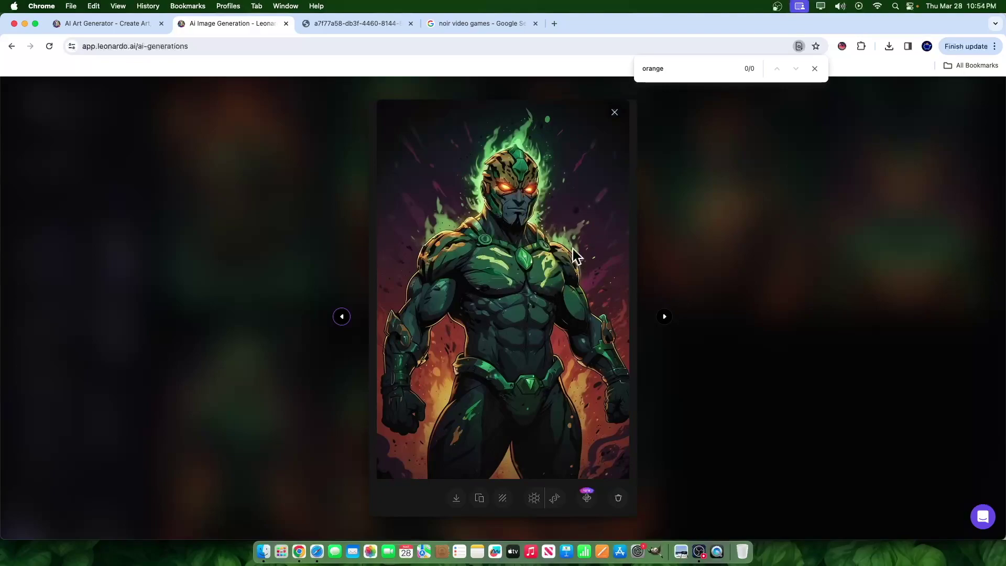
{"action": "key", "text": "Left"}
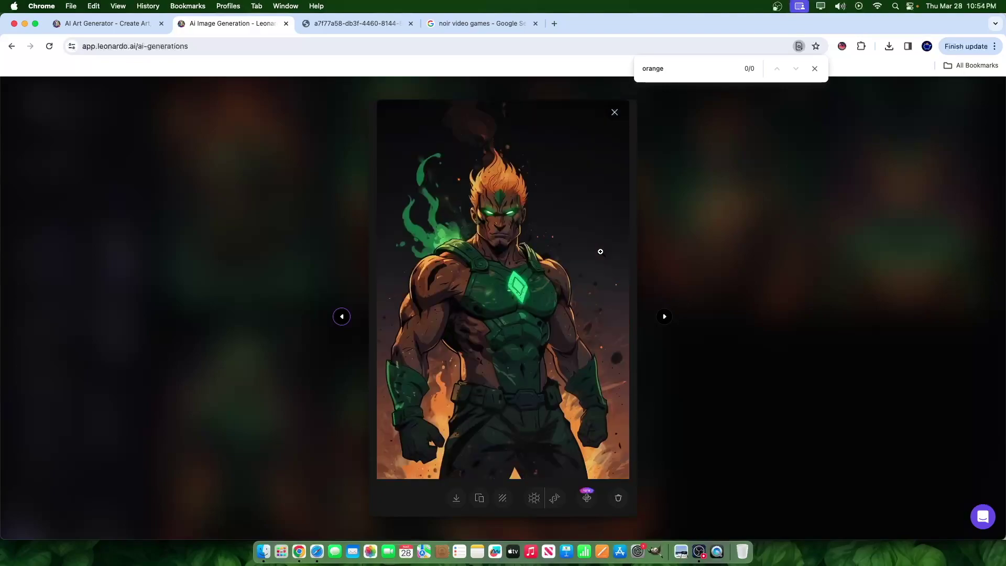
{"action": "key", "text": "Left"}
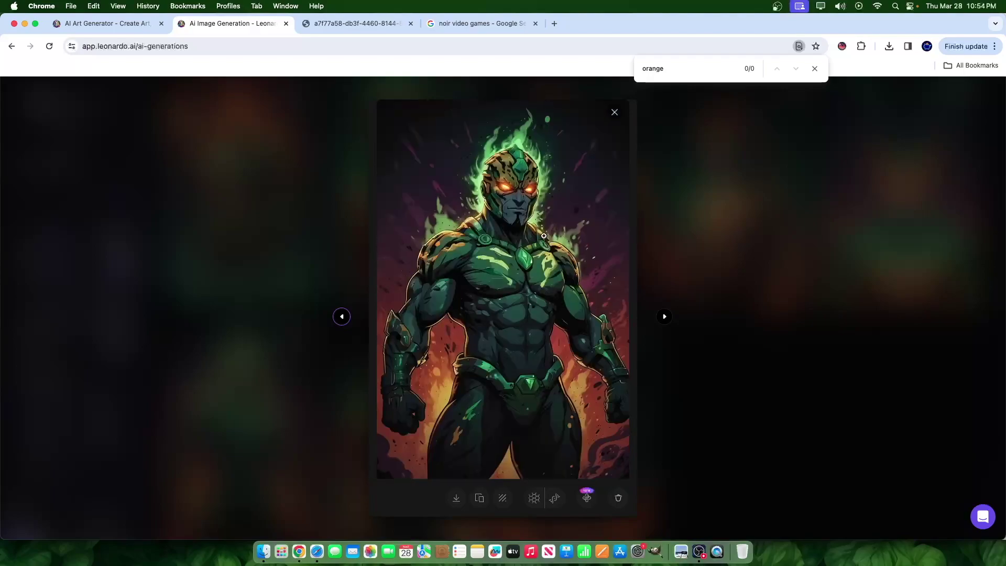
{"action": "key", "text": "Right"}
{"action": "key", "text": "Left"}
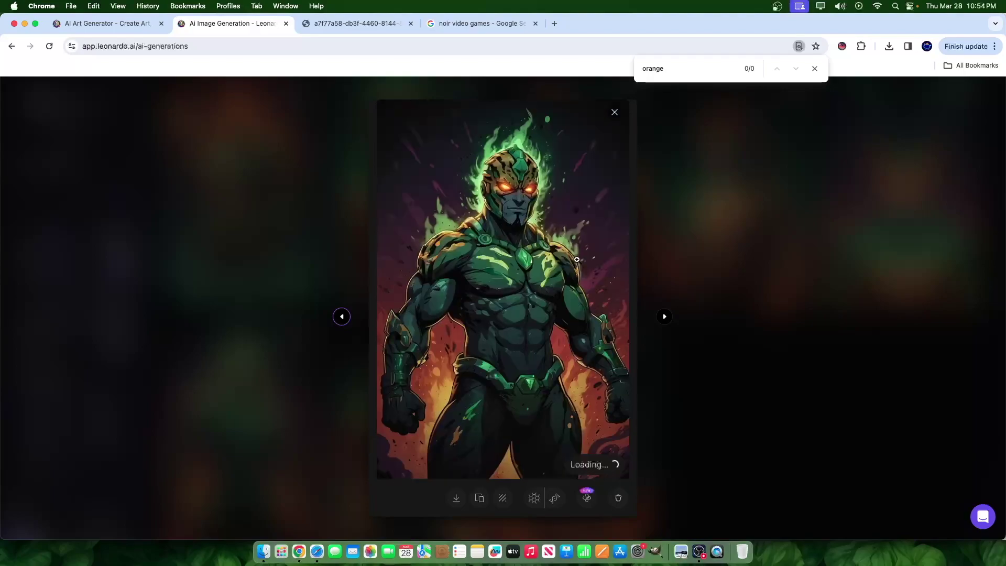
{"action": "key", "text": "Left"}
{"action": "key", "text": "Left"}
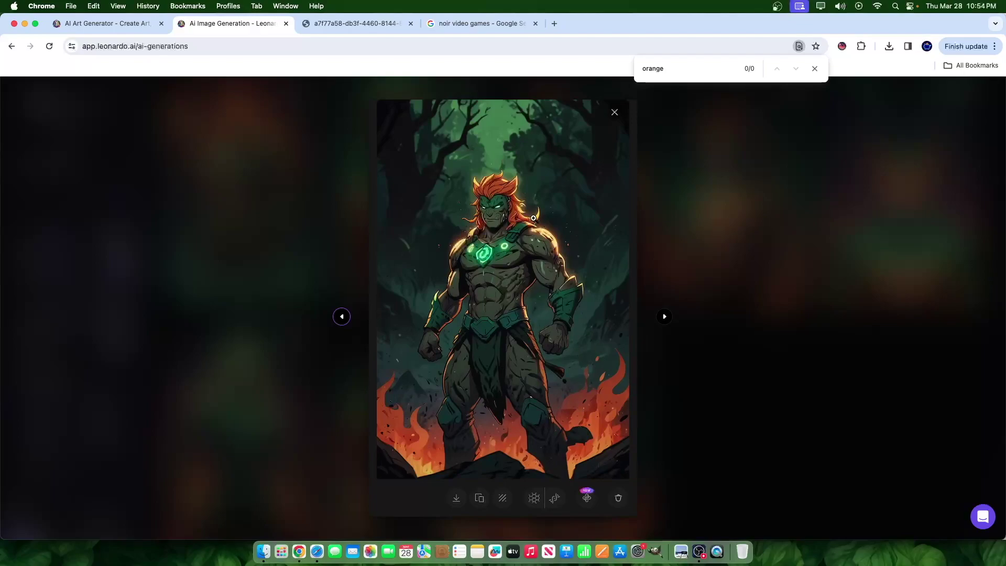
{"action": "key", "text": "Left"}
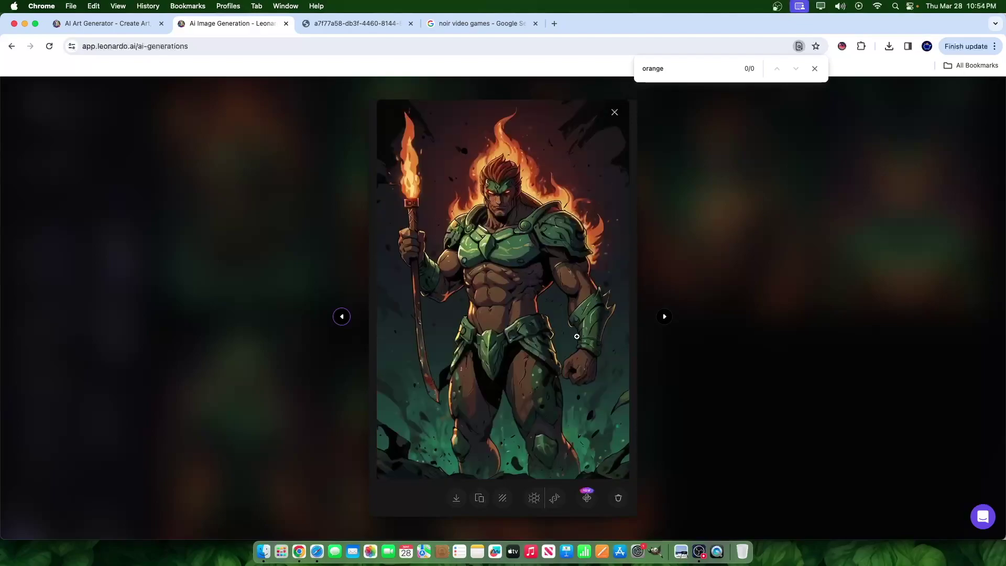
{"action": "left_click", "coordinate": [809, 269]}
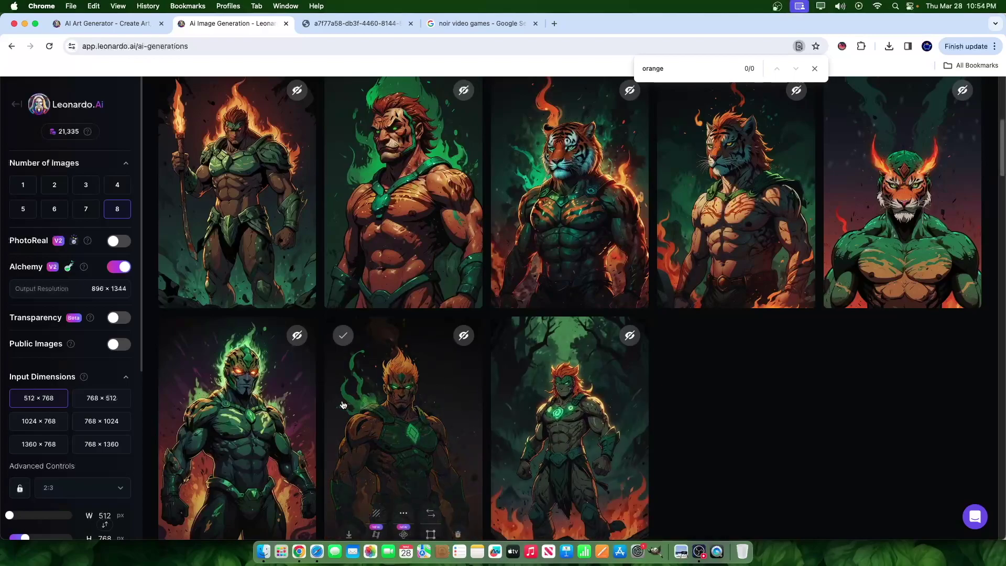
Step: Enlarge the masked green-flame hero and the orange-haired hero with the green chest gem again, and close the preview
{"action": "scroll", "coordinate": [404, 367], "scroll_direction": "down", "scroll_amount": 2}
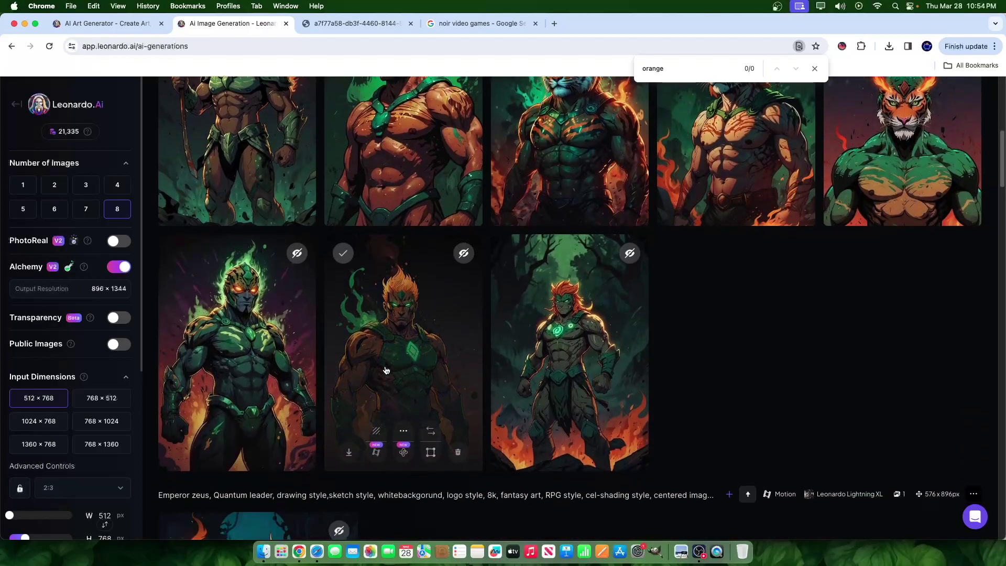
{"action": "left_click", "coordinate": [246, 346]}
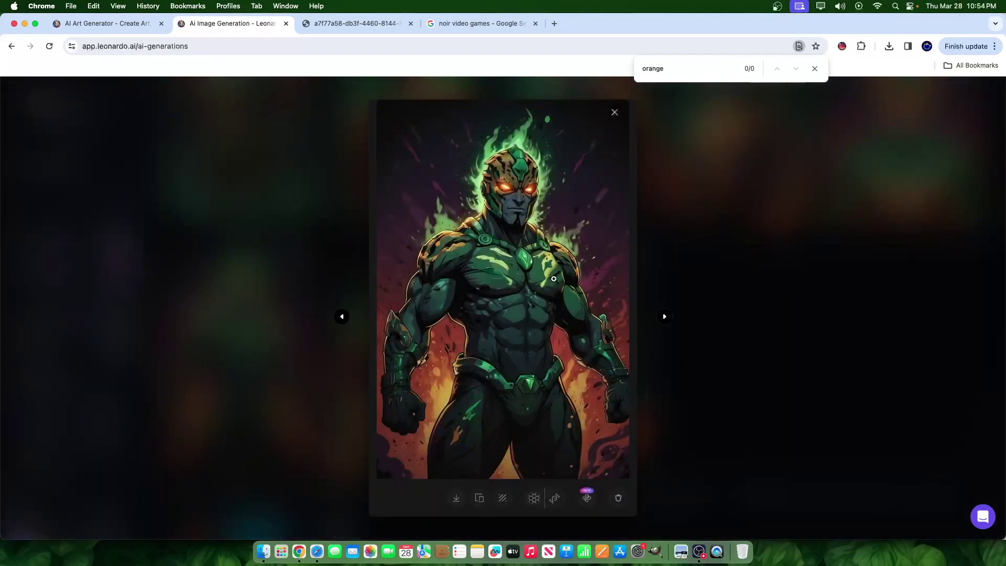
{"action": "left_click", "coordinate": [665, 317]}
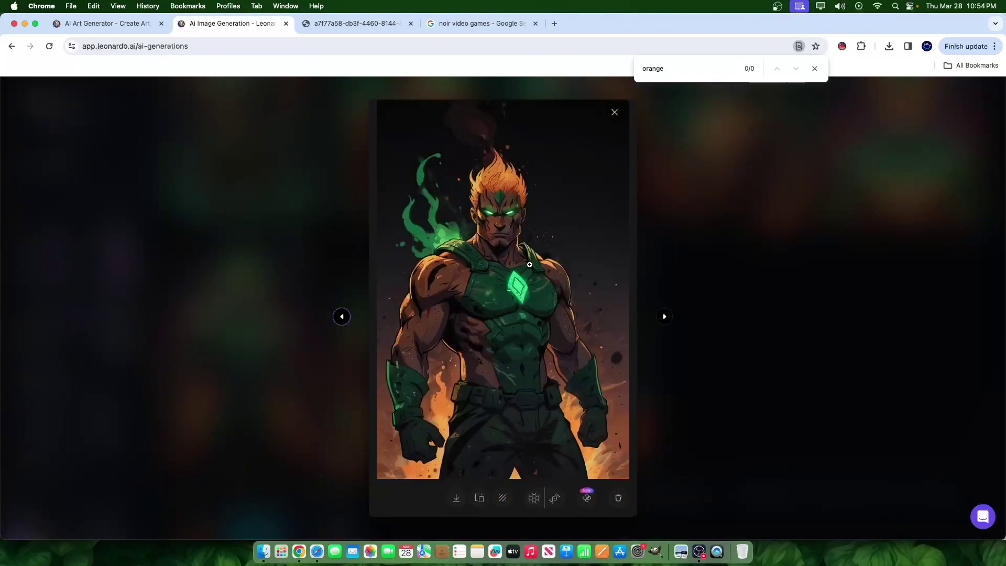
{"action": "key", "text": "Escape"}
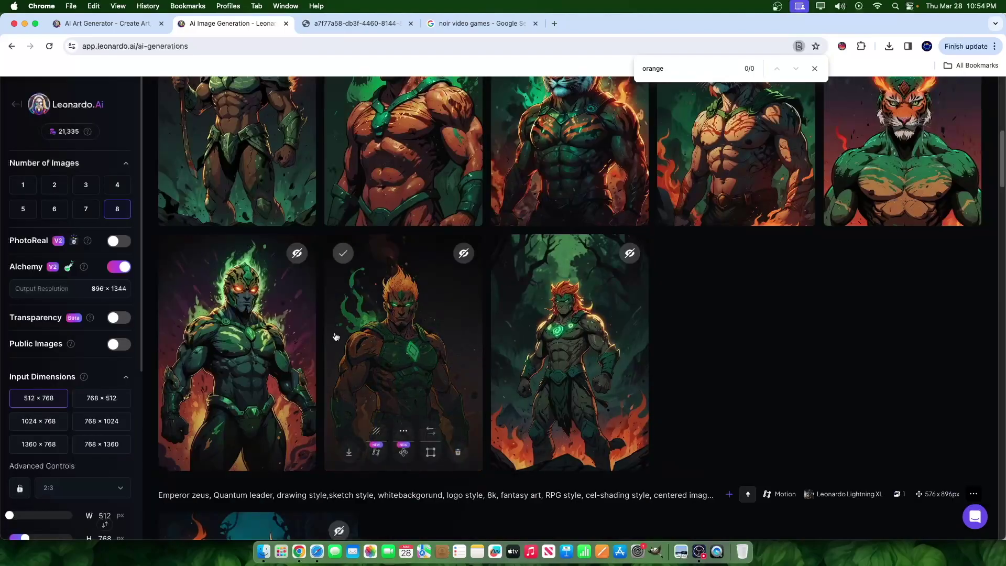
Step: Examine the whole set of eight Spartan soldier images in the generation history, comparing the human and tiger-headed heroes
{"action": "scroll", "coordinate": [390, 271], "scroll_direction": "up", "scroll_amount": 2}
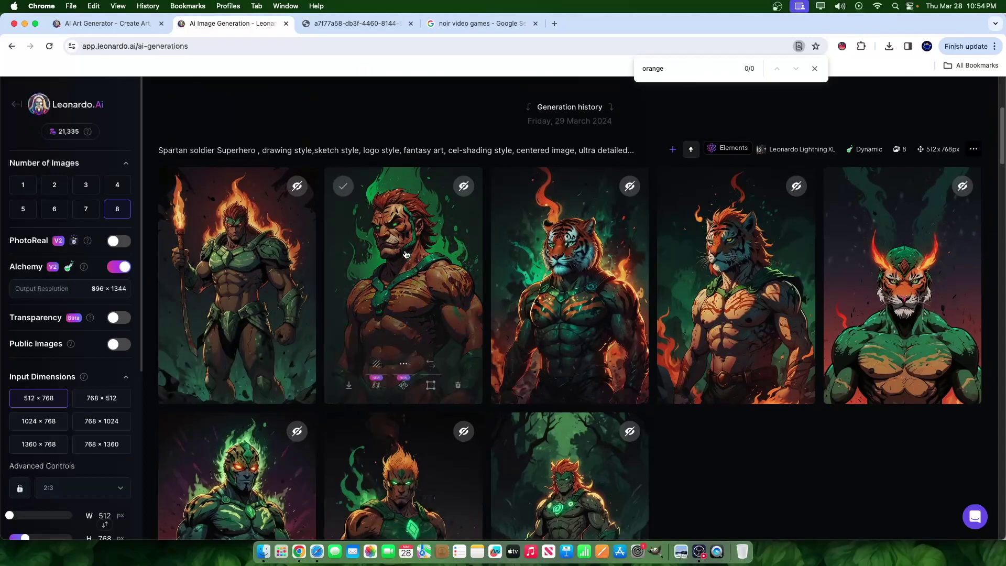
{"action": "scroll", "coordinate": [233, 383], "scroll_direction": "down", "scroll_amount": 3}
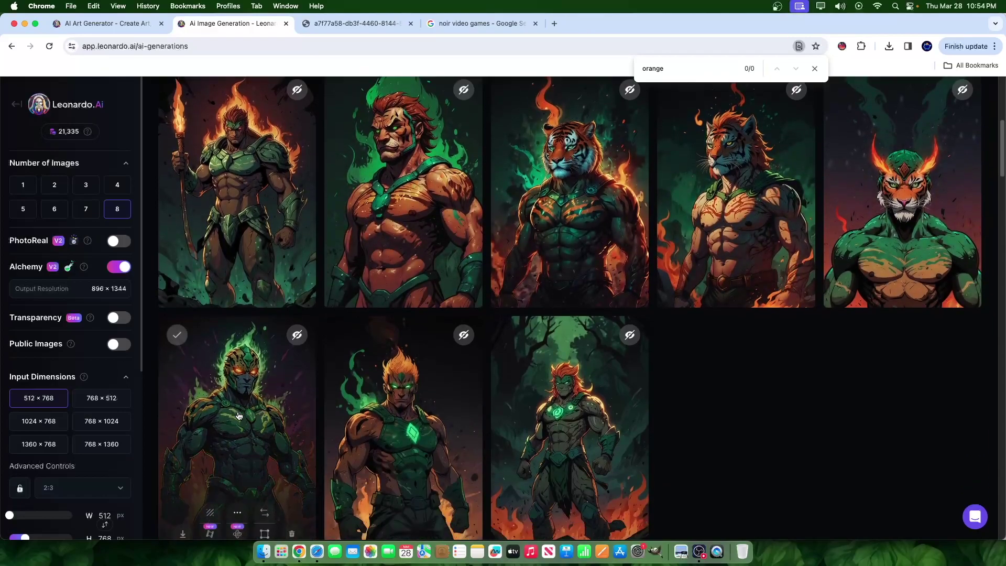
{"action": "scroll", "coordinate": [232, 383], "scroll_direction": "down", "scroll_amount": 5}
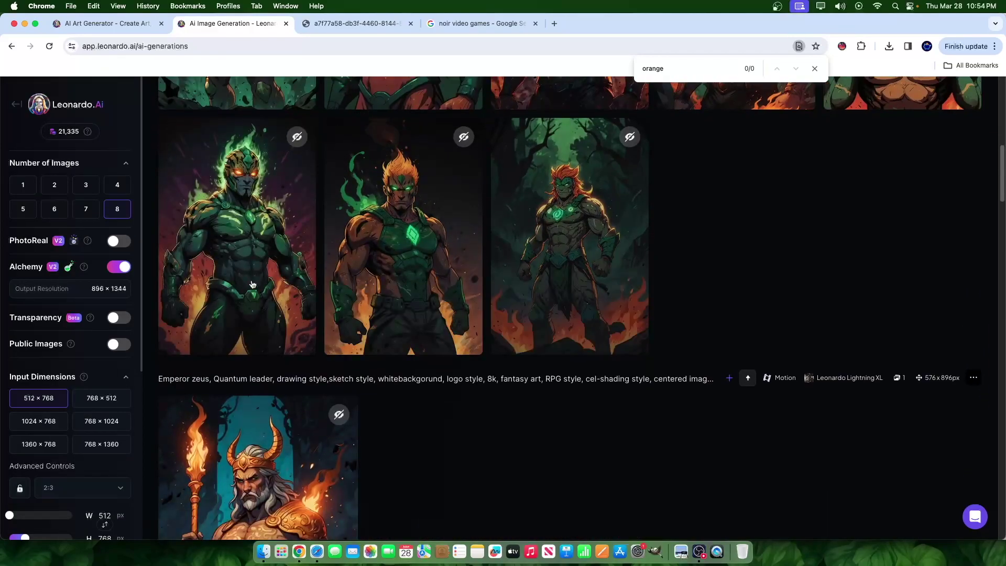
{"action": "left_click", "coordinate": [229, 202]}
{"action": "scroll", "coordinate": [780, 219], "scroll_direction": "up", "scroll_amount": 4}
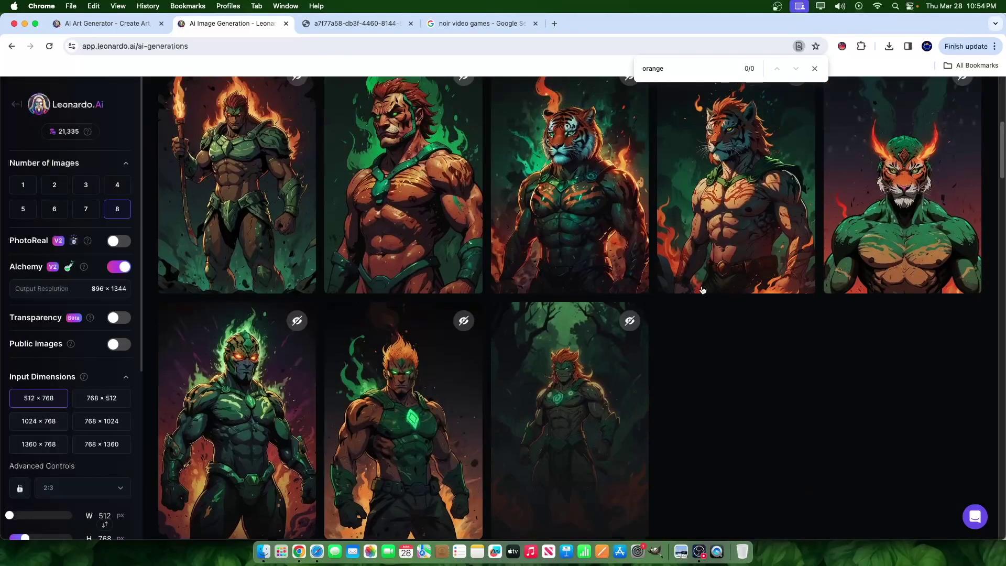
{"action": "scroll", "coordinate": [786, 404], "scroll_direction": "up", "scroll_amount": 3}
{"action": "scroll", "coordinate": [786, 405], "scroll_direction": "down", "scroll_amount": 4}
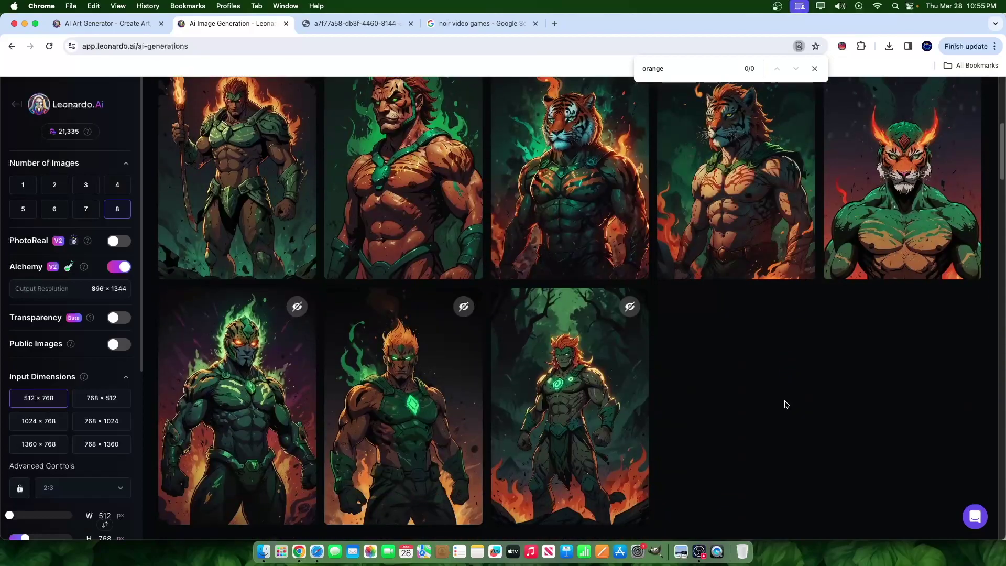
{"action": "scroll", "coordinate": [770, 431], "scroll_direction": "down", "scroll_amount": 2}
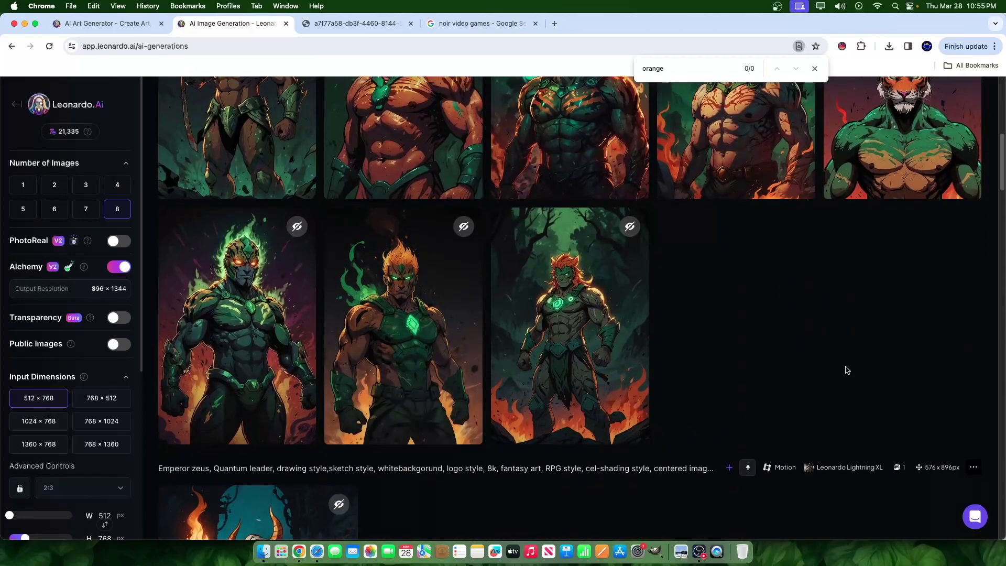
{"action": "scroll", "coordinate": [847, 368], "scroll_direction": "up", "scroll_amount": 8}
{"action": "scroll", "coordinate": [719, 365], "scroll_direction": "down", "scroll_amount": 2}
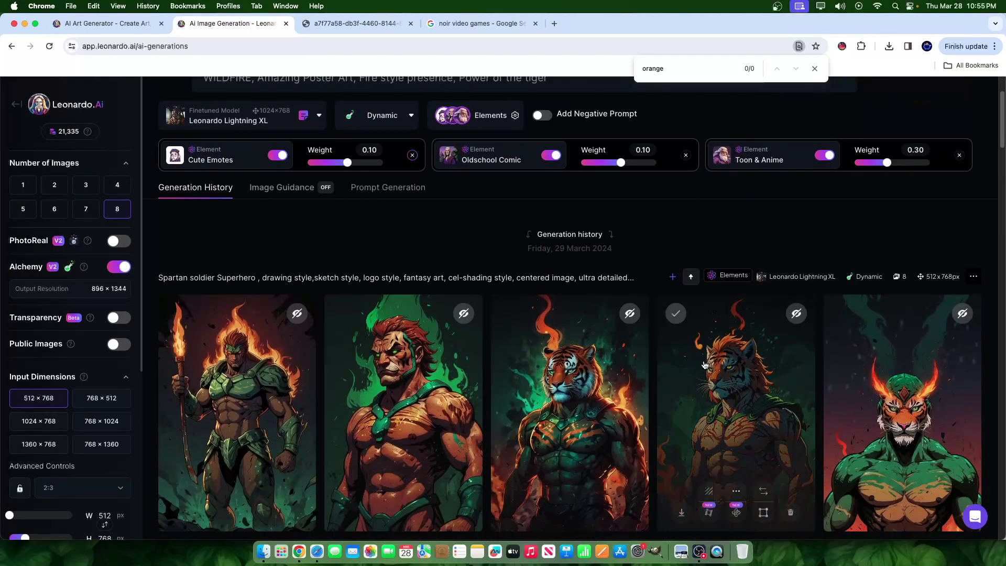
{"action": "scroll", "coordinate": [706, 365], "scroll_direction": "down", "scroll_amount": 2}
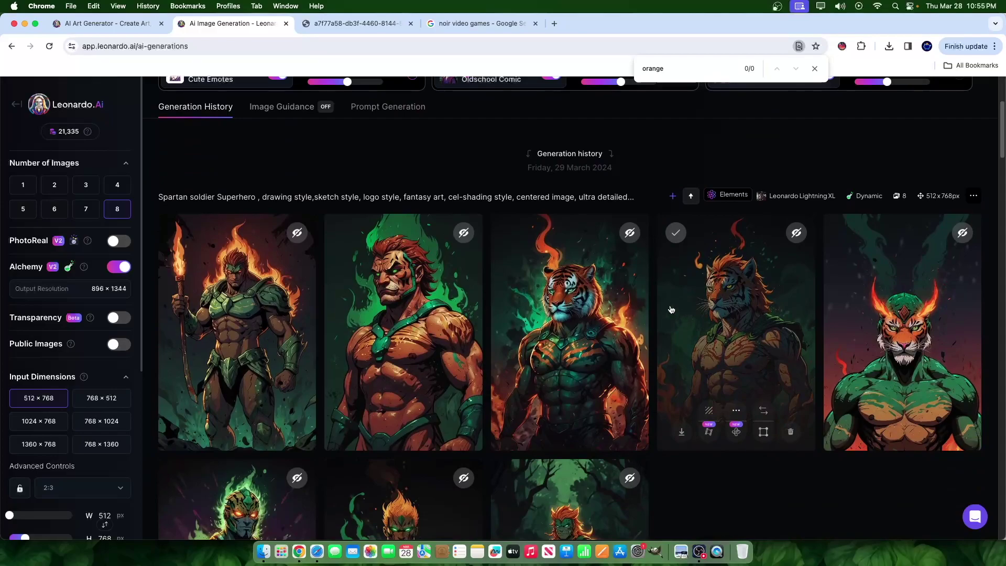
Step: Review the Spartan soldier prompt, model and element weights, and compare the new images with the earlier Zeus generations
{"action": "scroll", "coordinate": [705, 360], "scroll_direction": "up", "scroll_amount": 4}
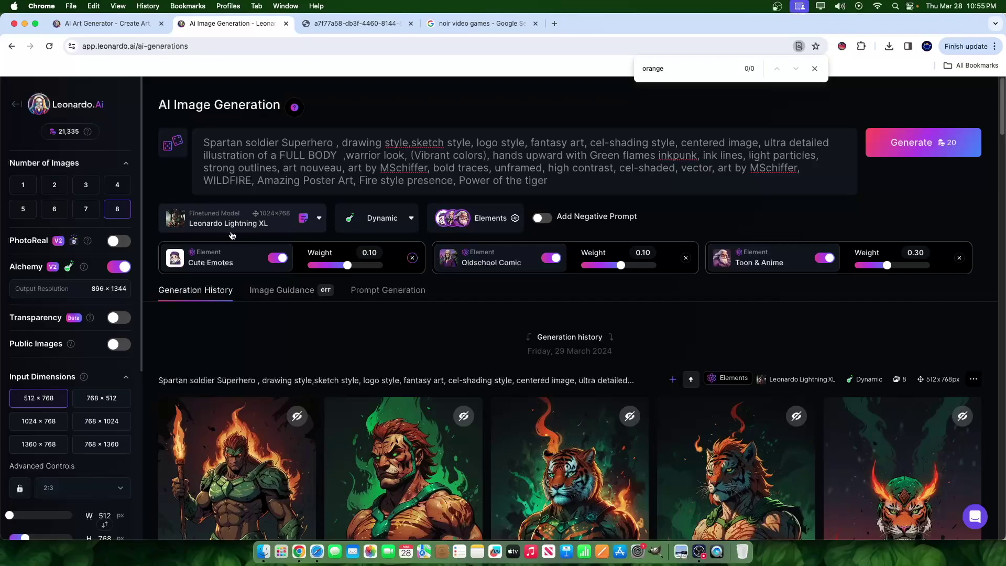
{"action": "scroll", "coordinate": [556, 368], "scroll_direction": "down", "scroll_amount": 15}
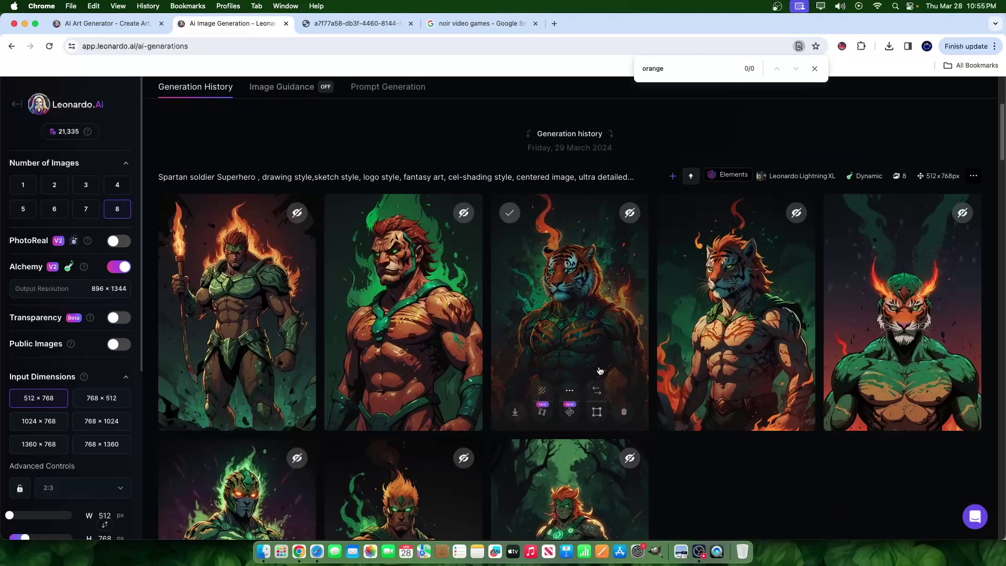
{"action": "scroll", "coordinate": [580, 362], "scroll_direction": "down", "scroll_amount": 15}
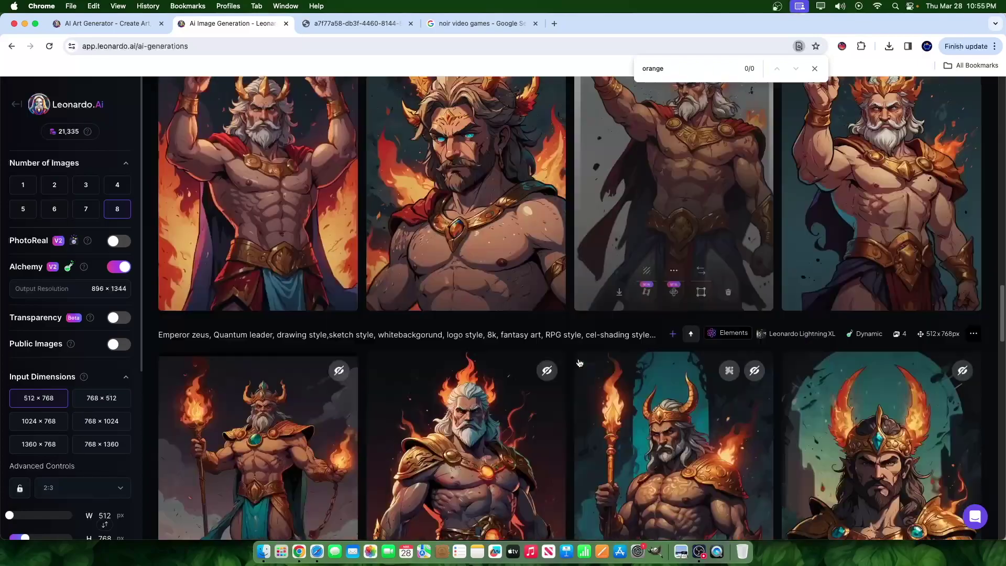
{"action": "scroll", "coordinate": [540, 336], "scroll_direction": "up", "scroll_amount": 20}
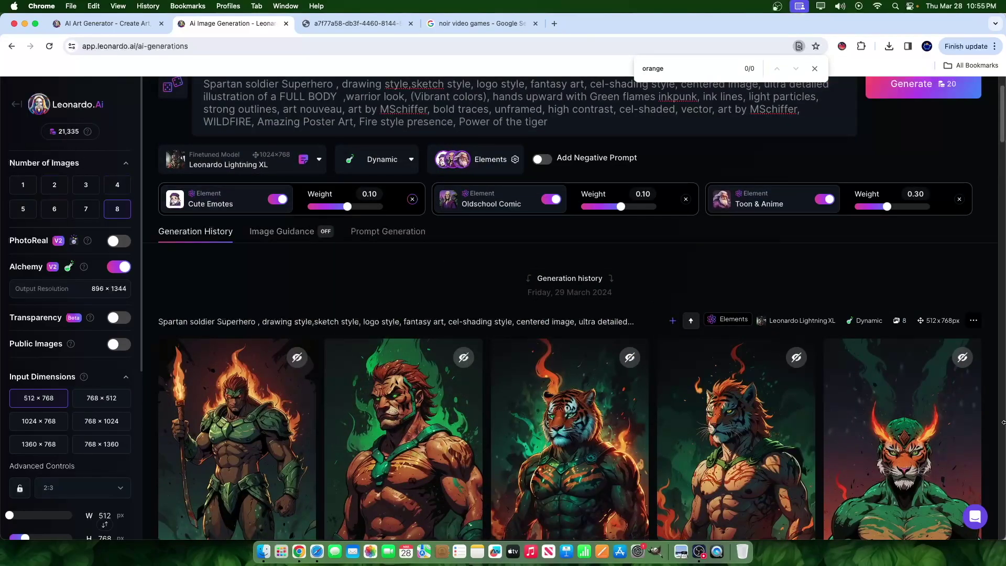
{"action": "scroll", "coordinate": [526, 302], "scroll_direction": "up", "scroll_amount": 1}
{"action": "scroll", "coordinate": [526, 302], "scroll_direction": "up", "scroll_amount": 2}
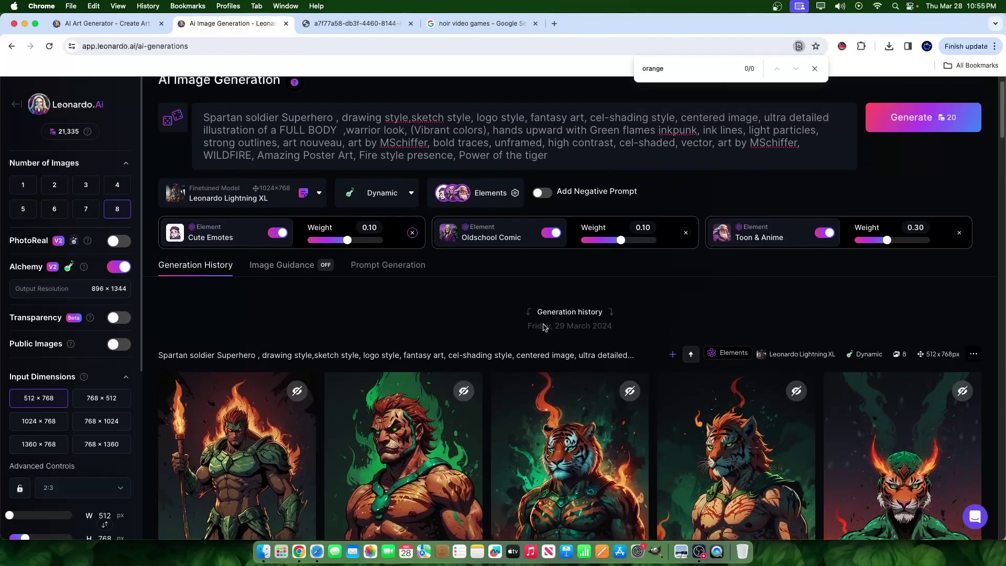